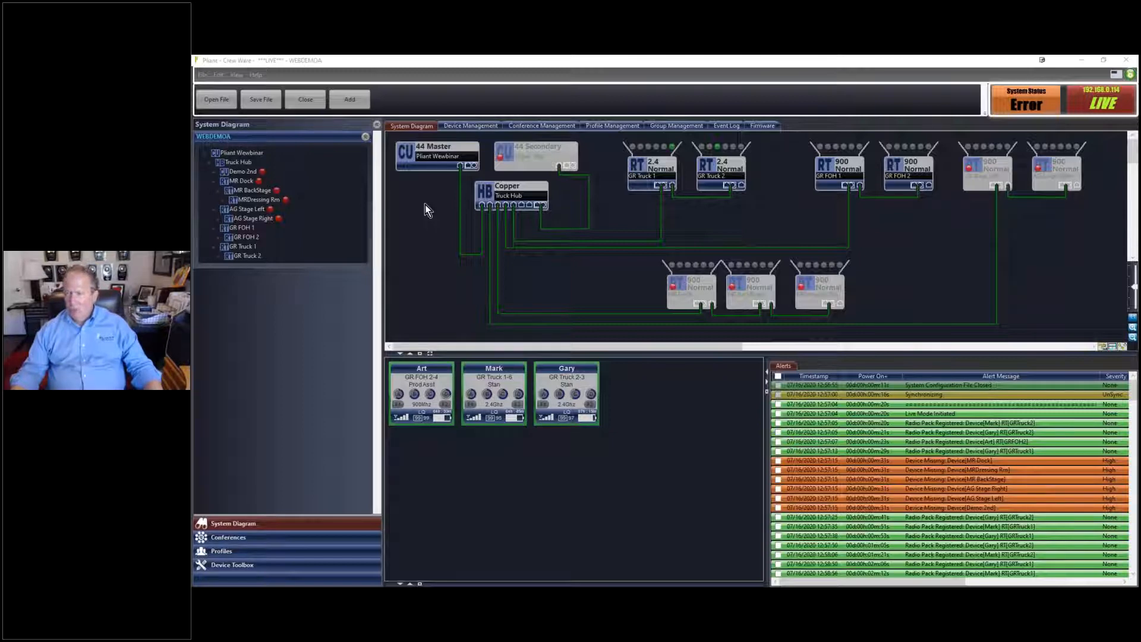
Close the WEBDEMOA configuration file, ending Live mode and discarding the changes.
left_click(310, 99)
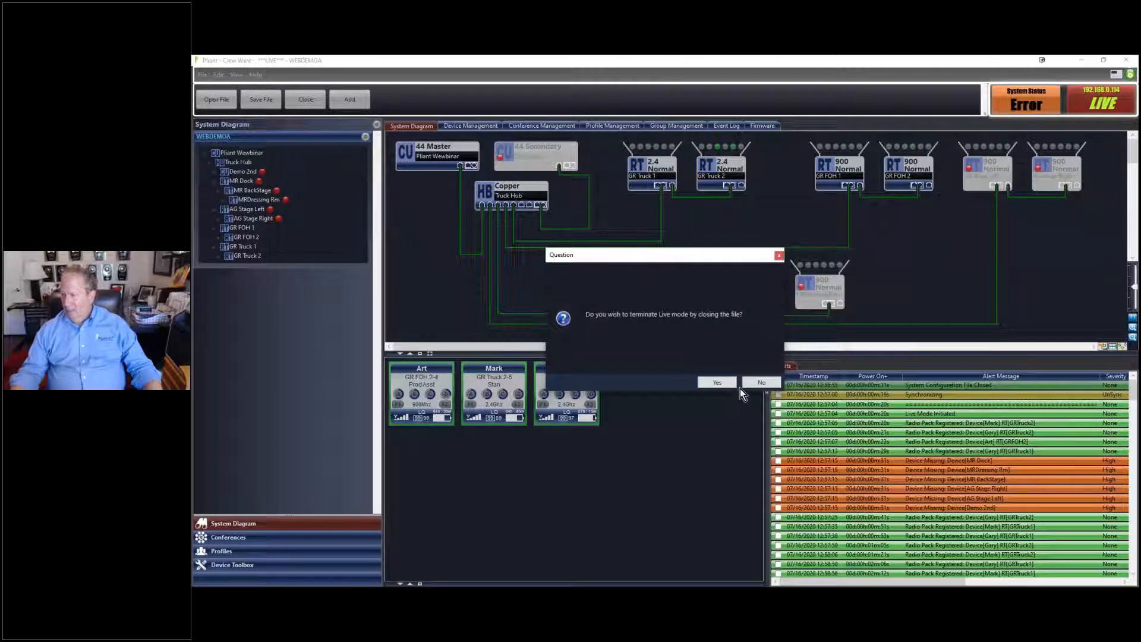
left_click(725, 388)
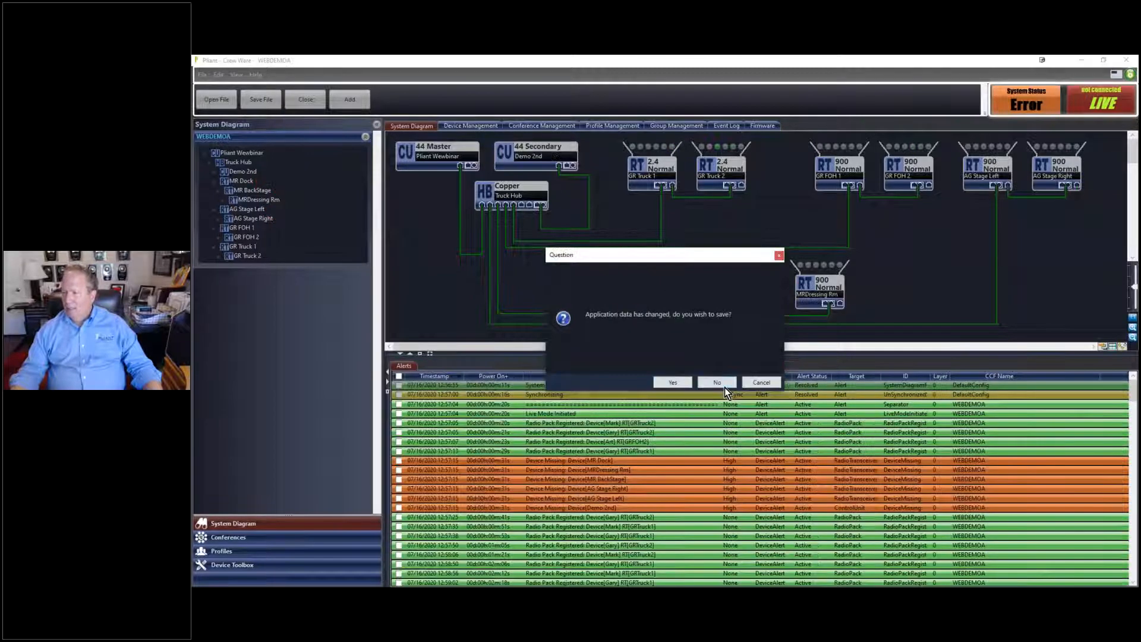
left_click(725, 388)
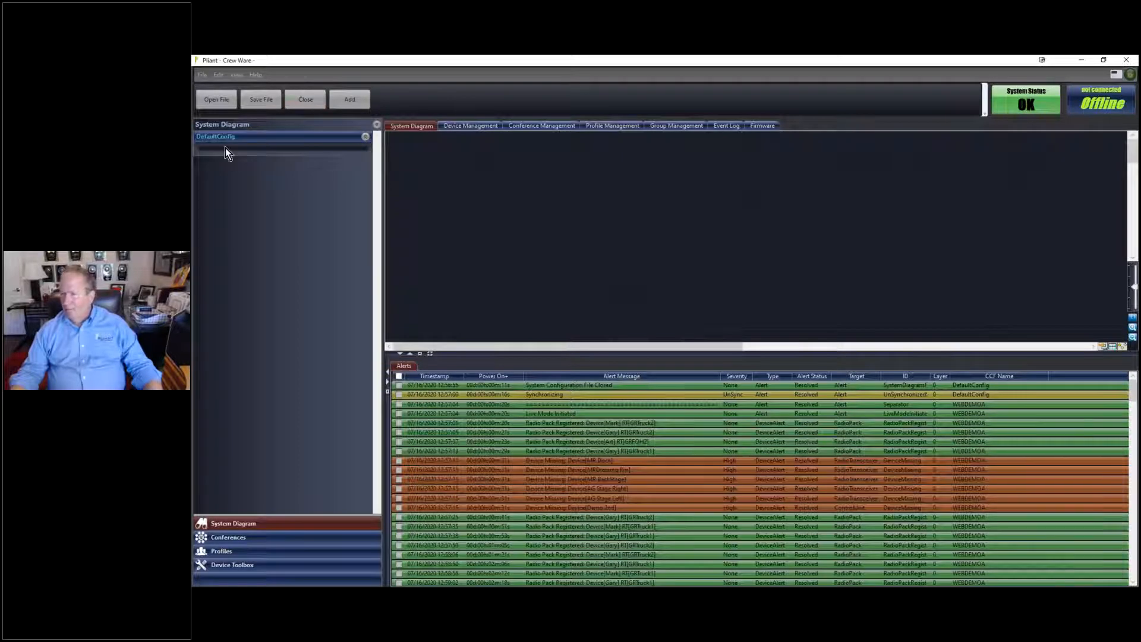
Clear all event log entries and collapse the Alerts pane so the system diagram fills the workspace.
left_click(219, 75)
left_click(235, 76)
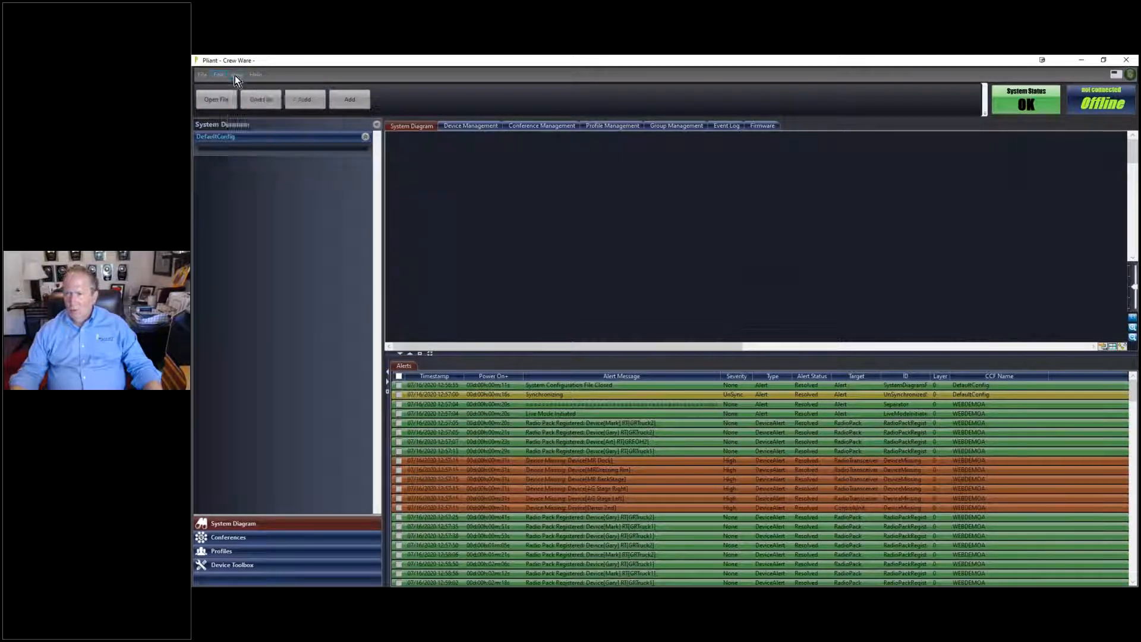
left_click(234, 76)
mouse_move(308, 99)
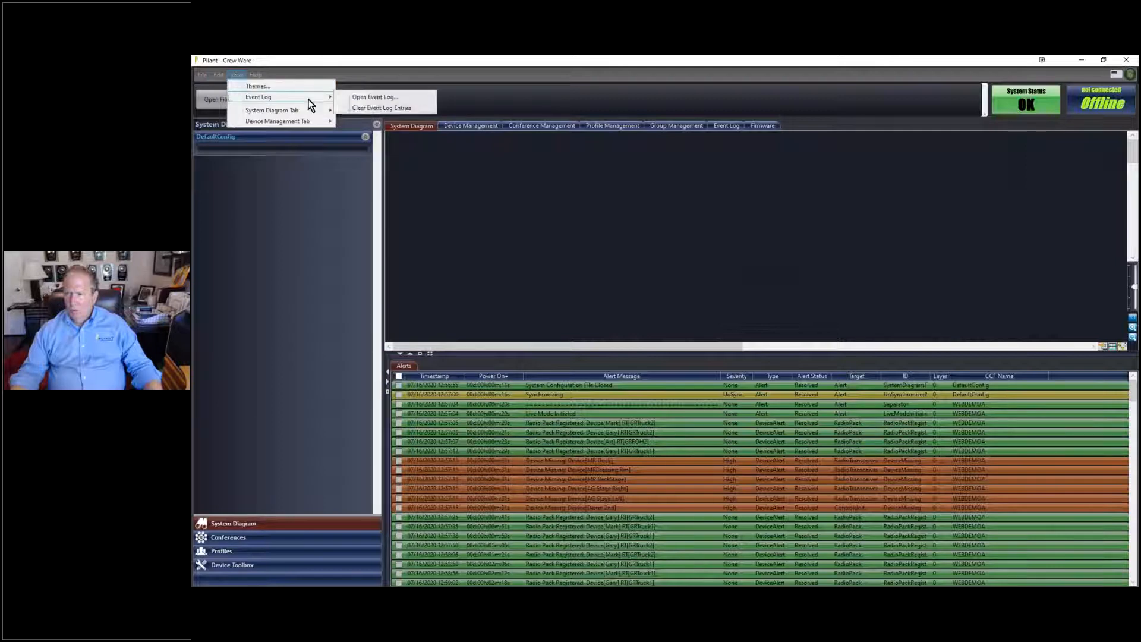
left_click(365, 109)
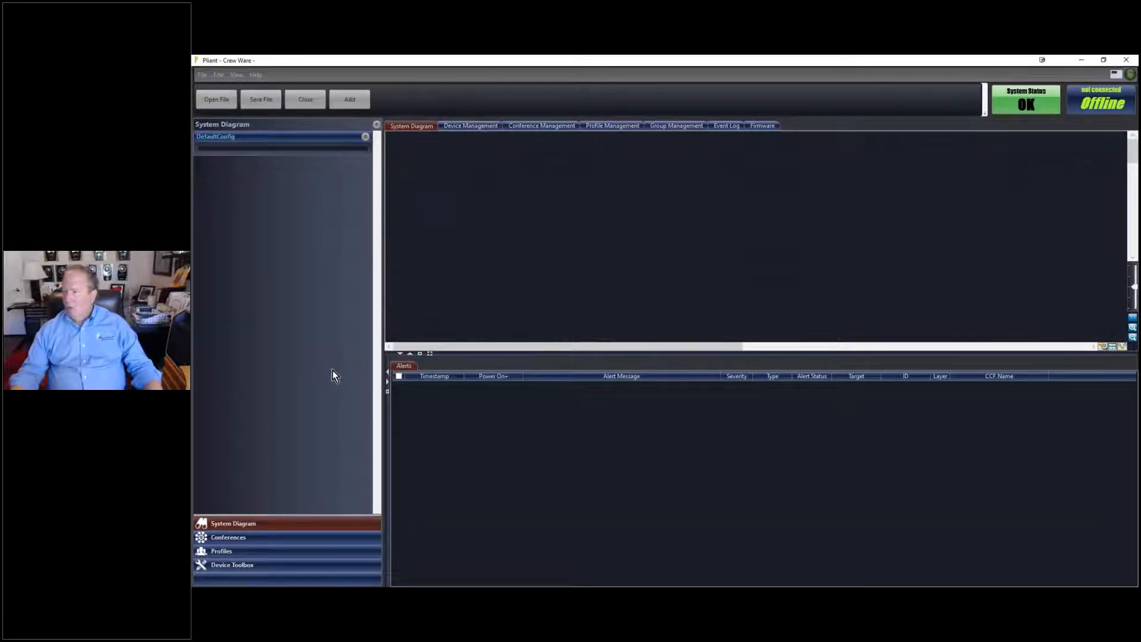
left_click(400, 353)
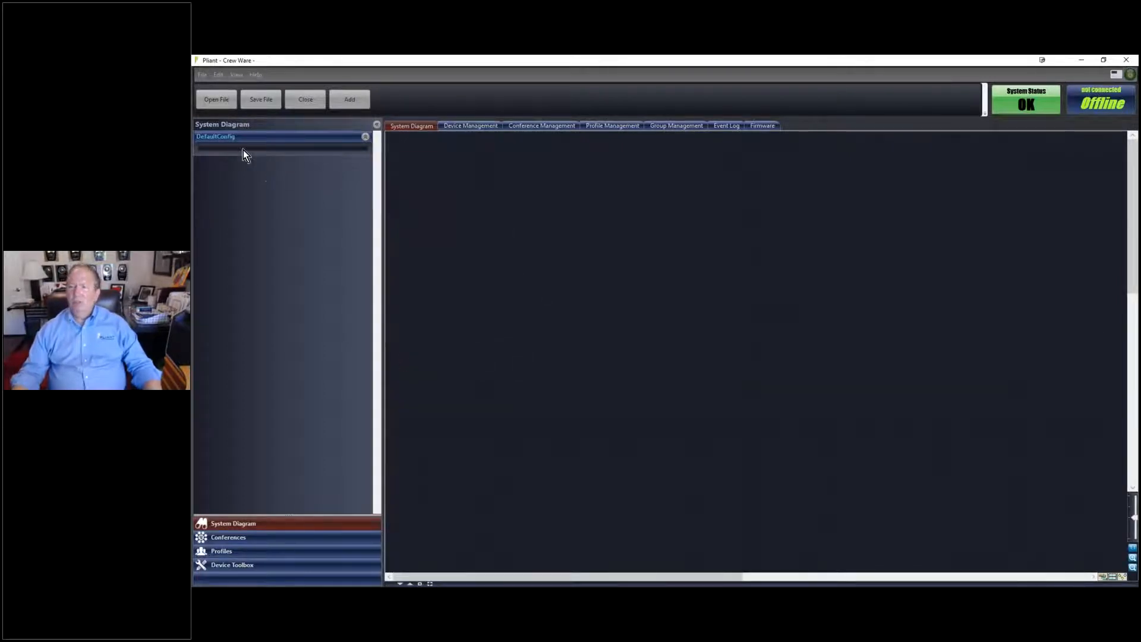
left_click(202, 76)
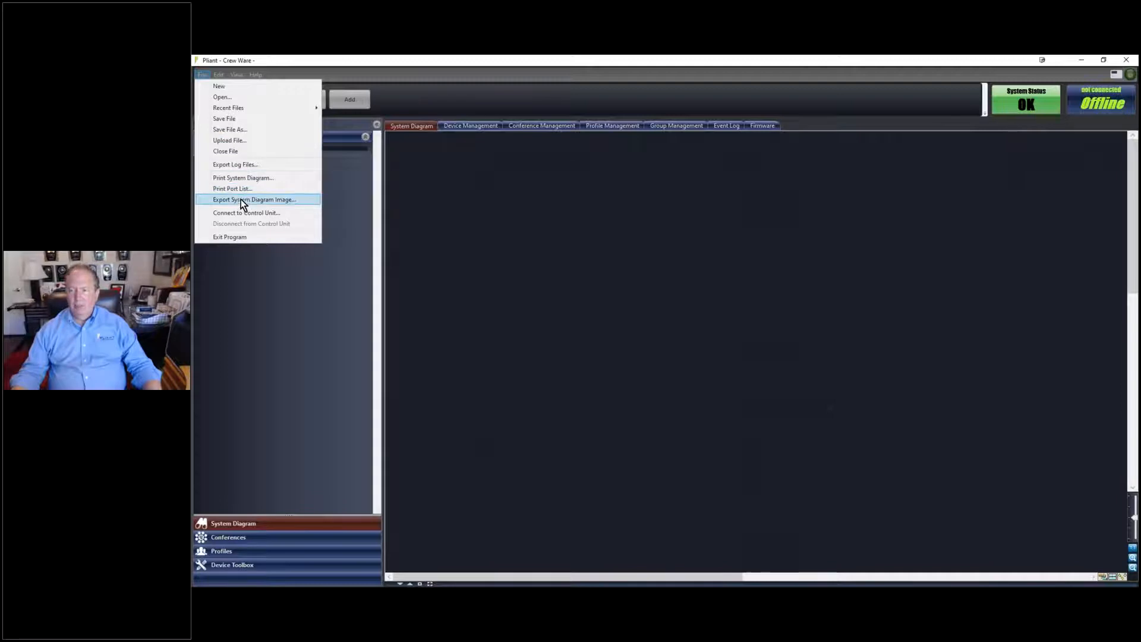
left_click(256, 294)
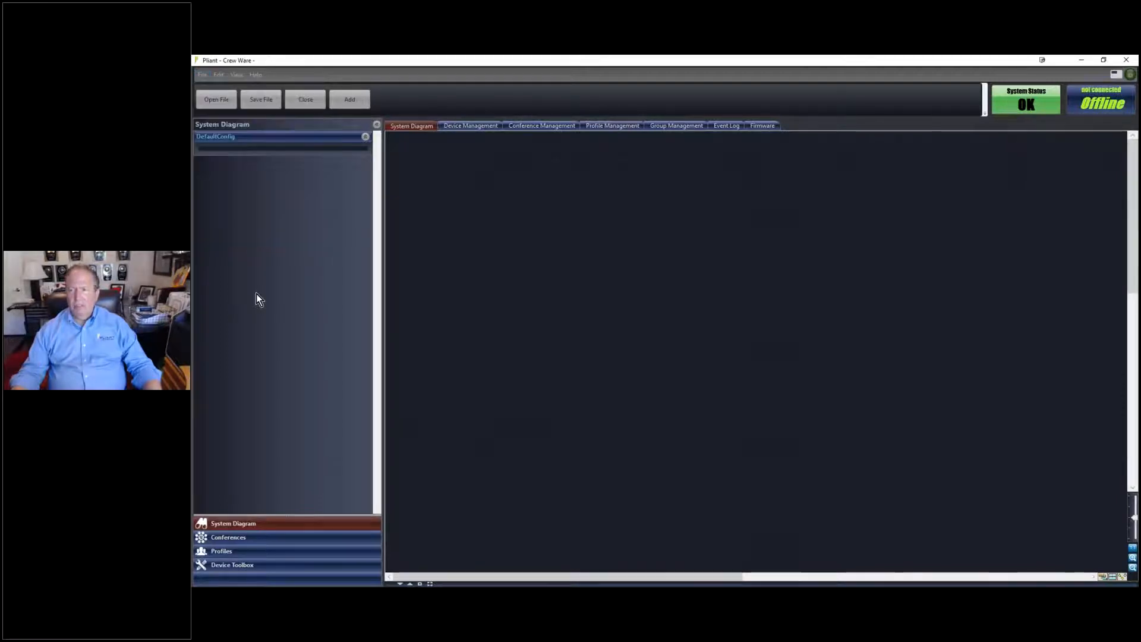
left_click(219, 78)
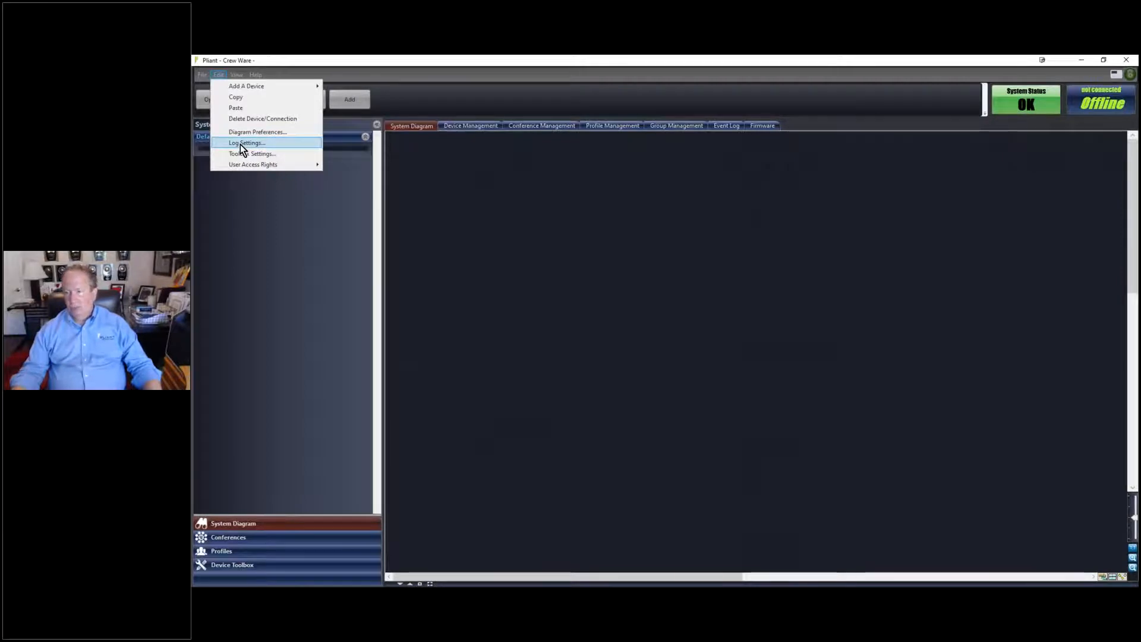
mouse_move(253, 164)
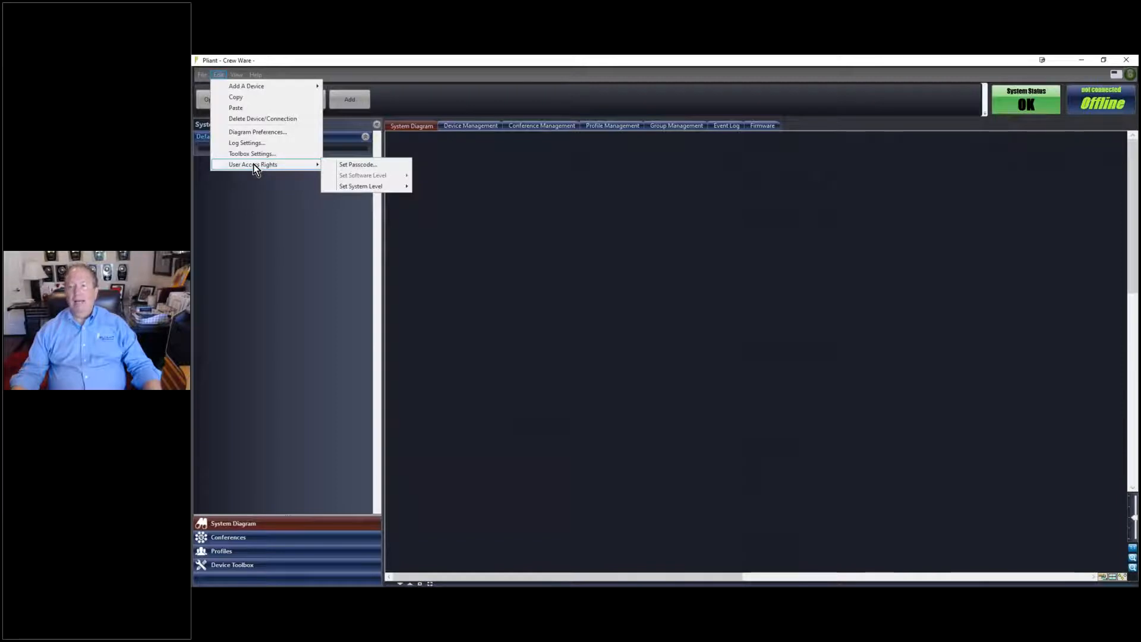
left_click(260, 204)
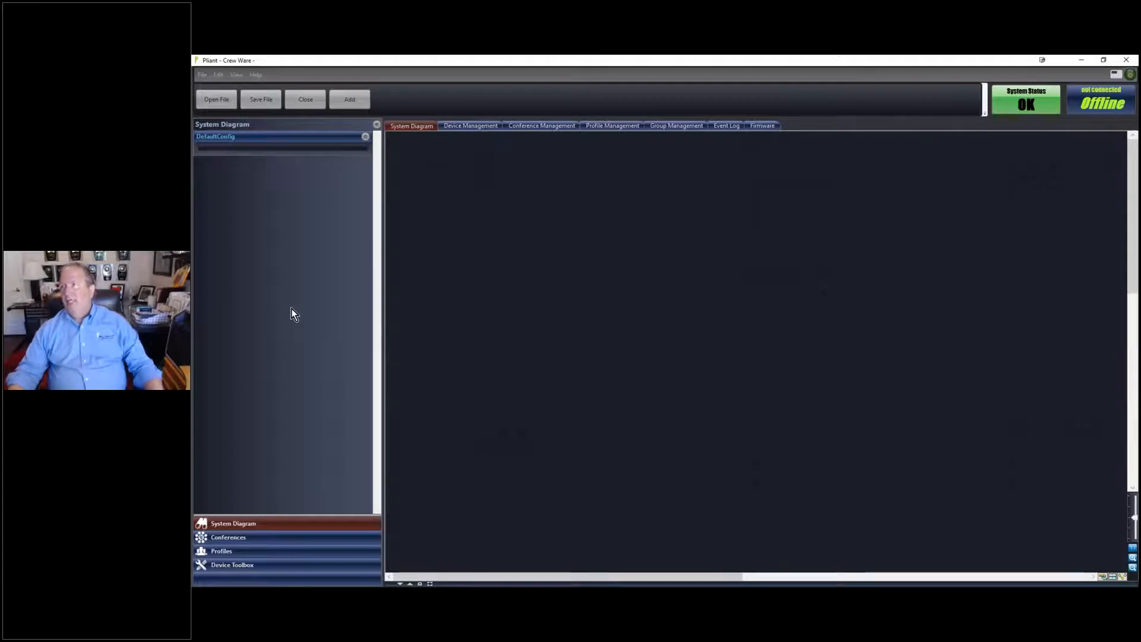
Add a CCU-44 control unit and a CHB-8C copper hub below it to the empty system diagram.
left_click(224, 569)
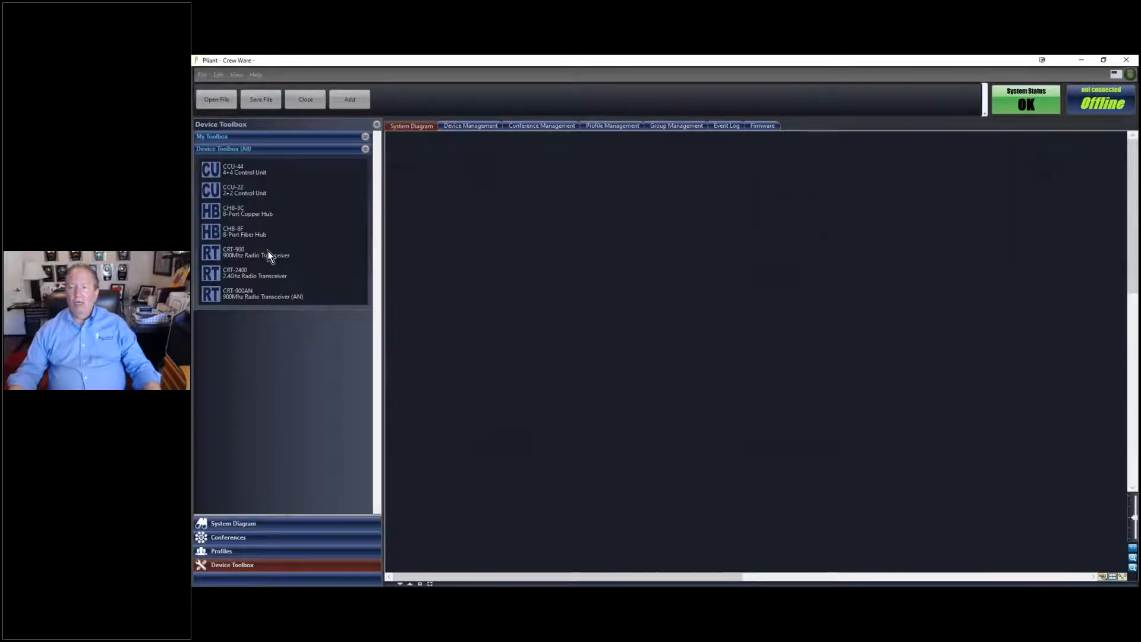
left_click(231, 171)
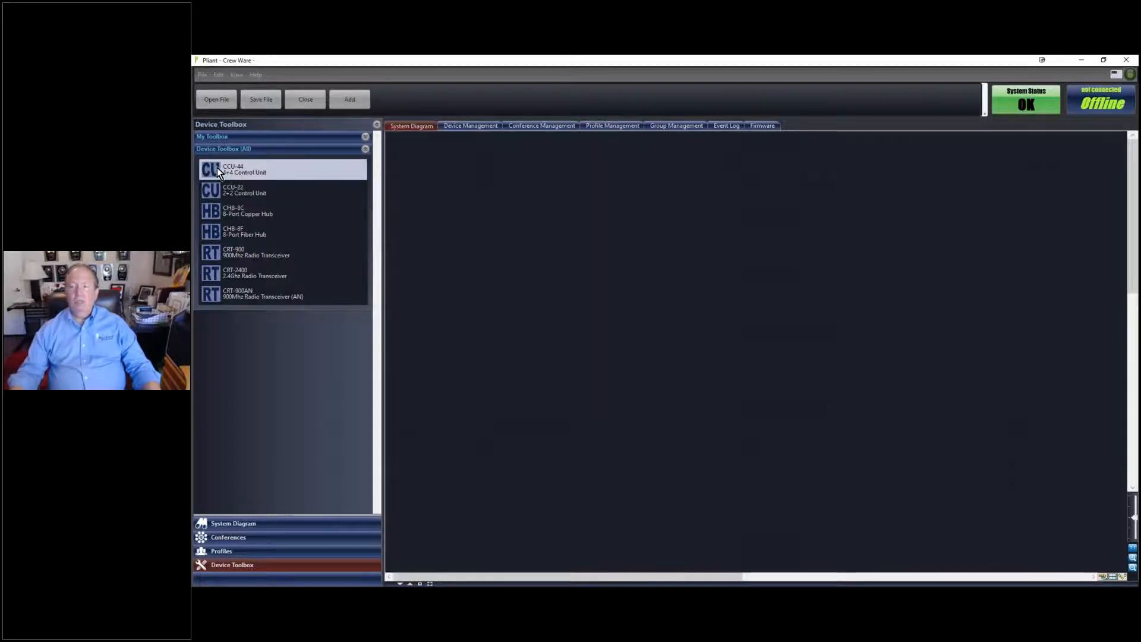
left_click_drag(231, 171, 607, 184)
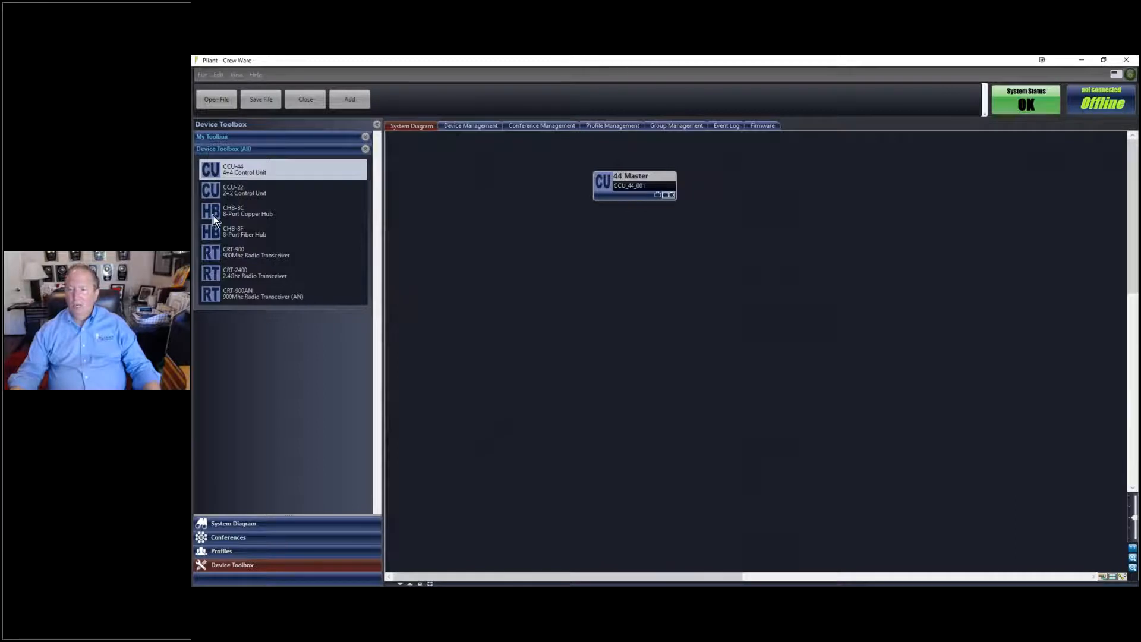
left_click_drag(213, 209, 682, 233)
Add two CRT-900 transceivers, one beside the control unit and one below the hub, and a CRT-2400 next to the lower one.
left_click(209, 252)
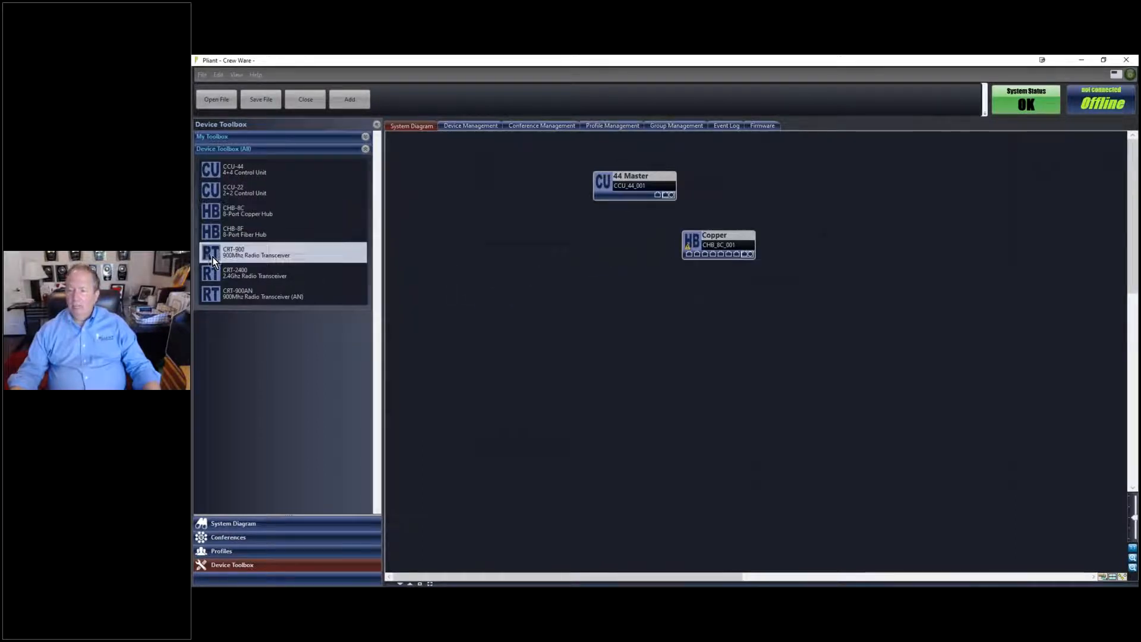
left_click_drag(208, 255, 847, 181)
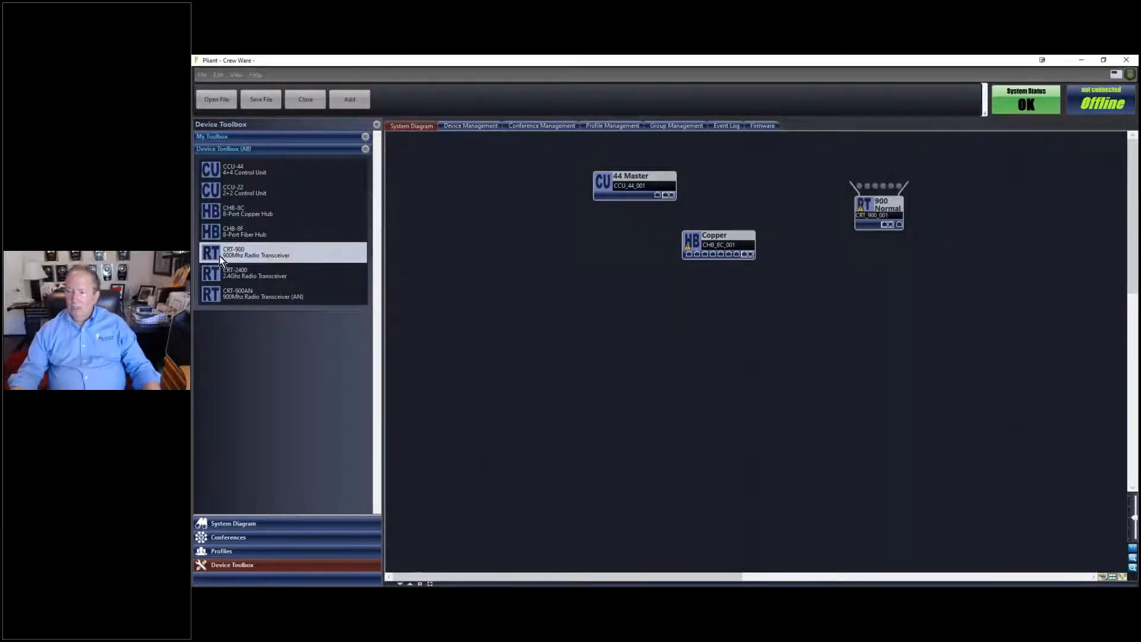
left_click_drag(213, 254, 656, 321)
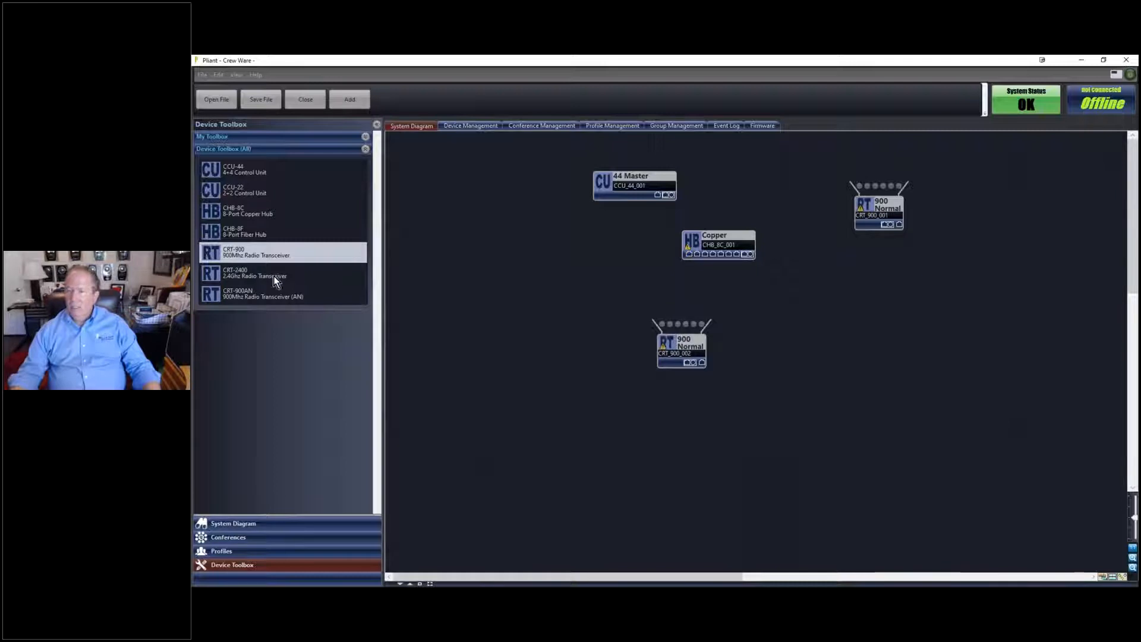
left_click_drag(211, 279, 755, 340)
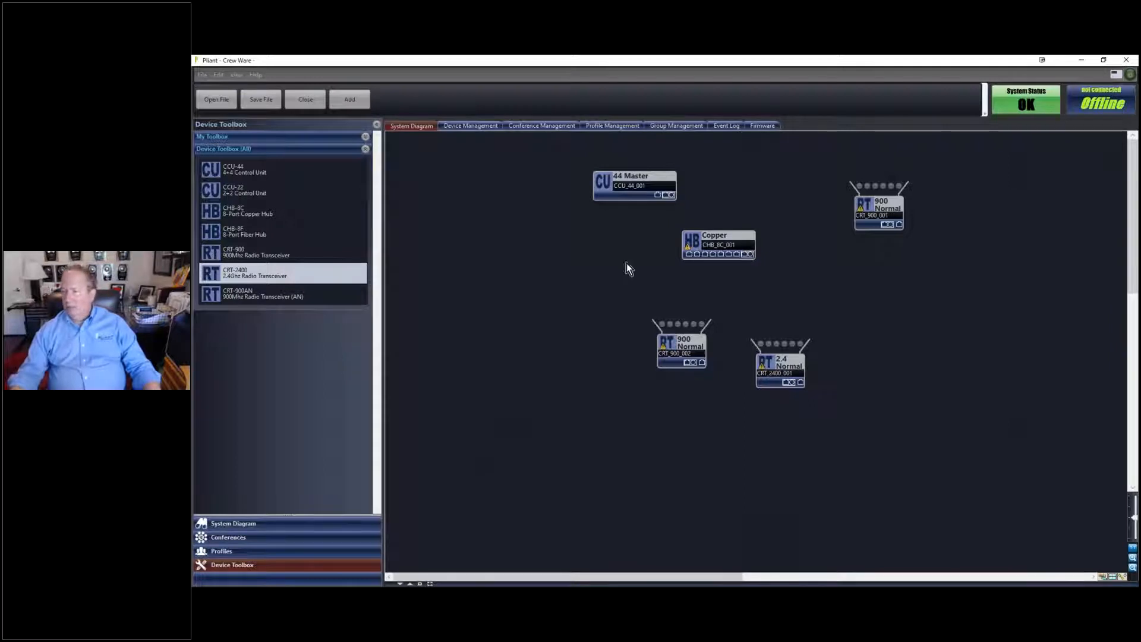
Move the 44 Master control unit slightly up and connect its CrewNet 1 port to the copper hub's first port.
left_click(658, 184)
left_click_drag(658, 177, 678, 157)
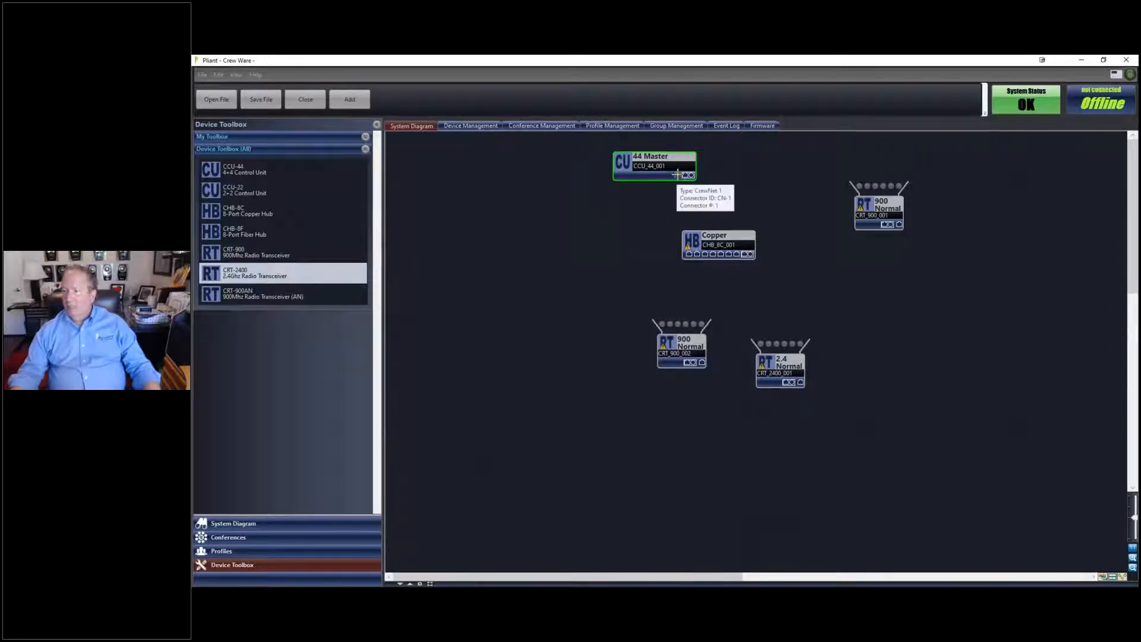
left_click(678, 175)
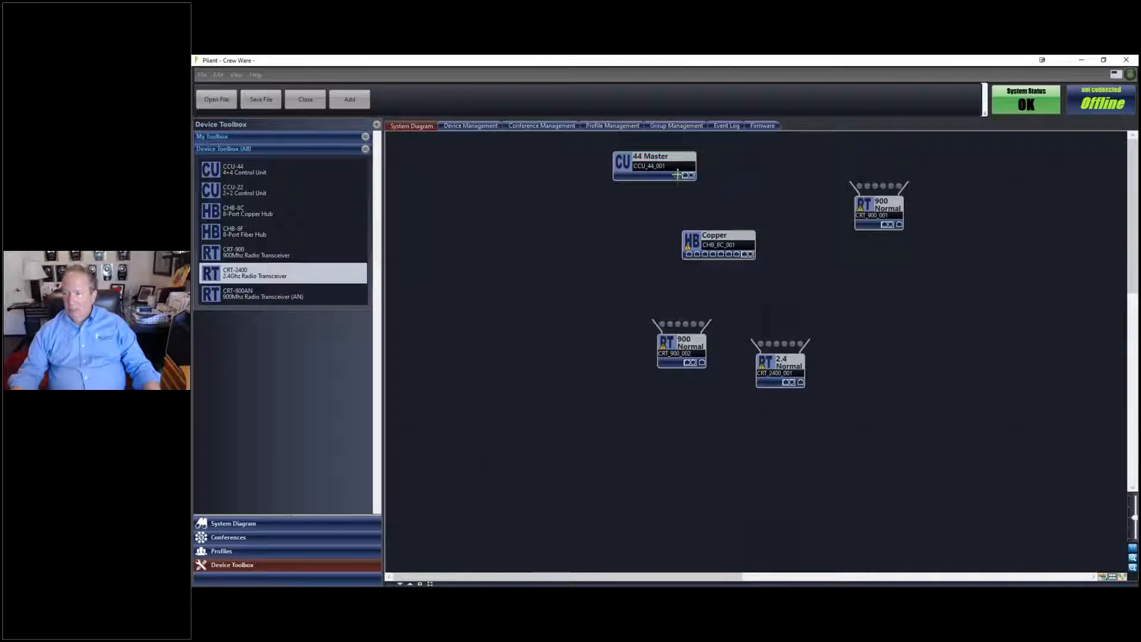
left_click(688, 253)
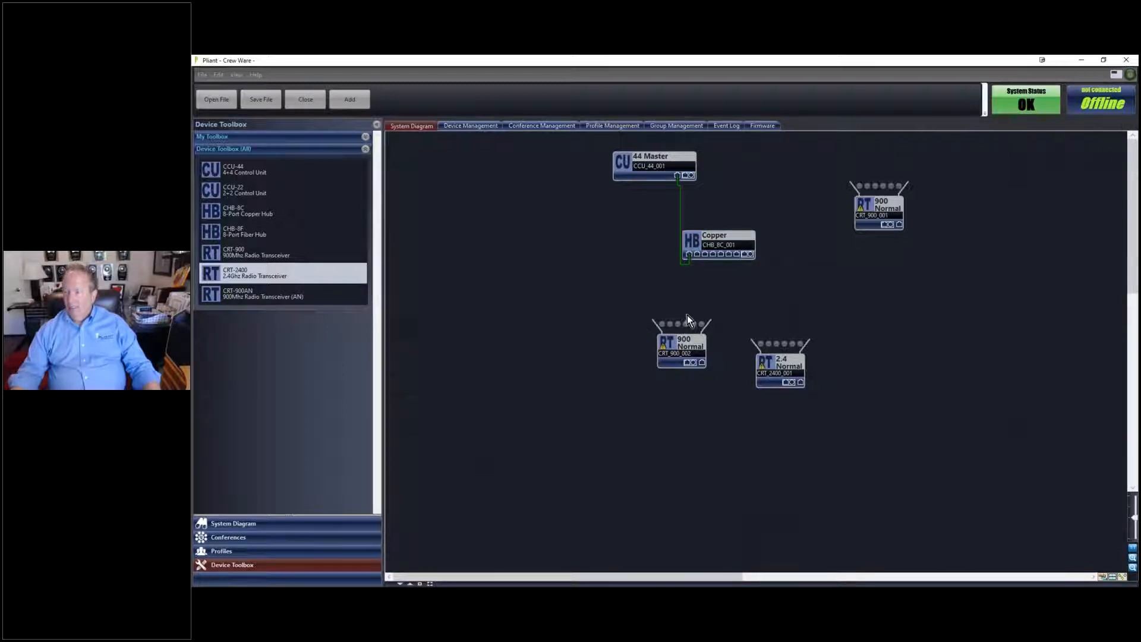
Connect the 900 transceiver below the hub to the hub's second port and the 2.4 transceiver to its port CN-6.
mouse_move(665, 349)
left_click_drag(689, 367, 692, 254)
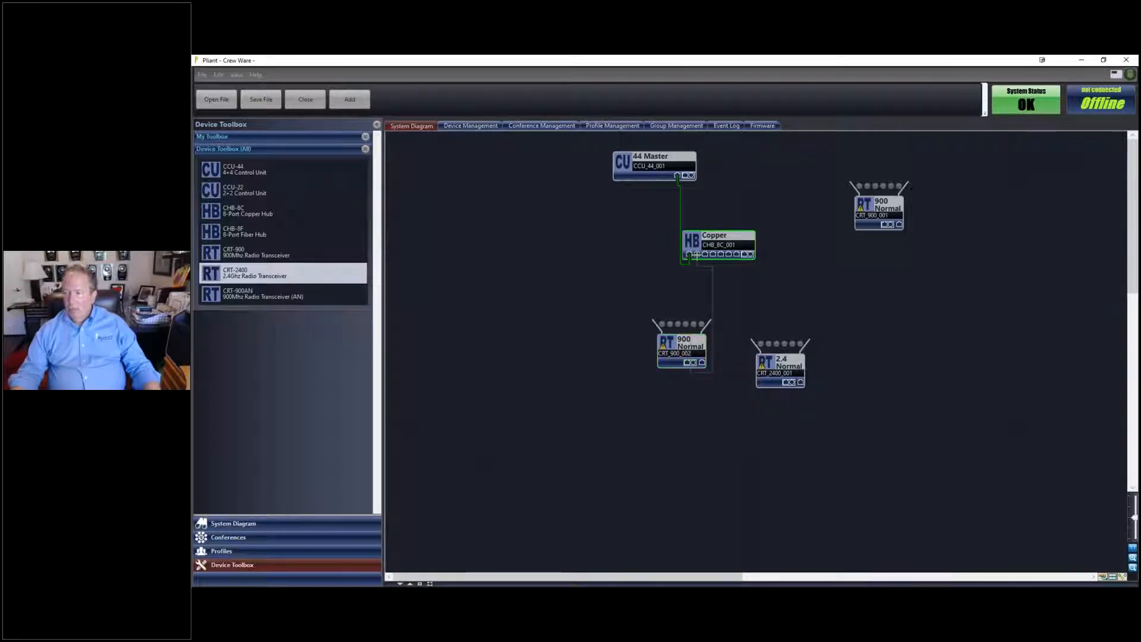
left_click_drag(789, 382, 729, 255)
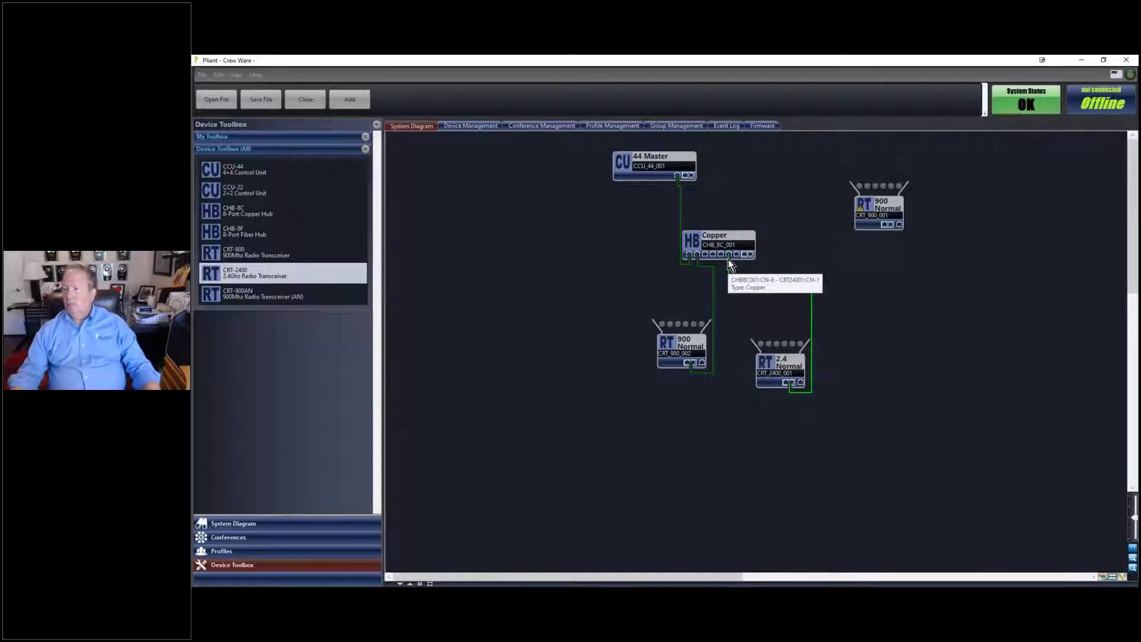
Connect the control unit's second port to the upper 900 transceiver and set that connection to Fiber.
mouse_move(783, 361)
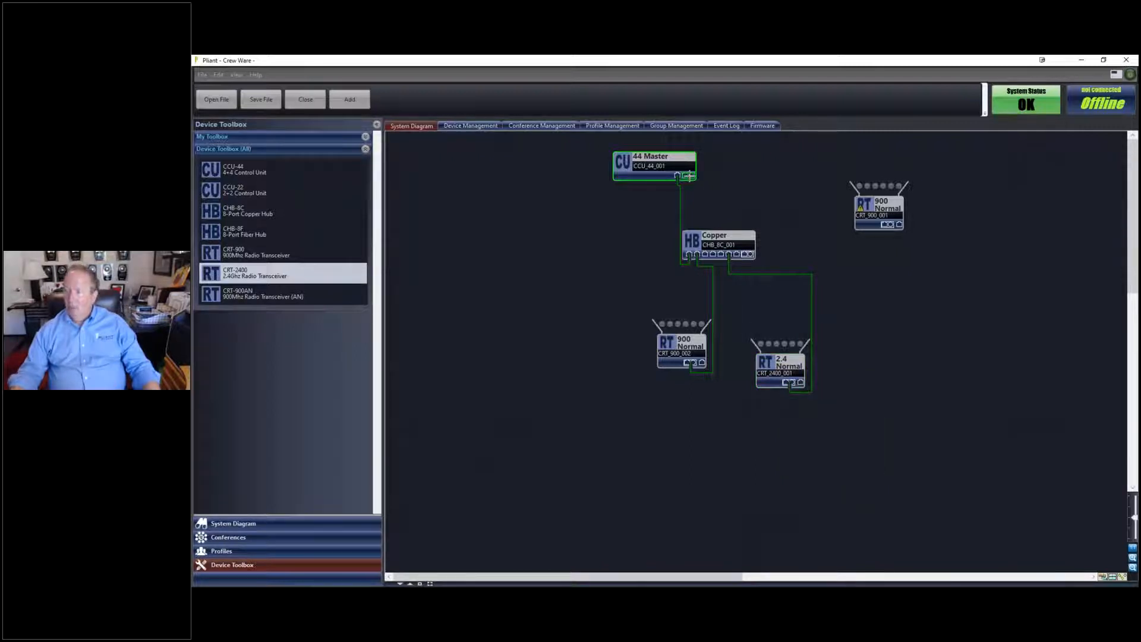
left_click_drag(692, 183, 901, 177)
mouse_move(881, 207)
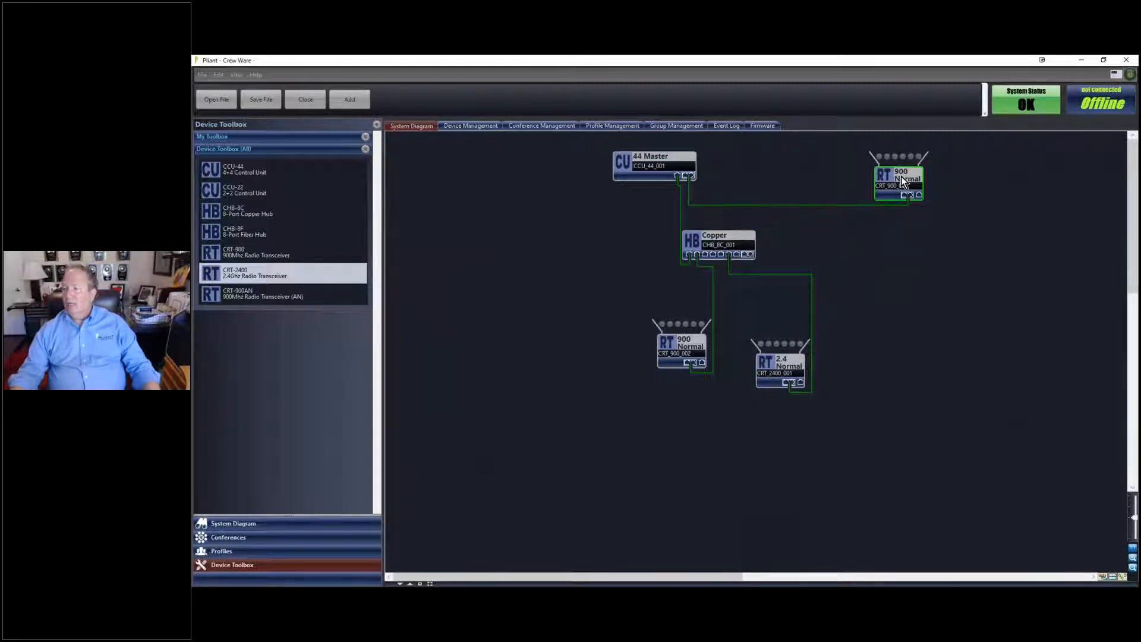
right_click(852, 205)
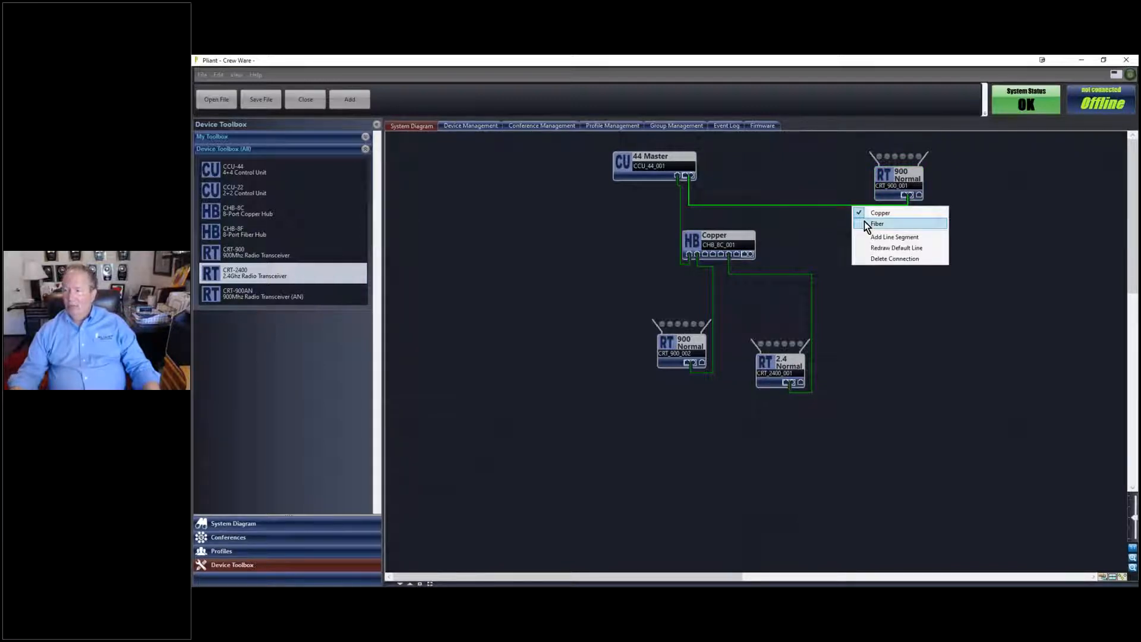
left_click(865, 223)
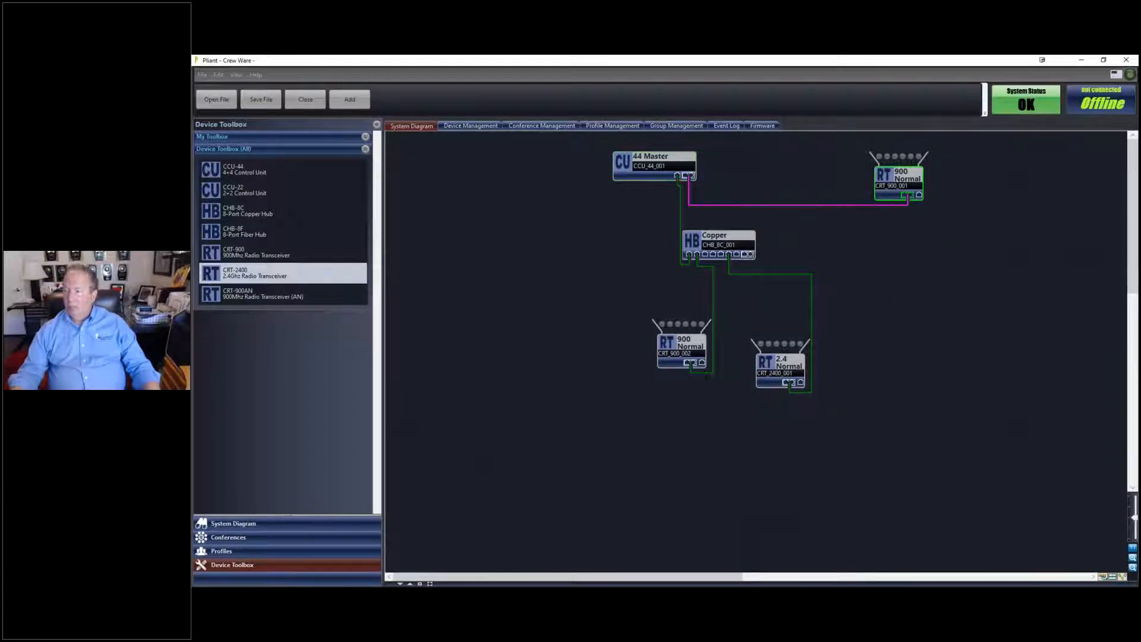
Delete the 2.4 transceiver's connection to the hub and daisy-chain it from the lower 900 transceiver's second port.
mouse_move(900, 187)
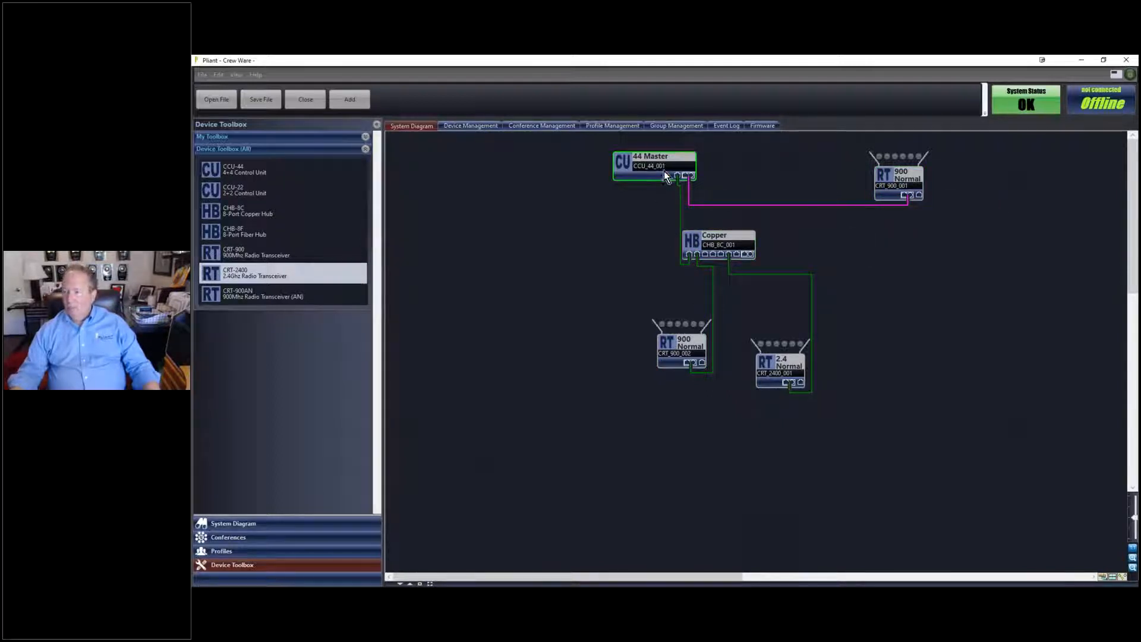
mouse_move(718, 242)
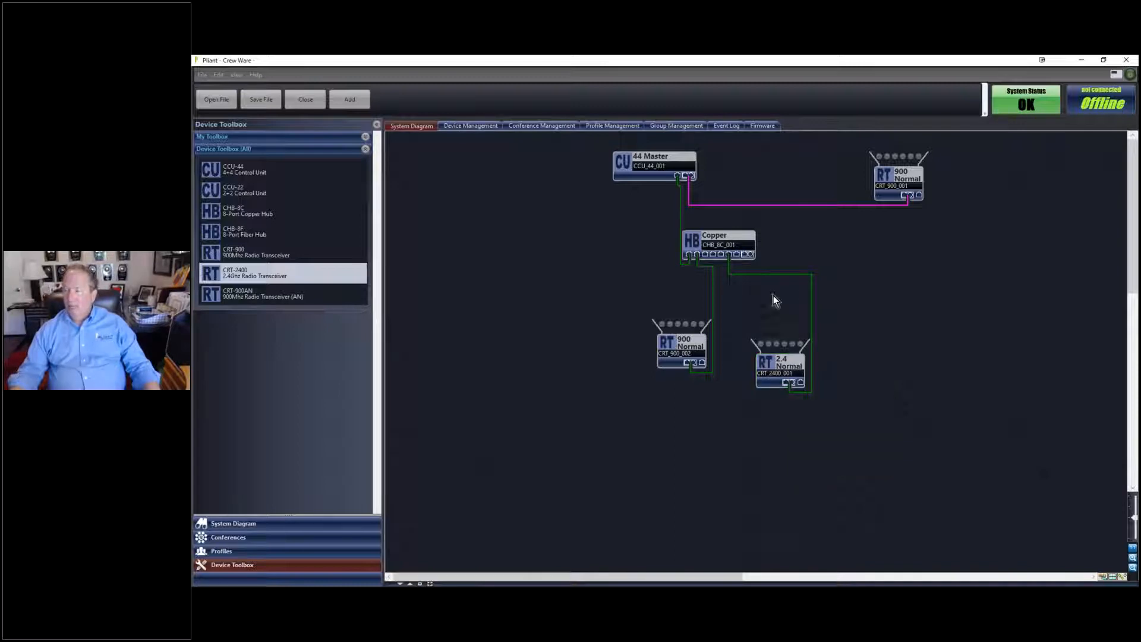
right_click(765, 275)
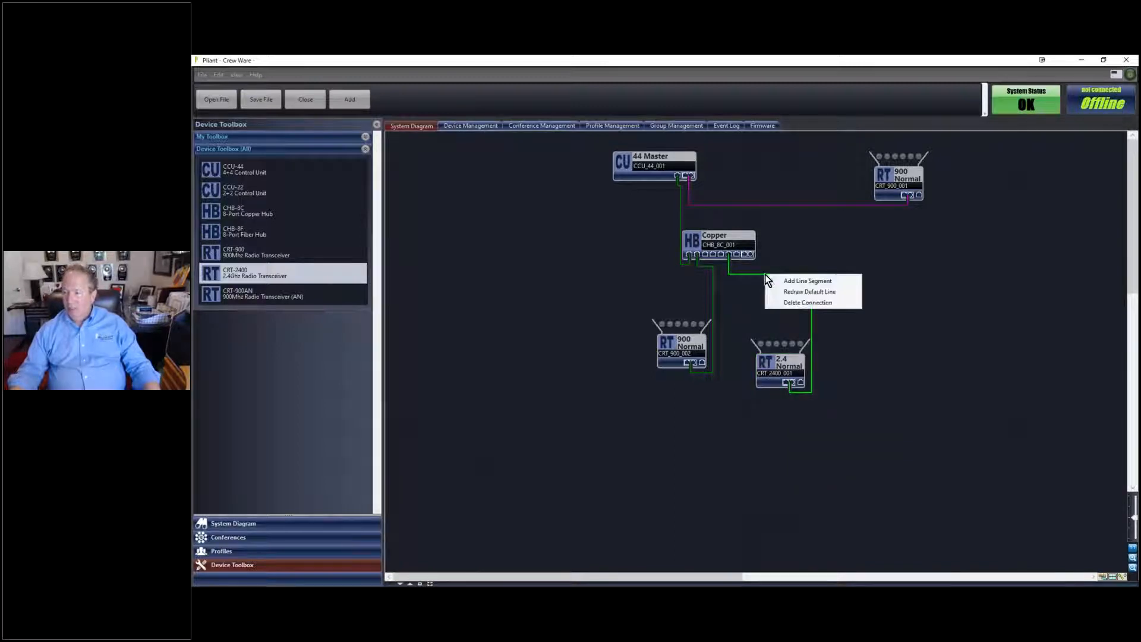
left_click(807, 303)
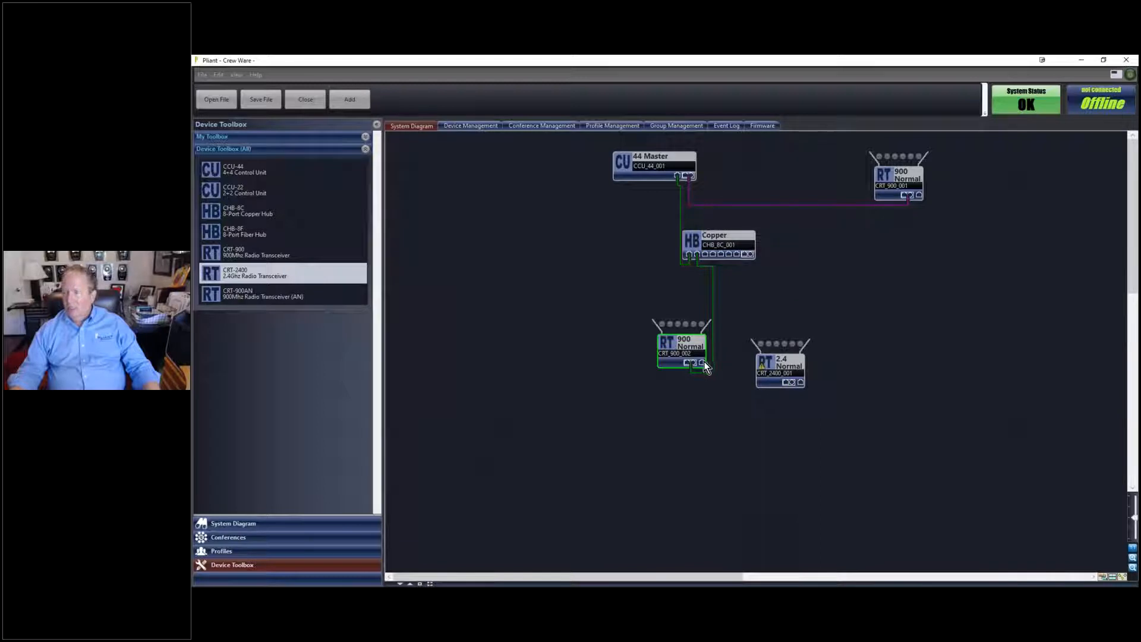
left_click_drag(702, 363, 789, 382)
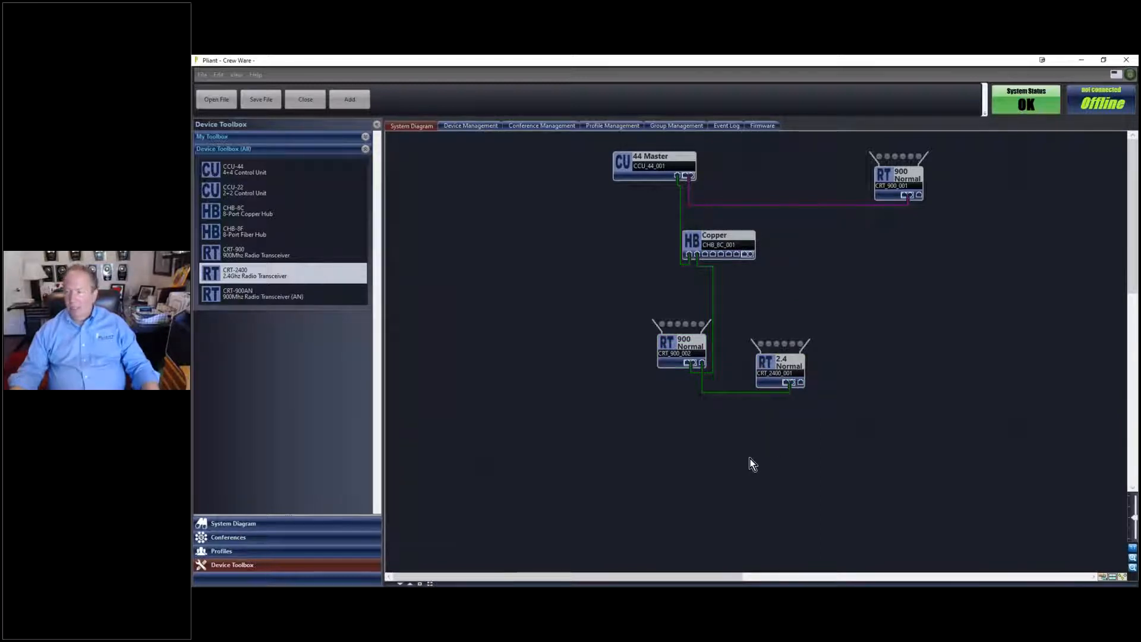
left_click(737, 253)
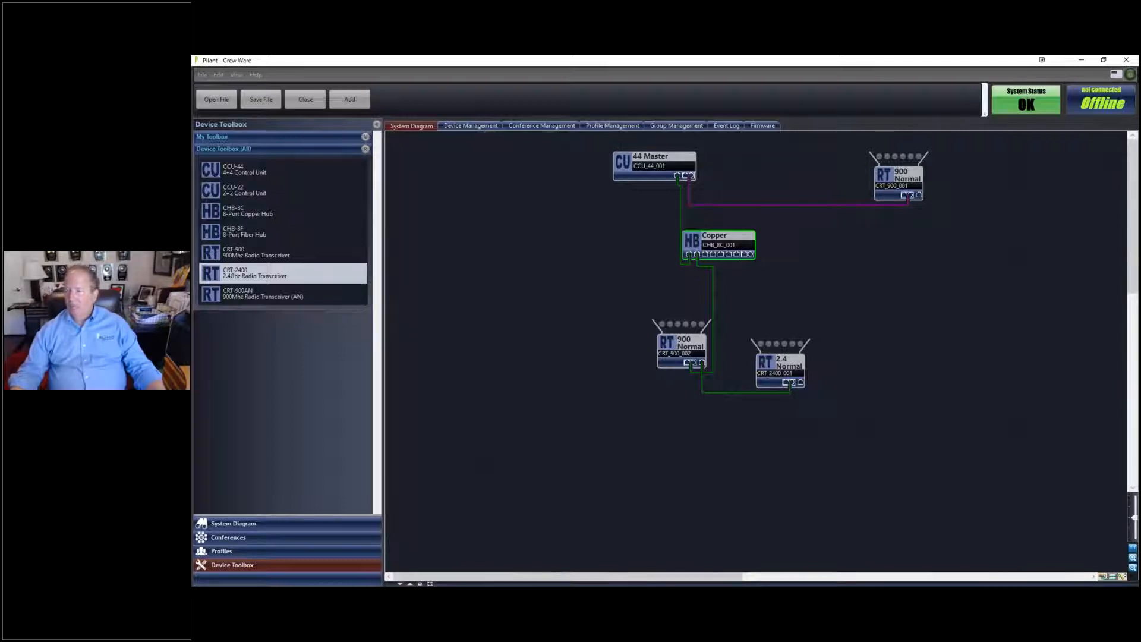
left_click(545, 235)
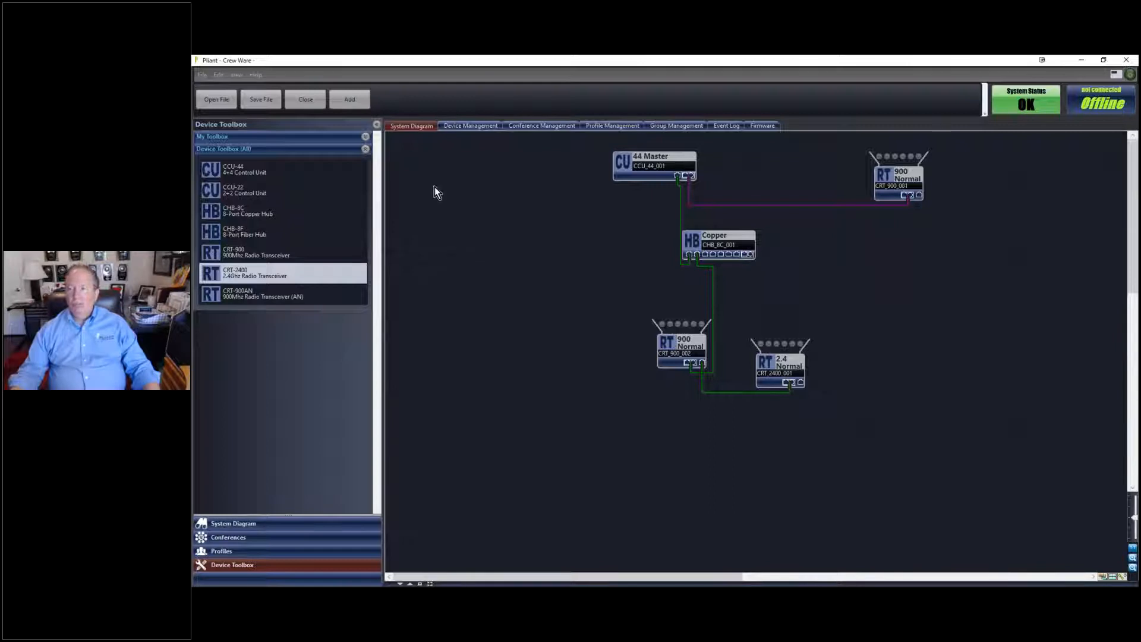
Open the 44 Master control unit's settings and set its long name to Awards and short name to Awrd.
mouse_move(633, 169)
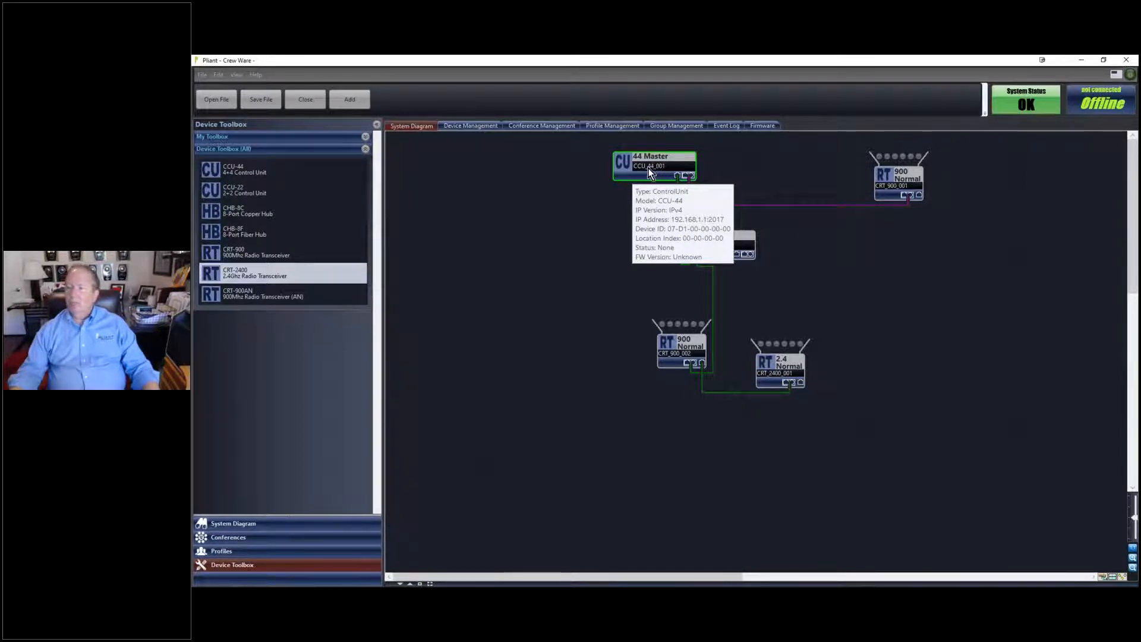
double_click(649, 172)
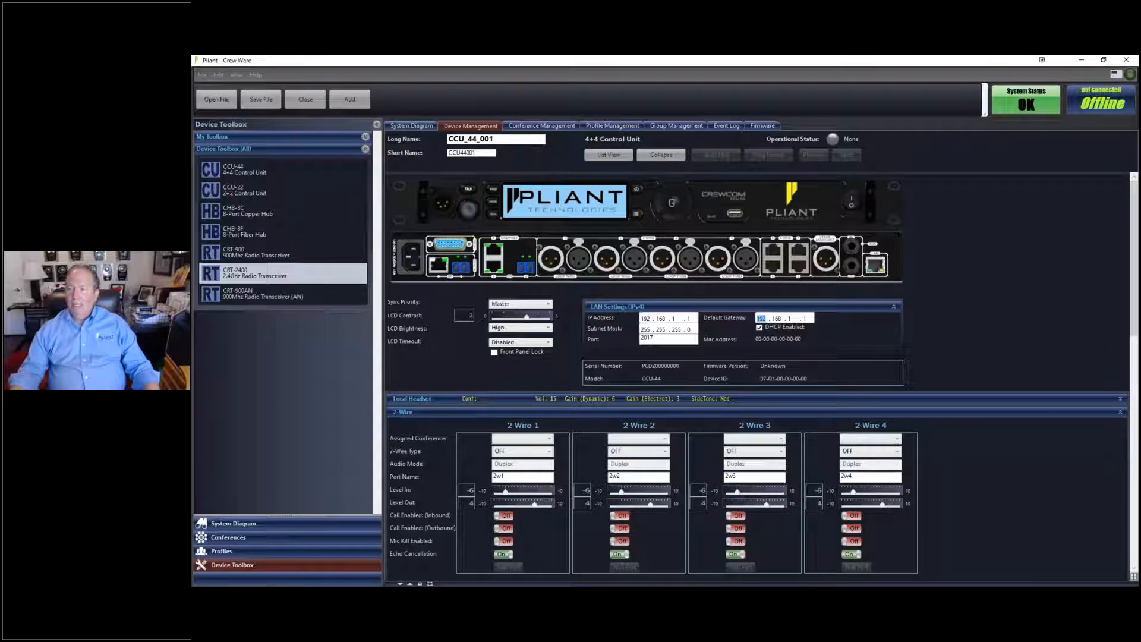
double_click(513, 138)
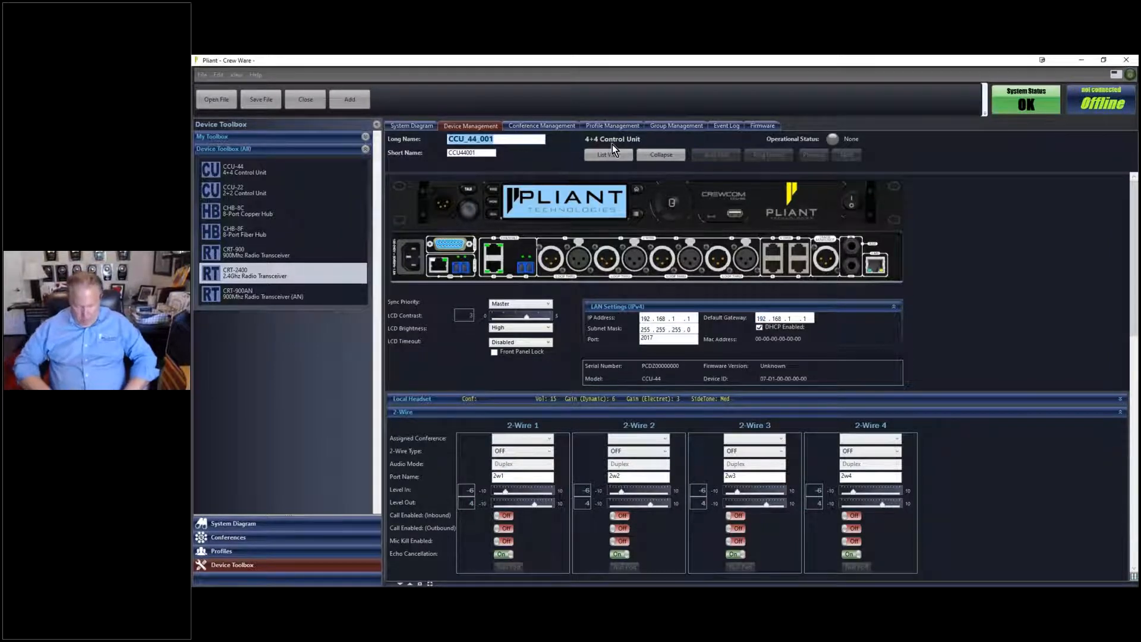
type("Awards")
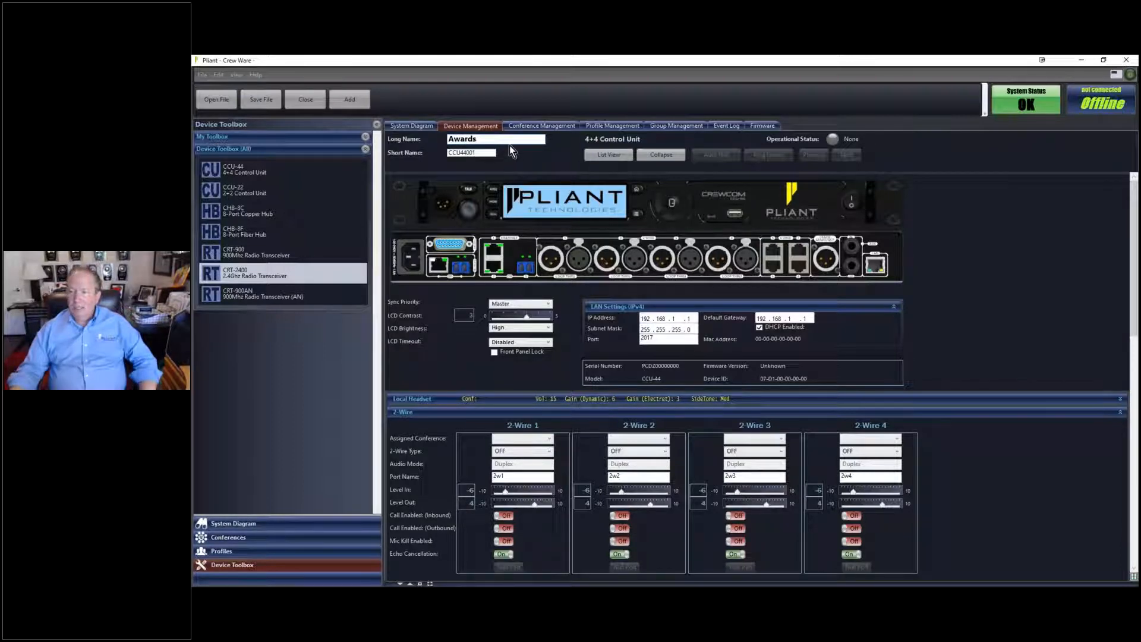
double_click(489, 154)
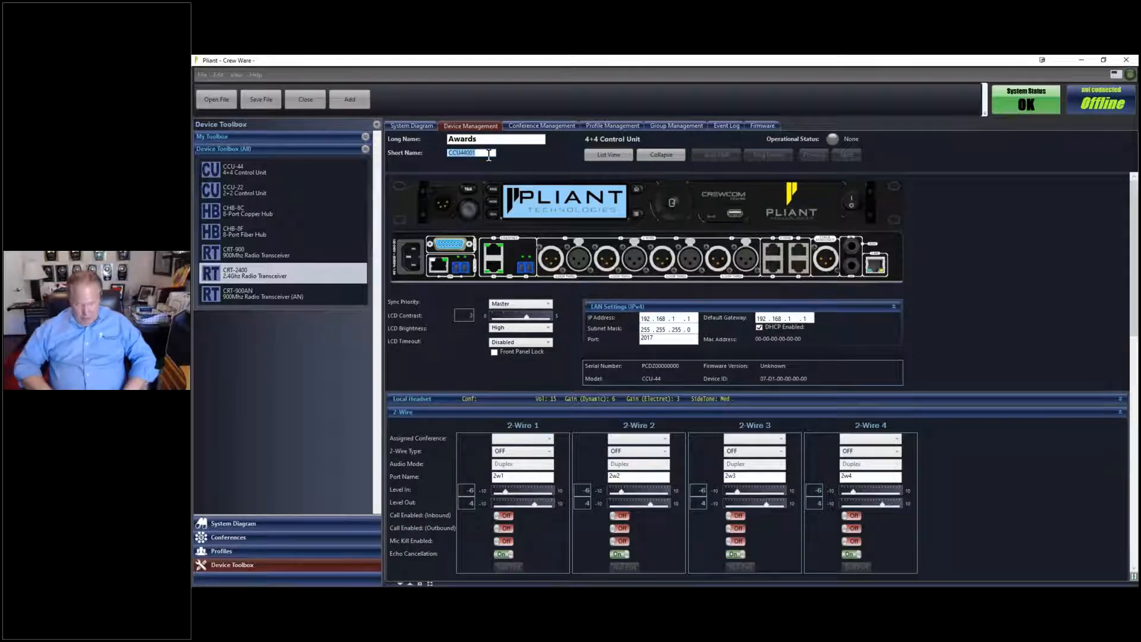
type("Awrd")
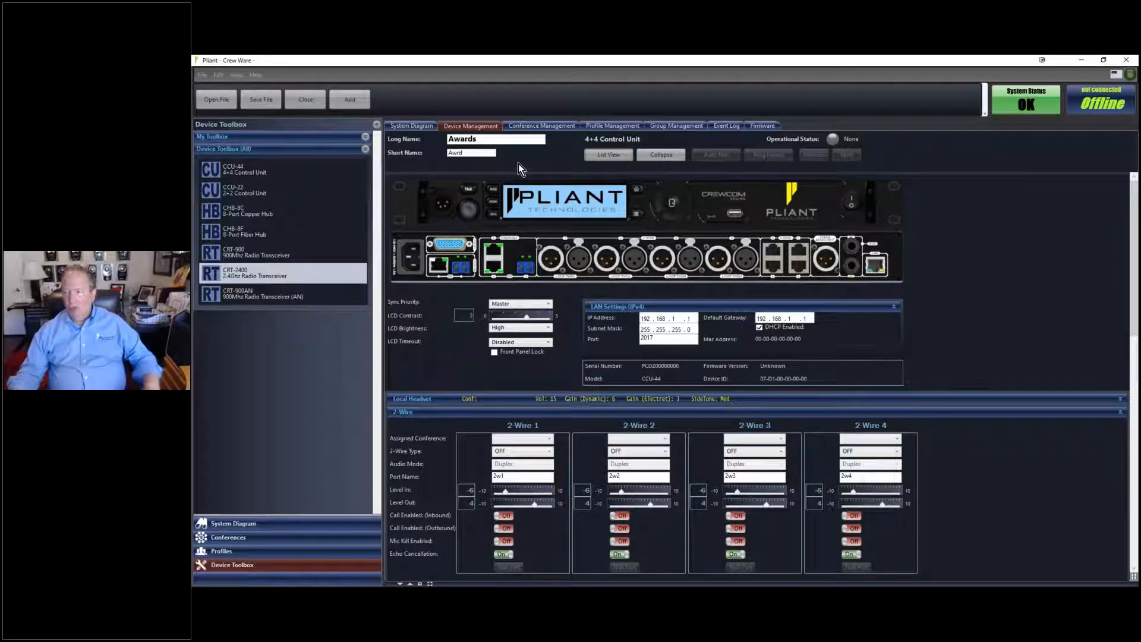
View the control units as a list and reopen the Awards control unit's settings from the system diagram.
left_click(610, 156)
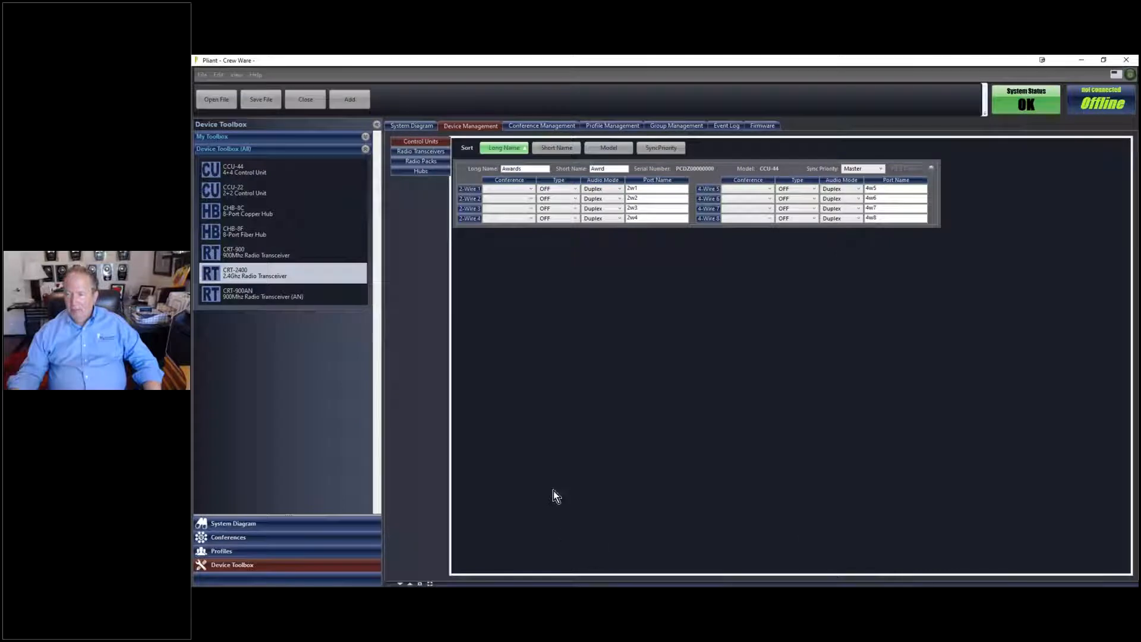
left_click(418, 127)
double_click(656, 162)
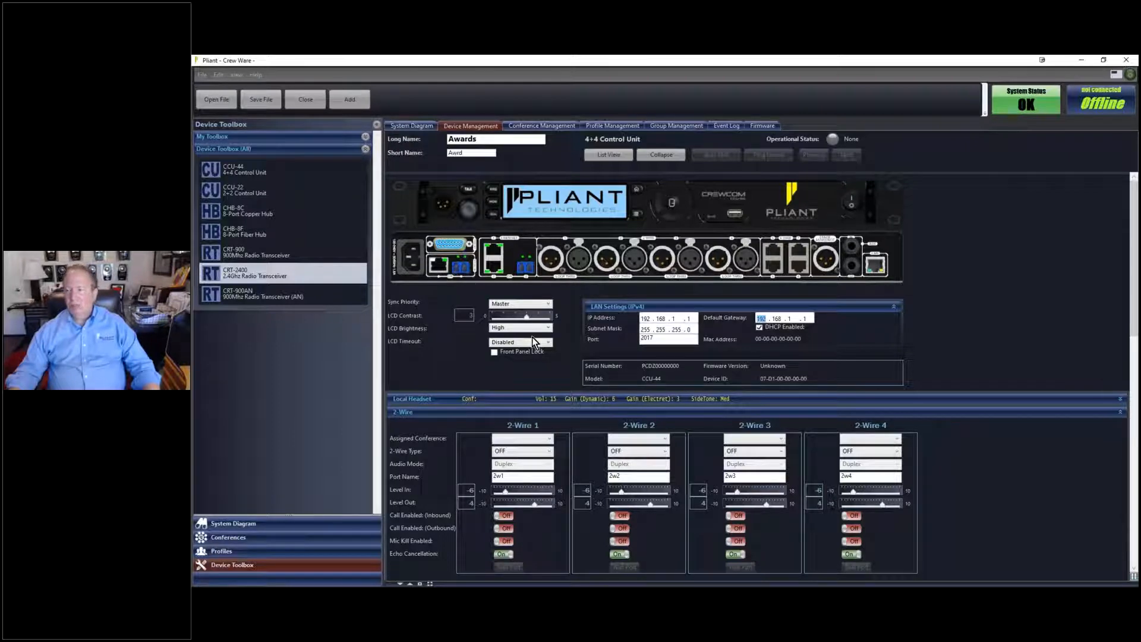
Expand the Local Headset section, examine the control unit's 2-Wire, 4-Wire, auxiliary audio, stage announce and relay settings, and return to the system diagram.
left_click(565, 345)
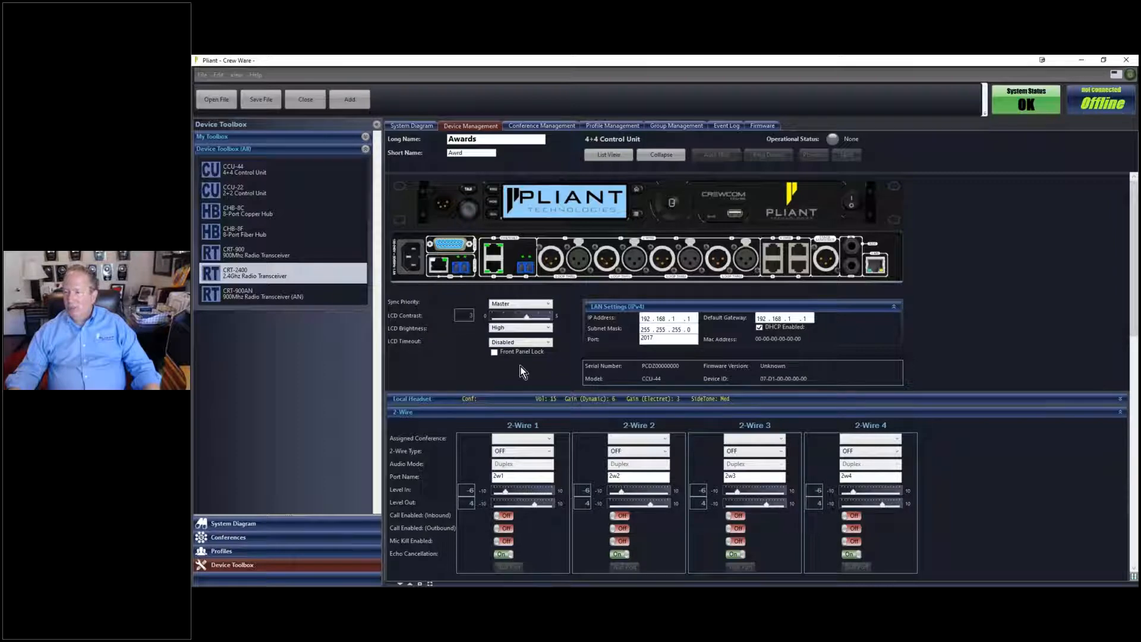
left_click(1119, 399)
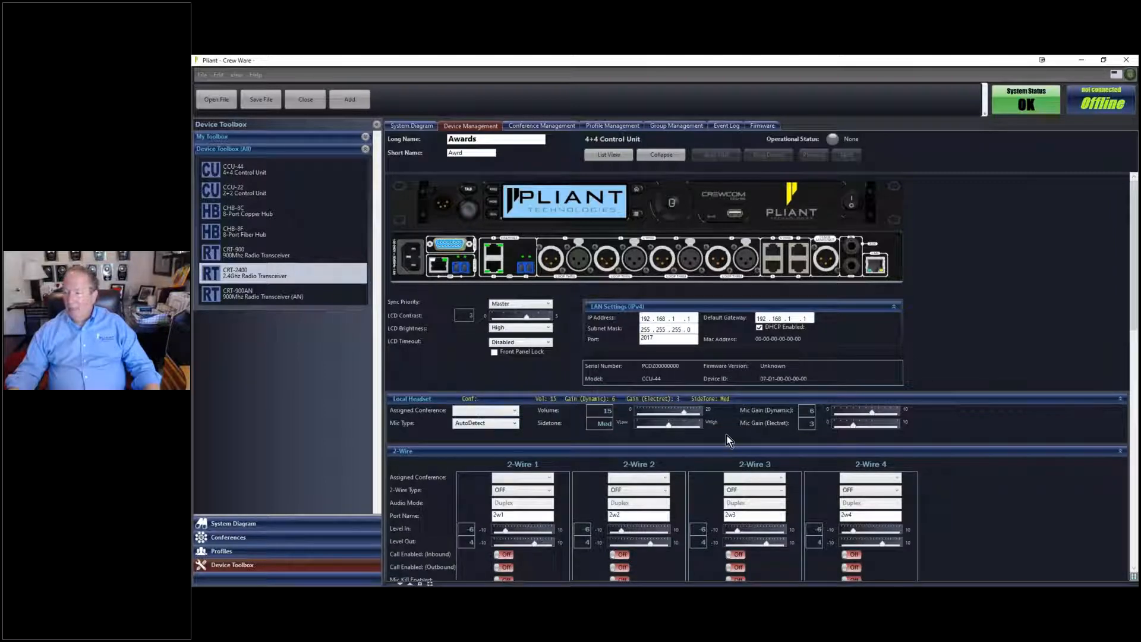
scroll(708, 416, "down", 1)
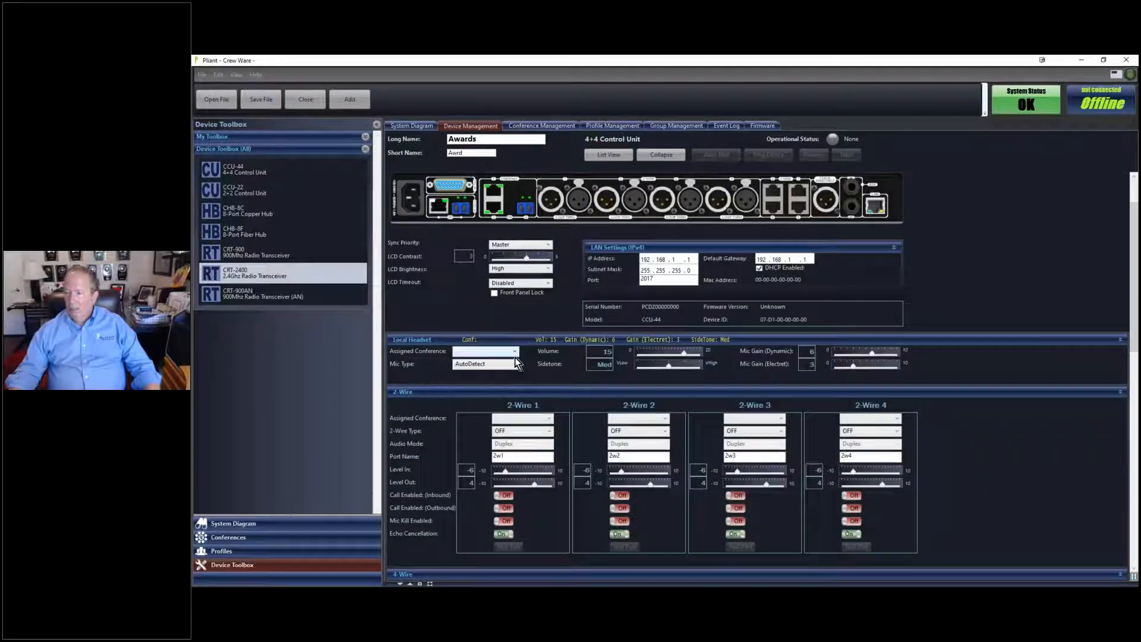
scroll(502, 416, "down", 1)
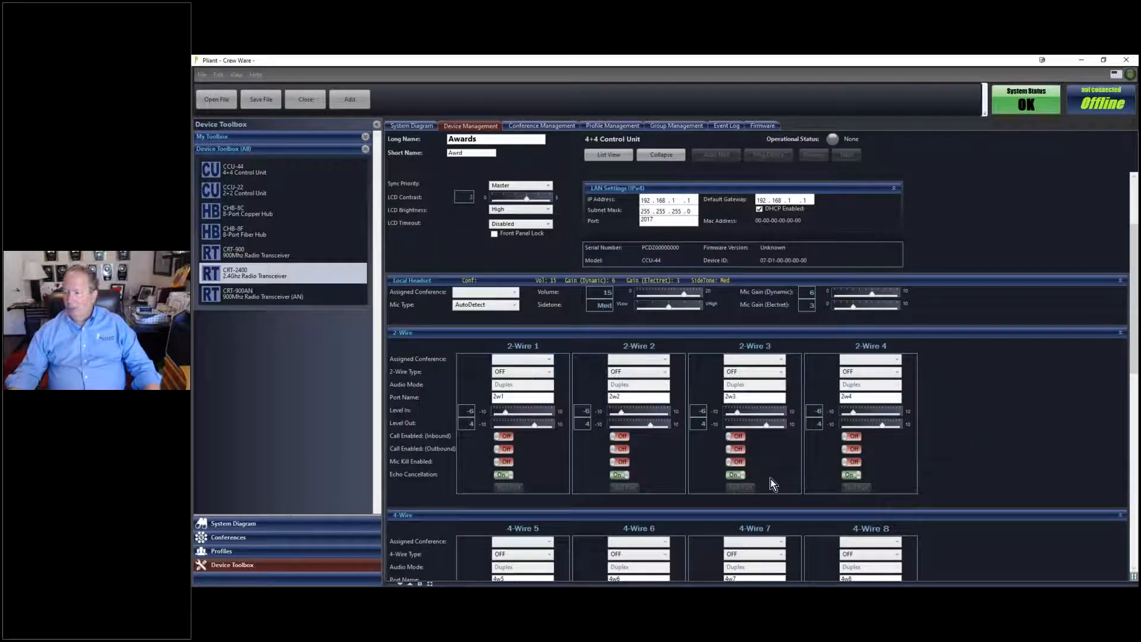
scroll(516, 397, "down", 4)
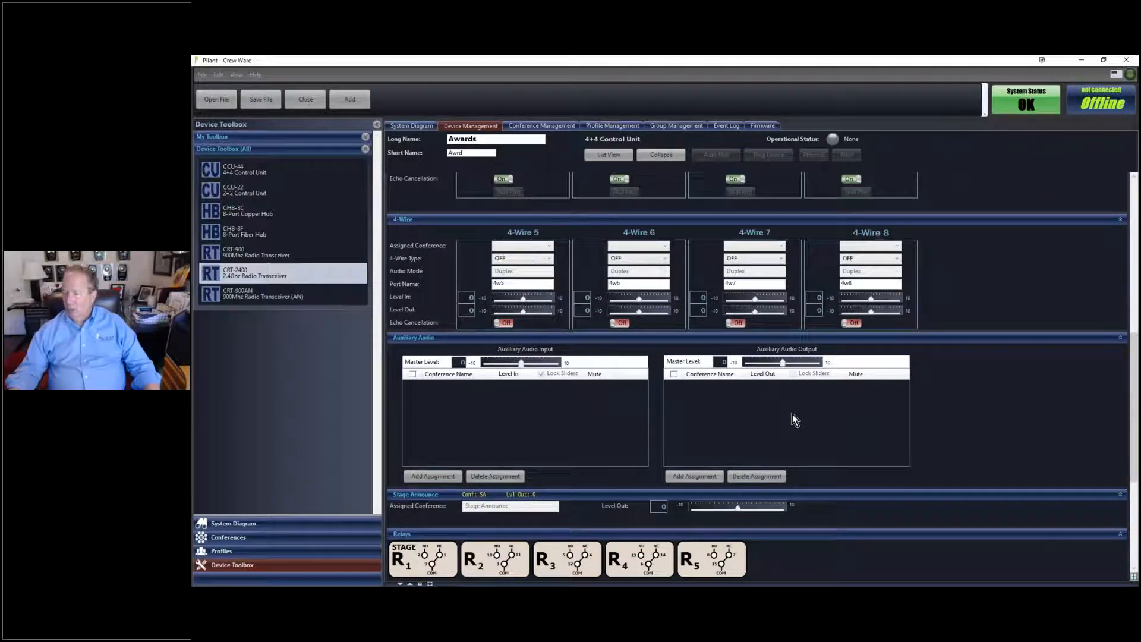
scroll(791, 414, "down", 3)
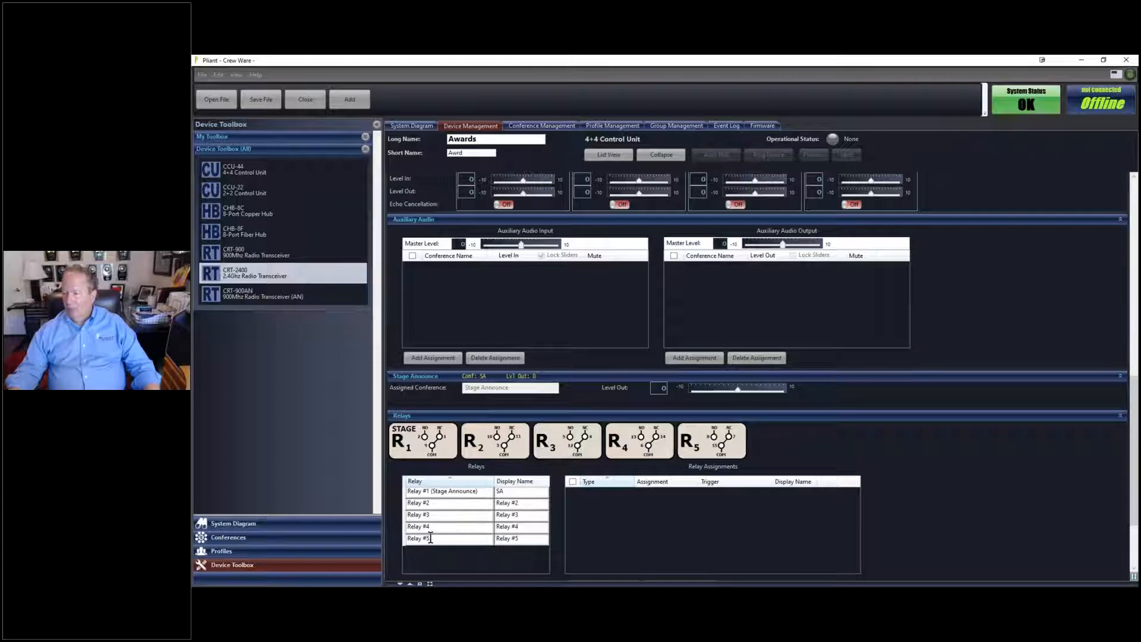
scroll(430, 539, "up", 10)
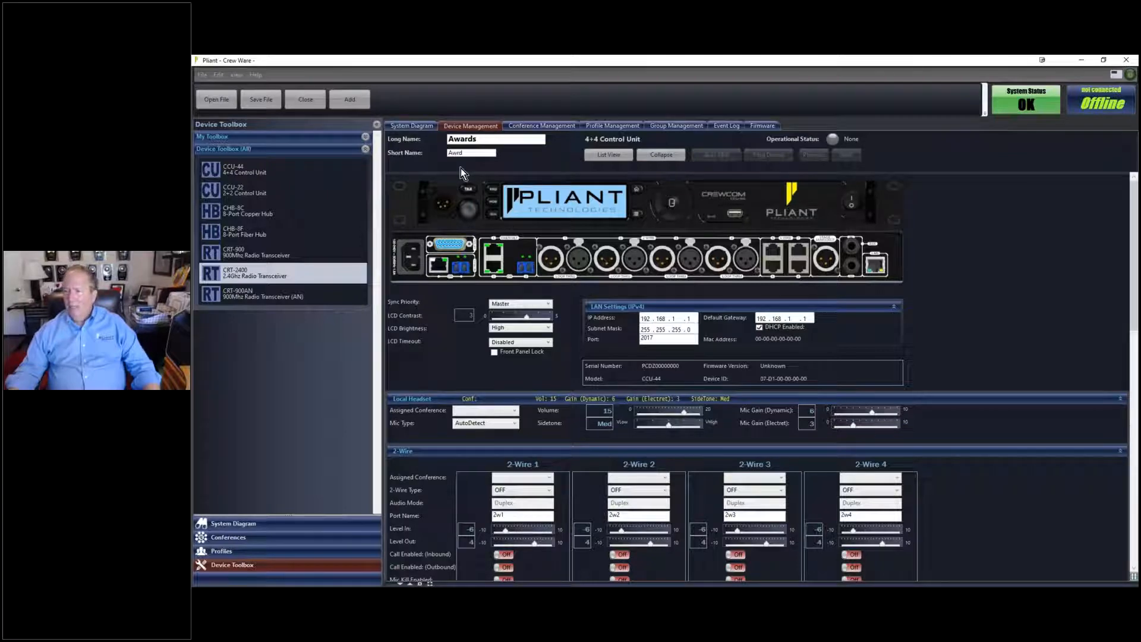
left_click(419, 127)
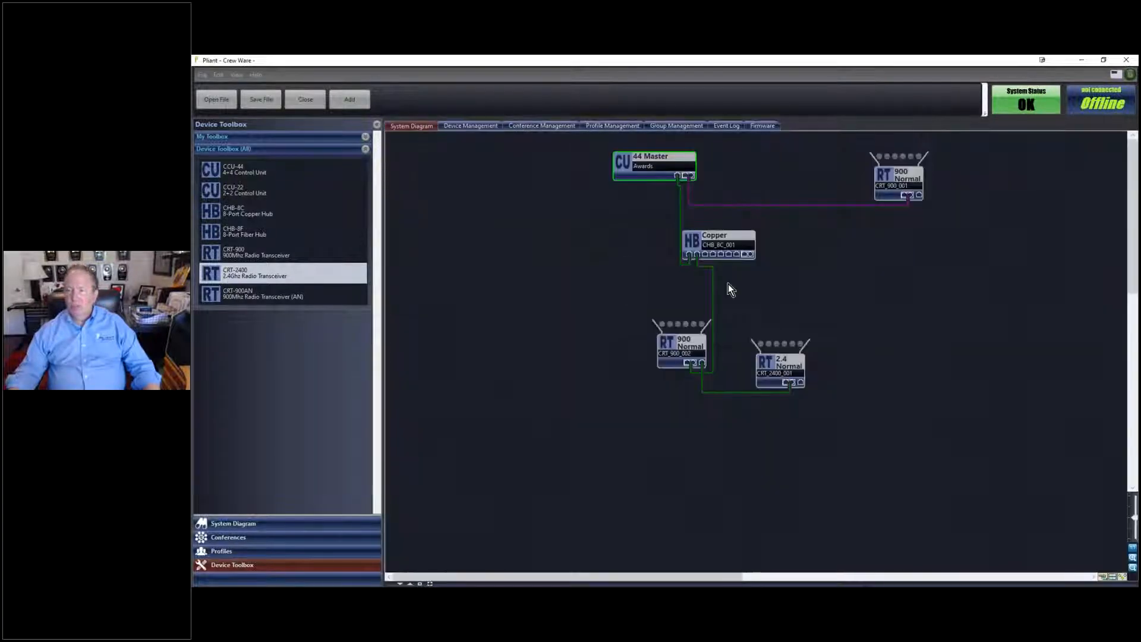
mouse_move(651, 170)
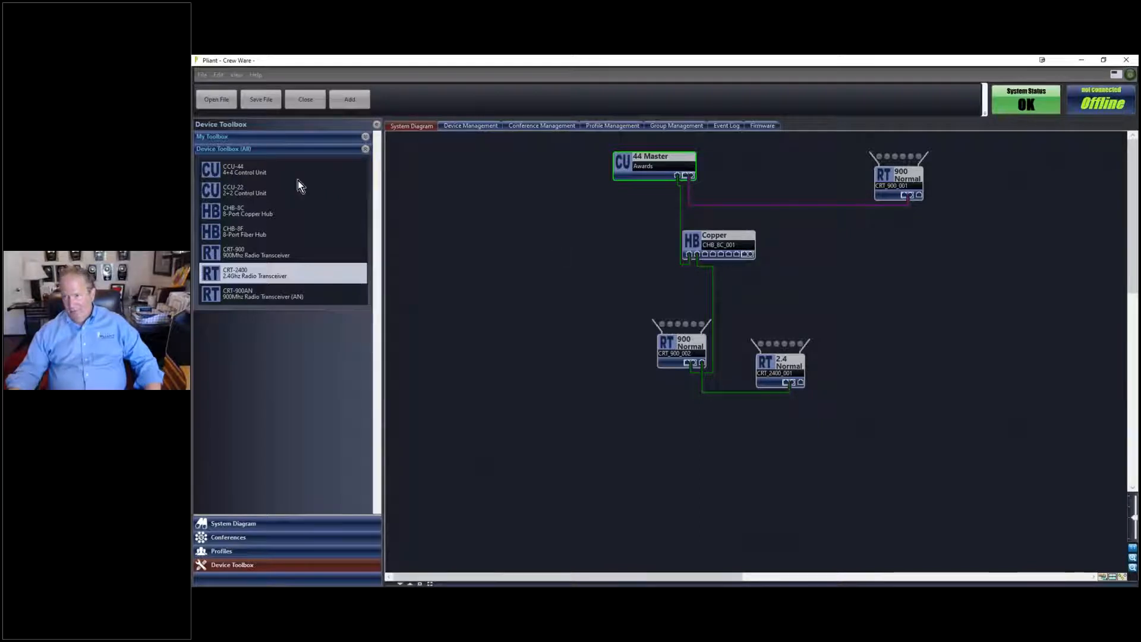
left_click(217, 100)
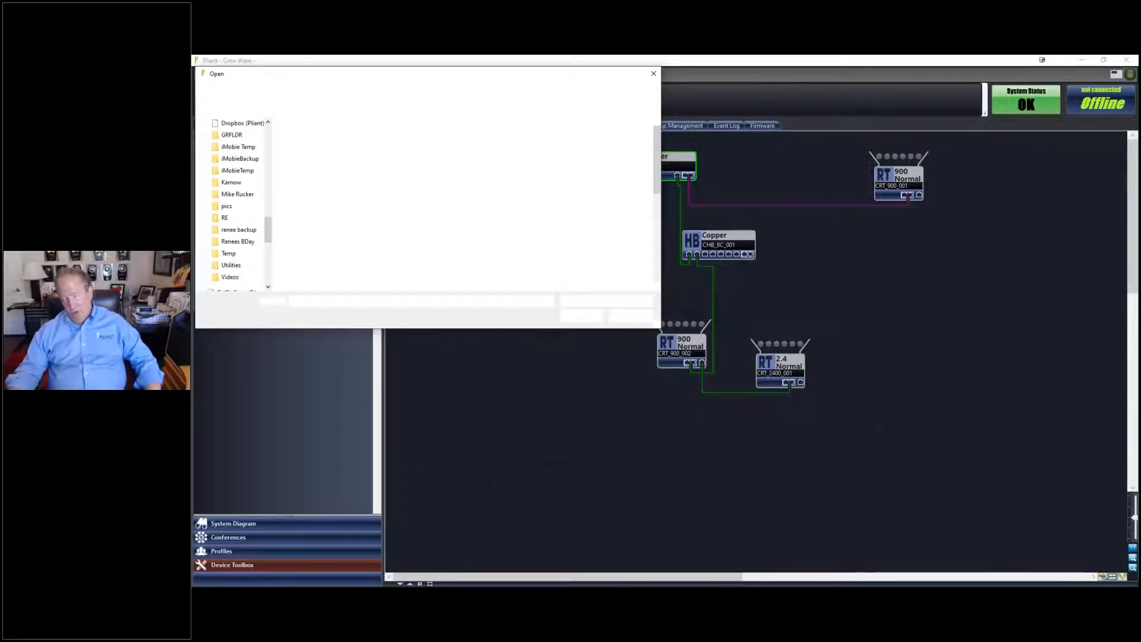
left_click(629, 316)
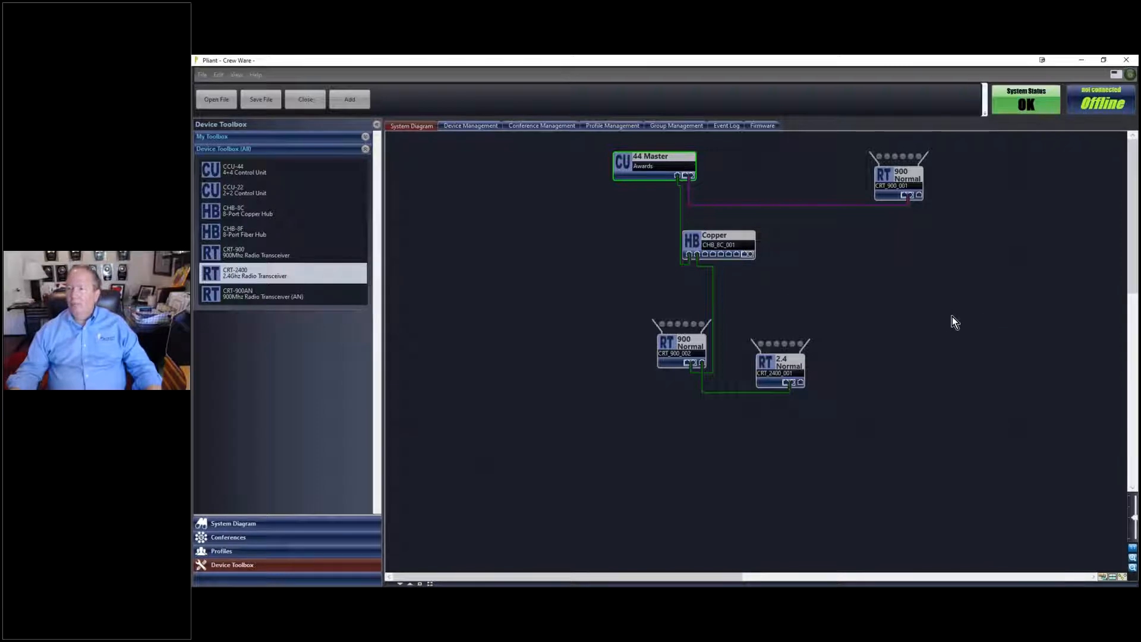
Open the copper hub's settings to examine its names and device details, and return to the system diagram.
mouse_move(733, 242)
double_click(729, 244)
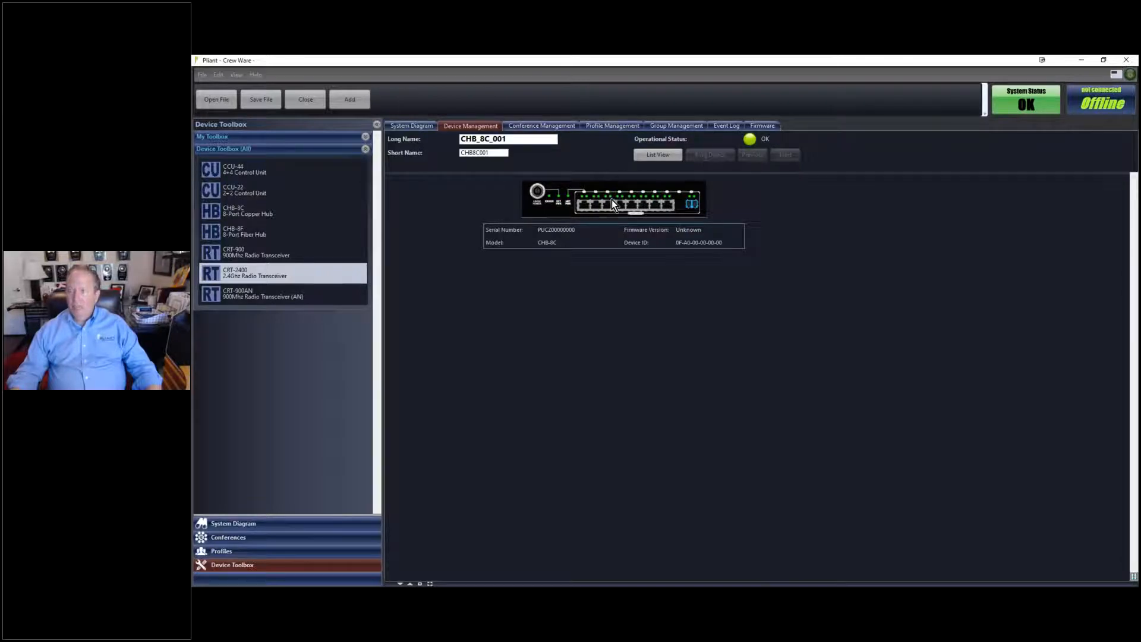
left_click(416, 127)
Open the lower 900 transceiver's settings and examine its radio band options, trying Low and declining the change.
mouse_move(689, 357)
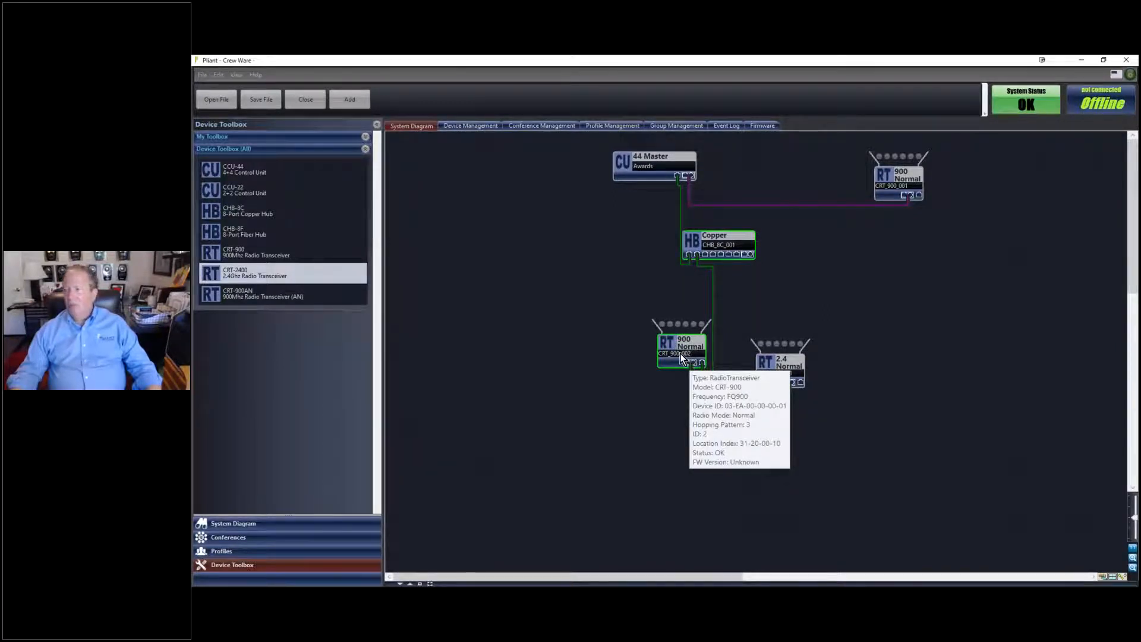
double_click(680, 356)
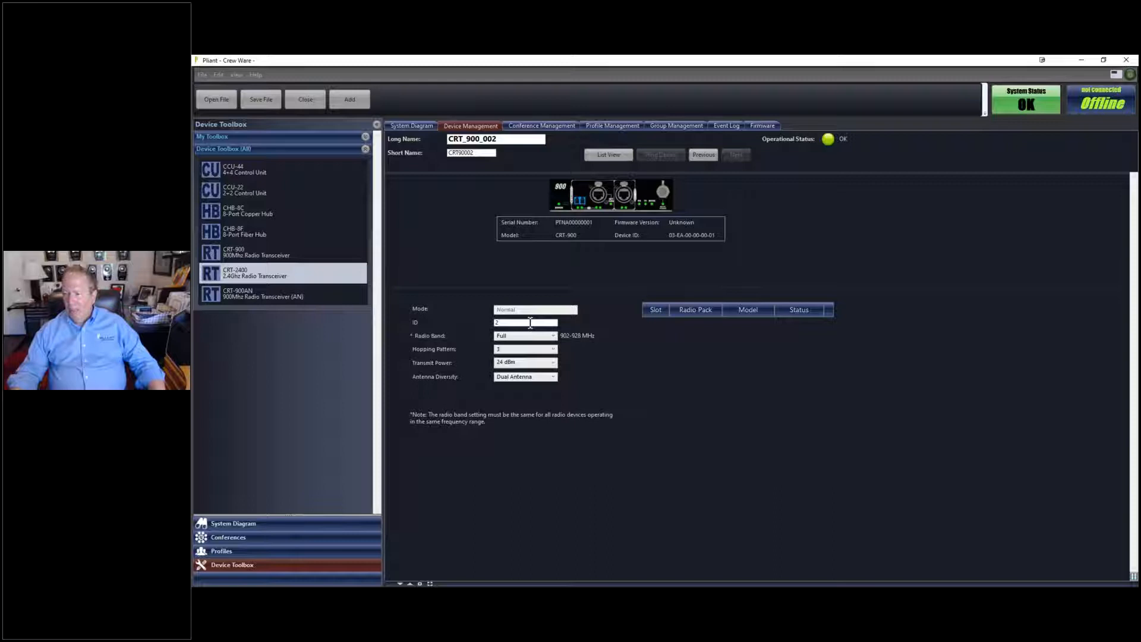
left_click(552, 337)
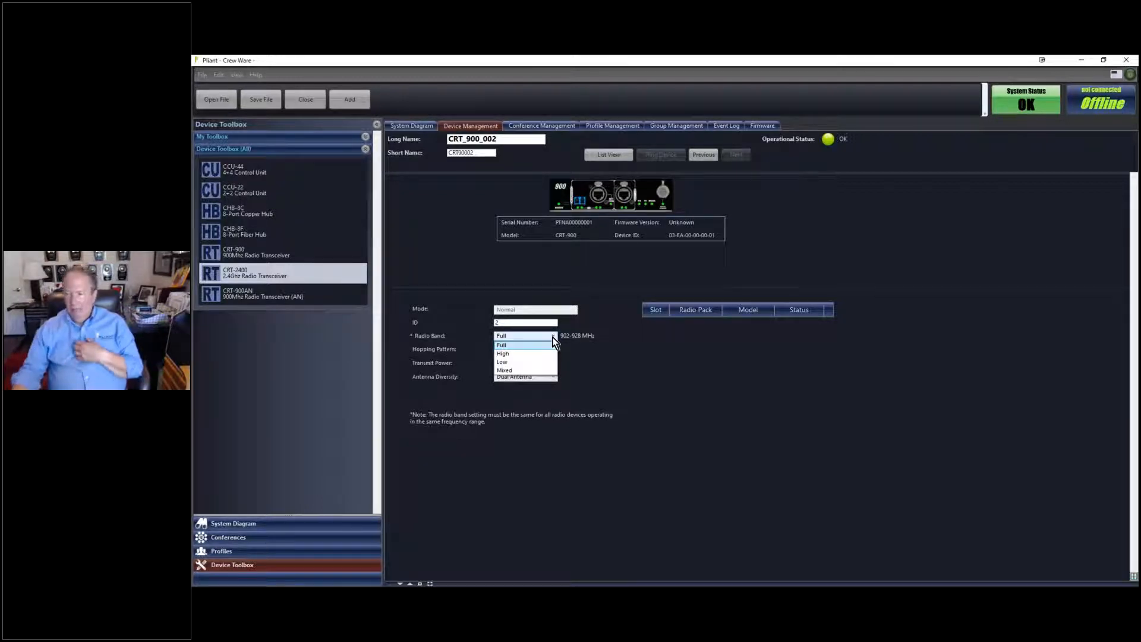
left_click(537, 365)
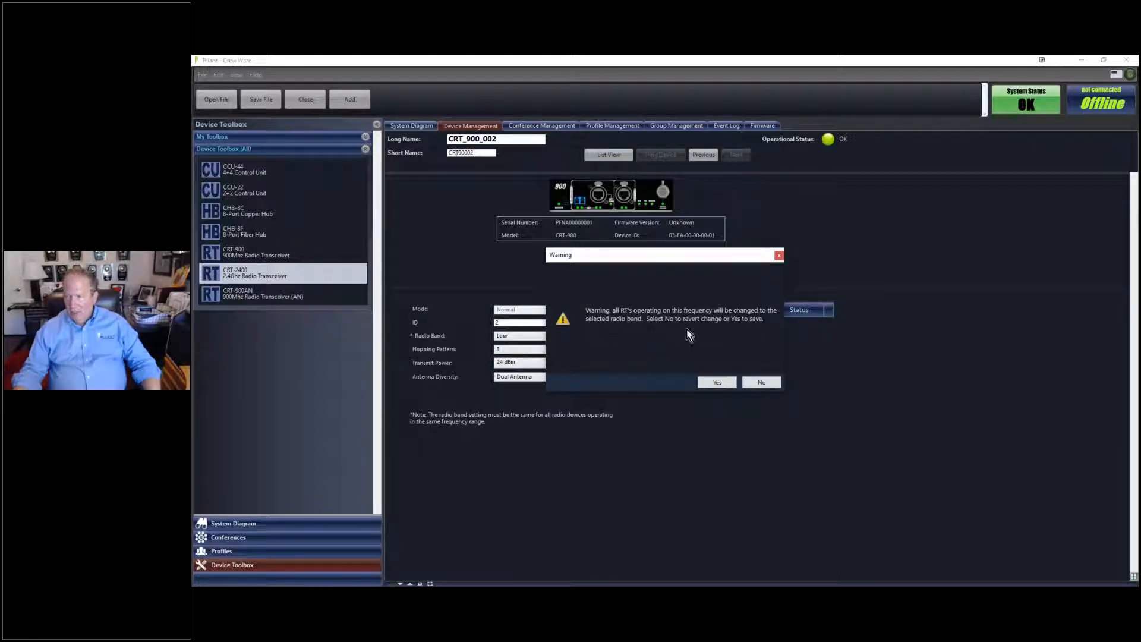
left_click(762, 383)
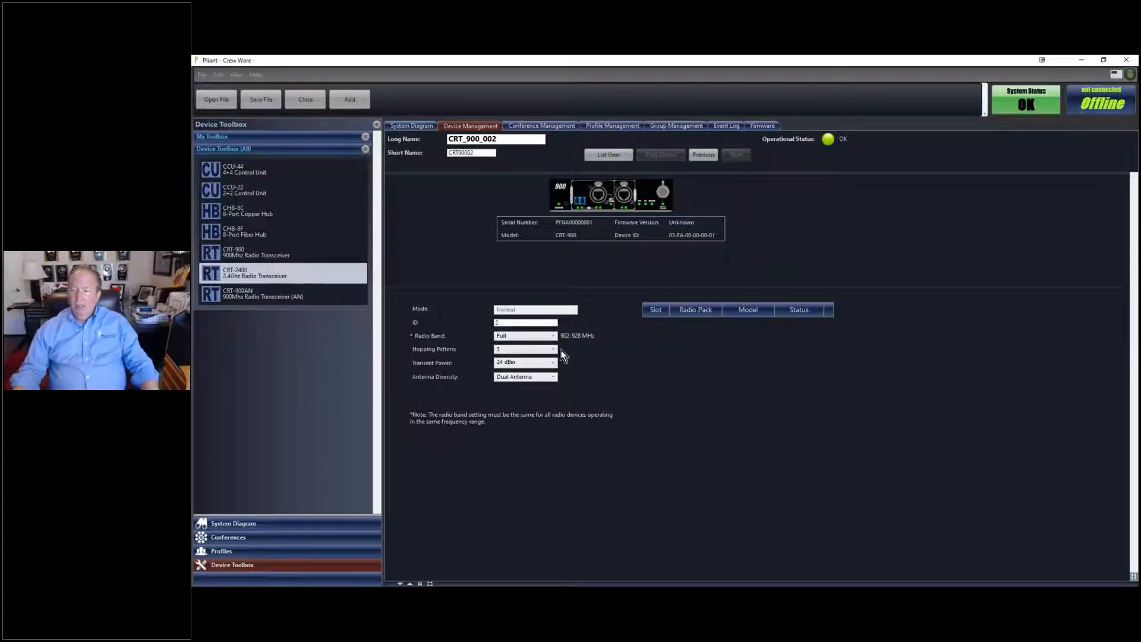
left_click(554, 337)
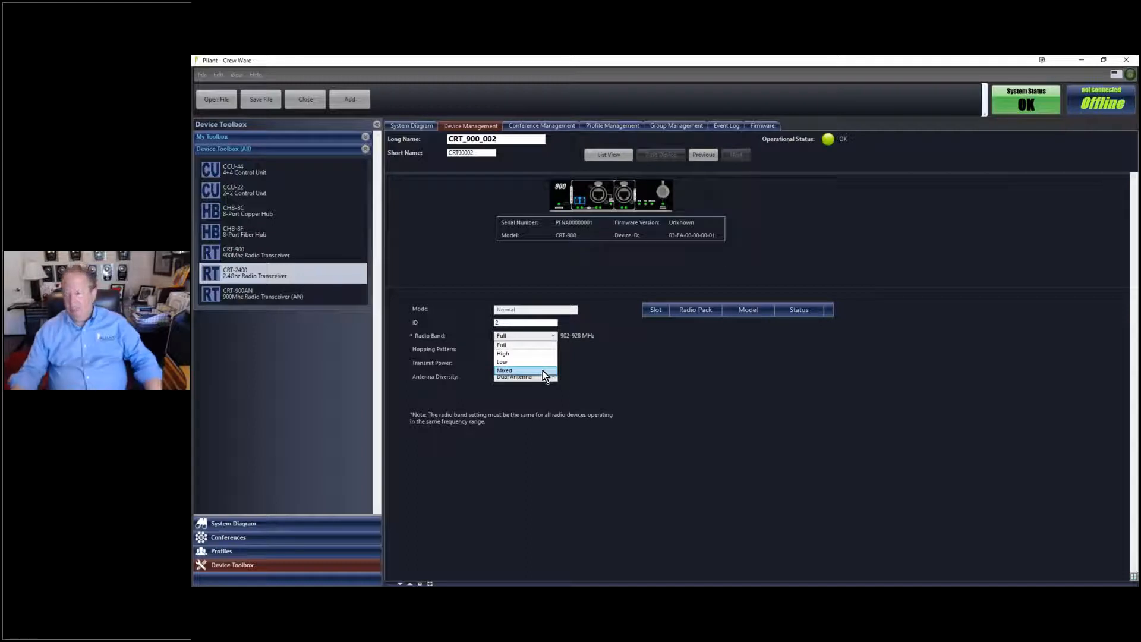
left_click(636, 354)
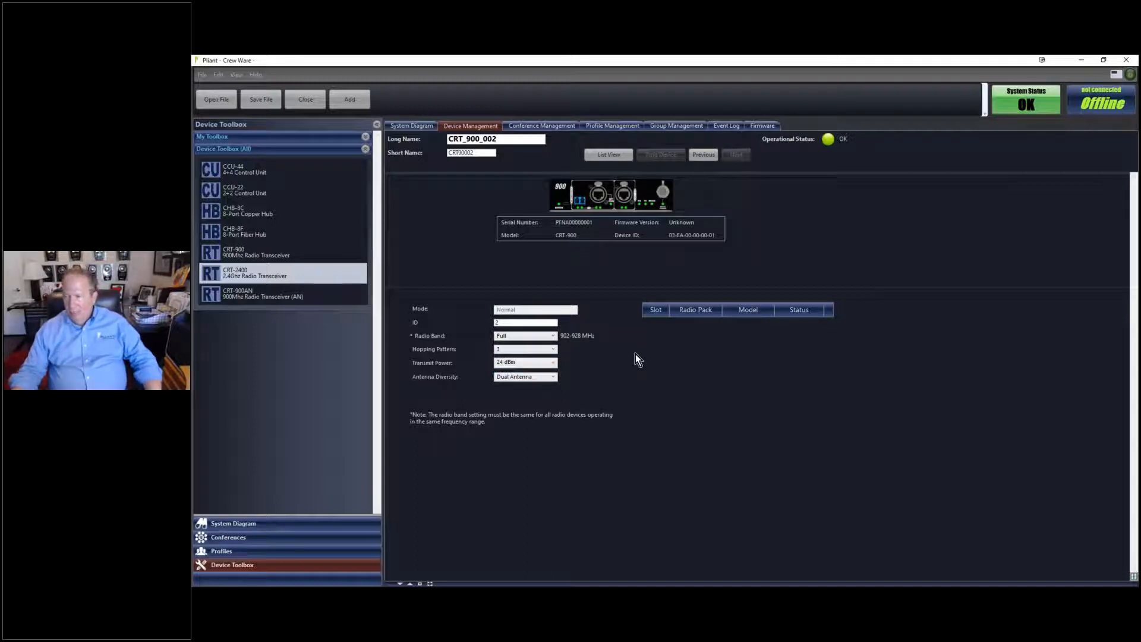
Examine the hopping pattern, transmit power and antenna diversity options of the lower 900 transceiver.
left_click(554, 351)
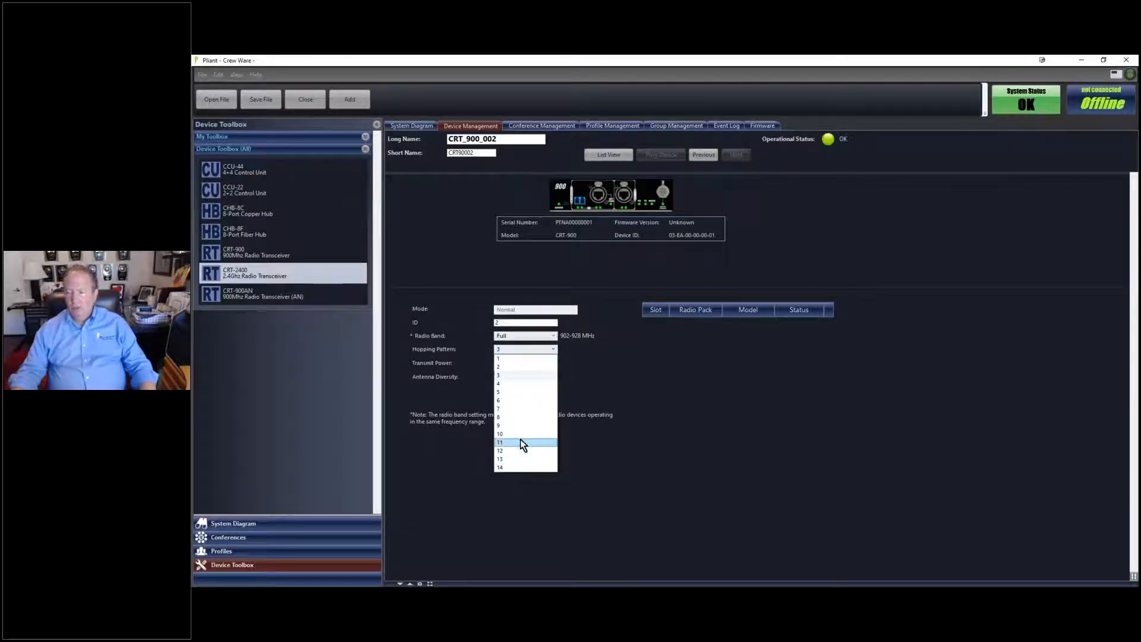
left_click(623, 367)
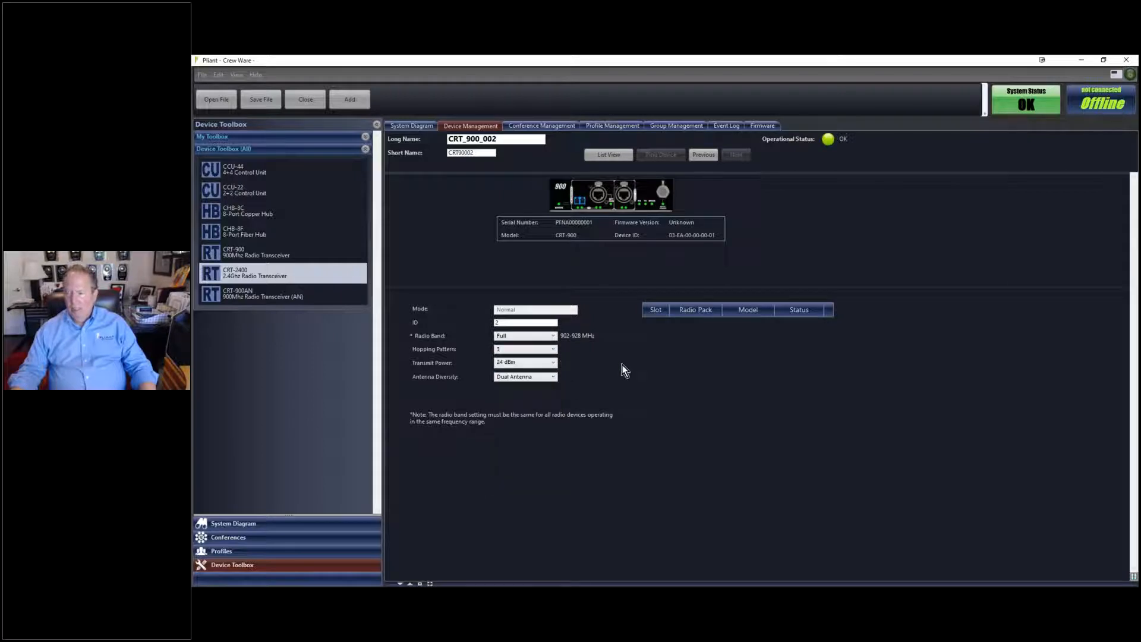
left_click(553, 364)
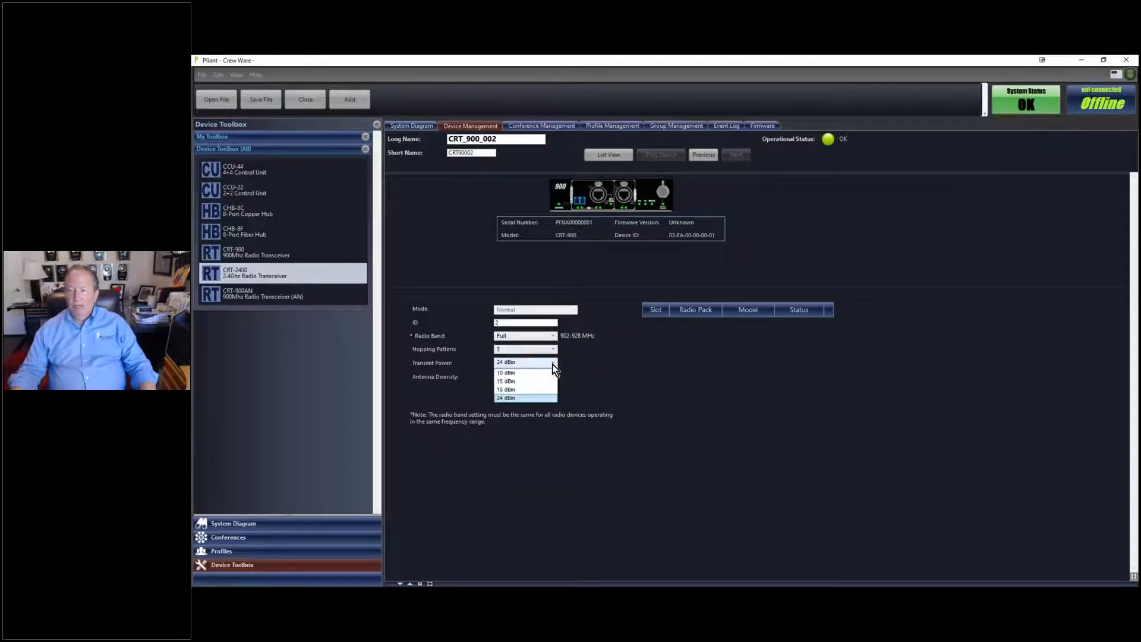
left_click(591, 361)
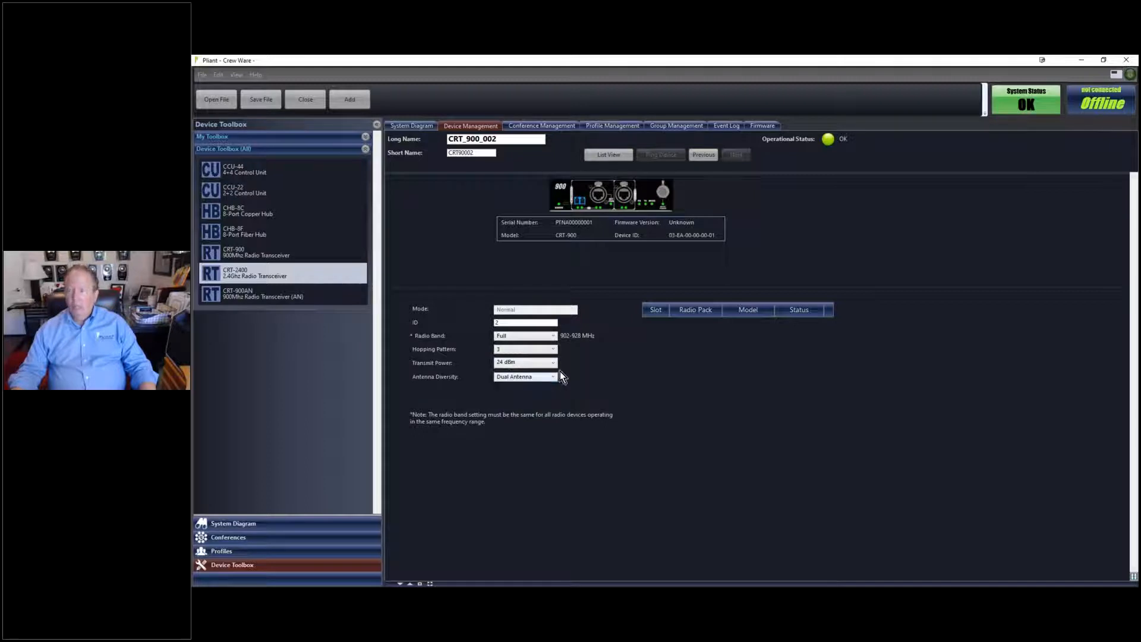
left_click(554, 377)
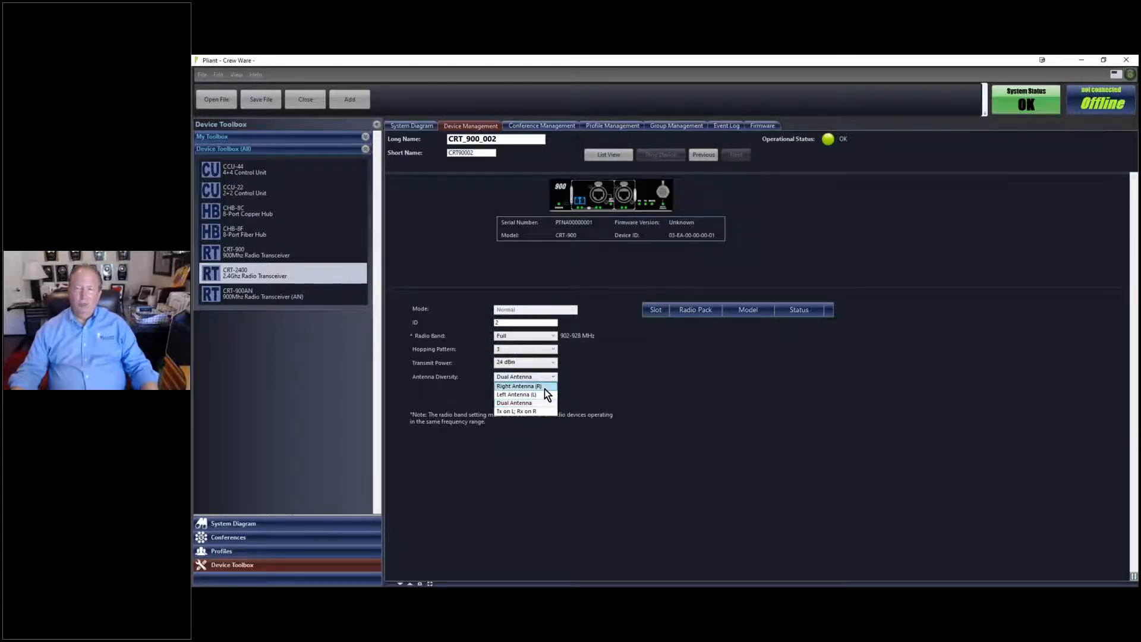
left_click(666, 375)
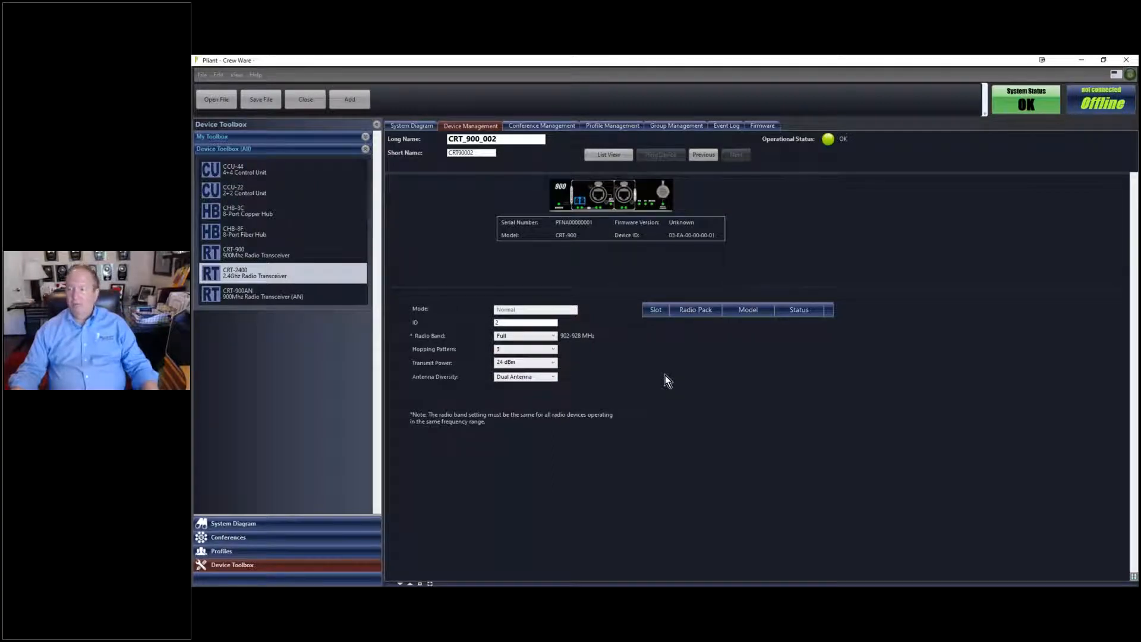
Open the 2.4 GHz transceiver's settings from the system diagram, examine its radio band and hopping pattern options, and return to the diagram.
left_click(415, 129)
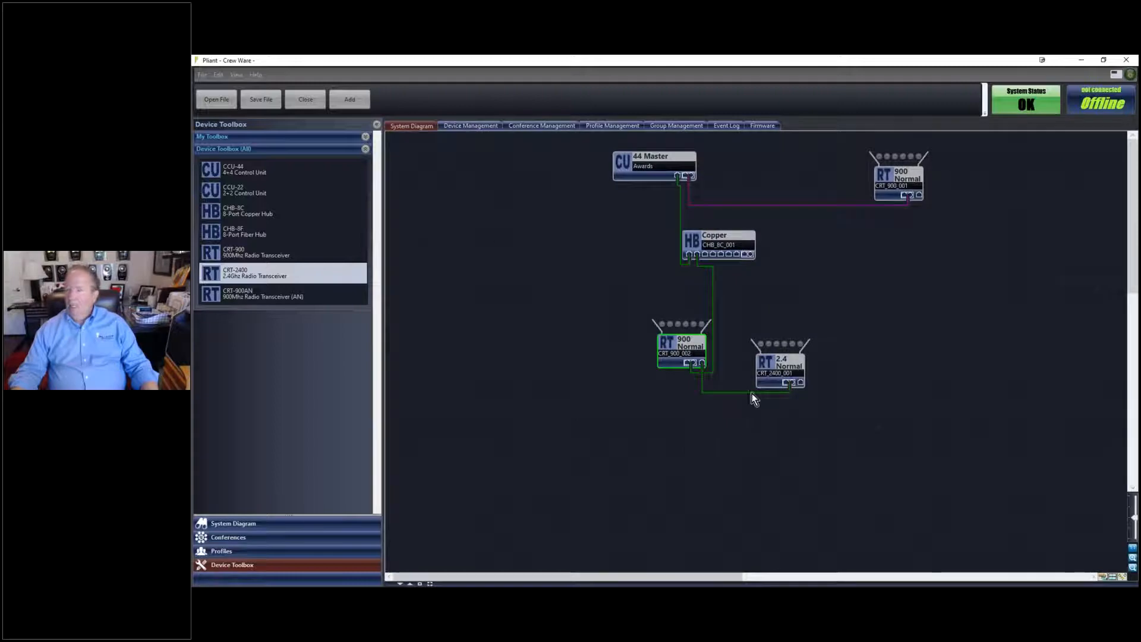
double_click(783, 373)
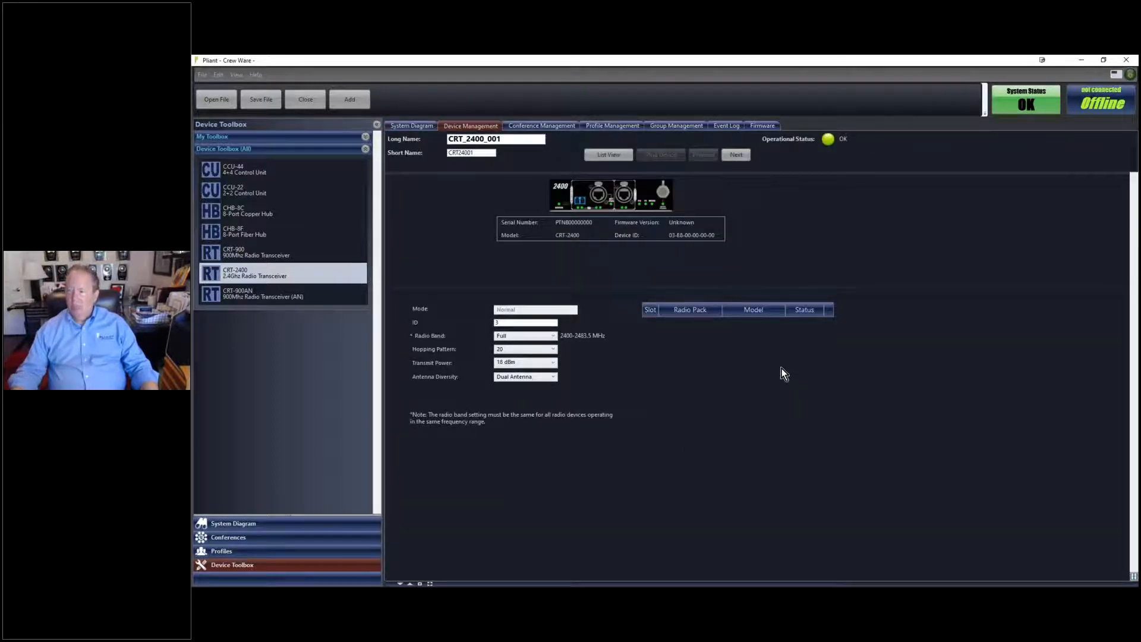
left_click(554, 337)
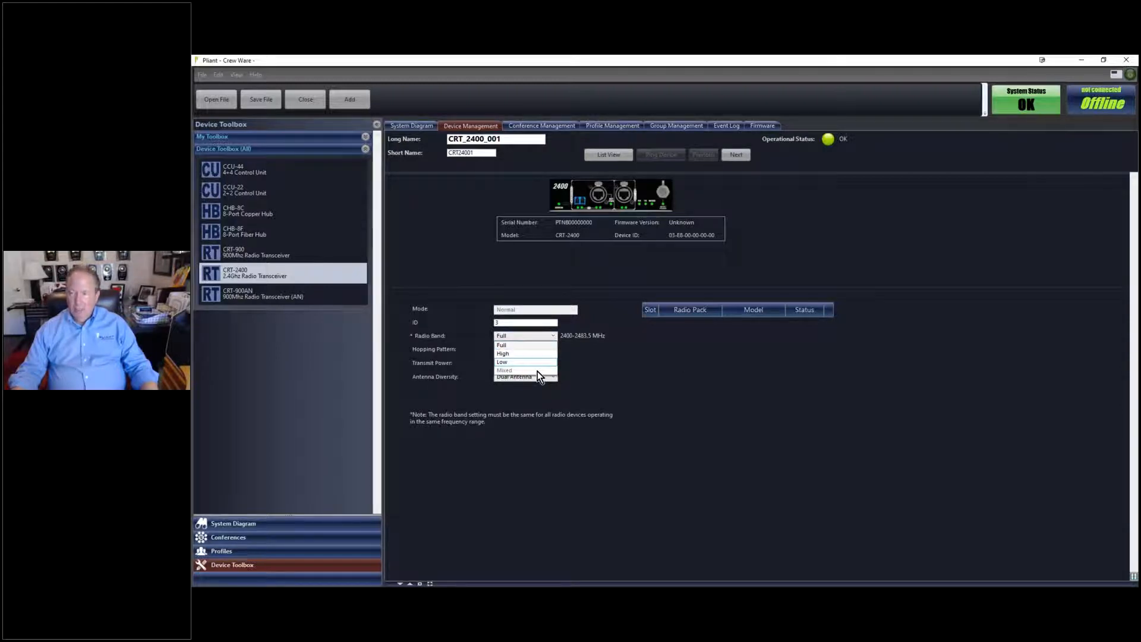
left_click(595, 362)
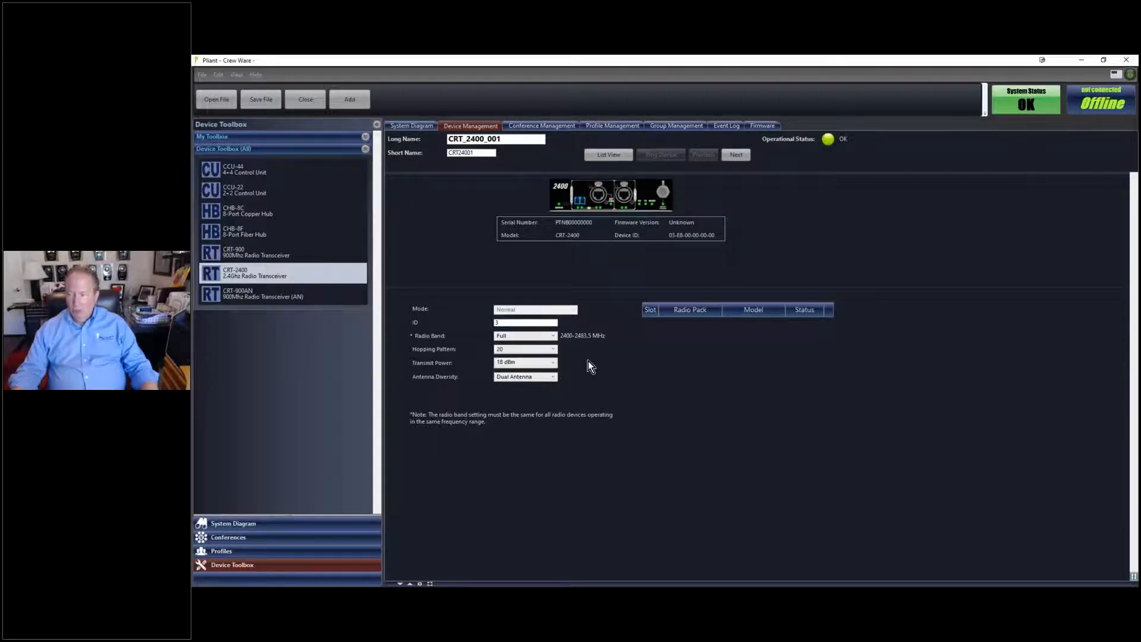
left_click(553, 349)
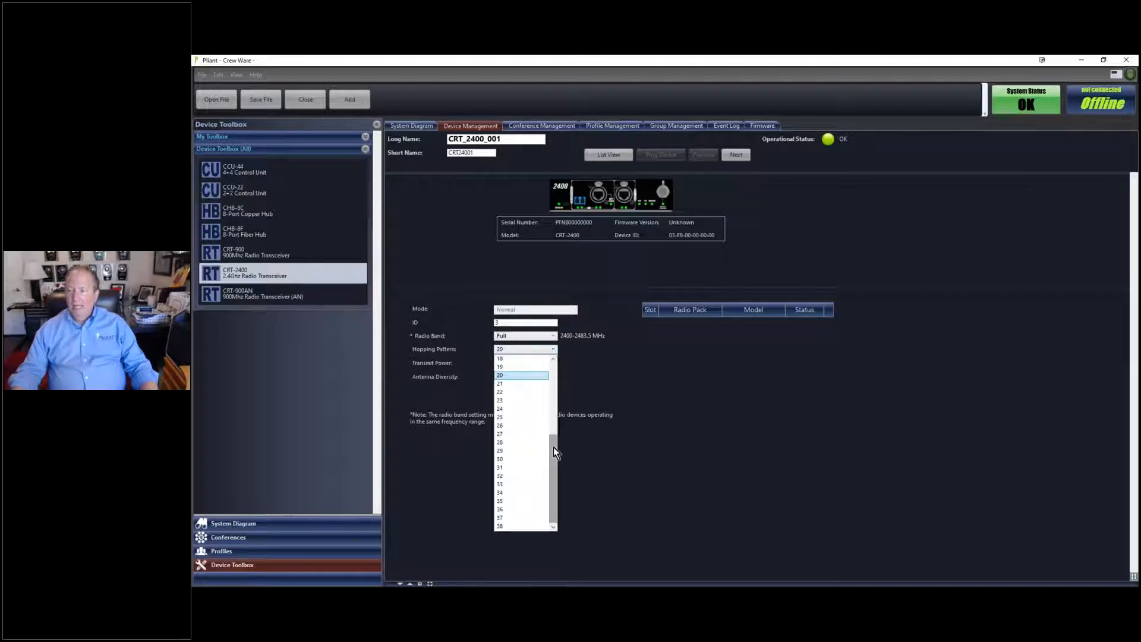
left_click(654, 389)
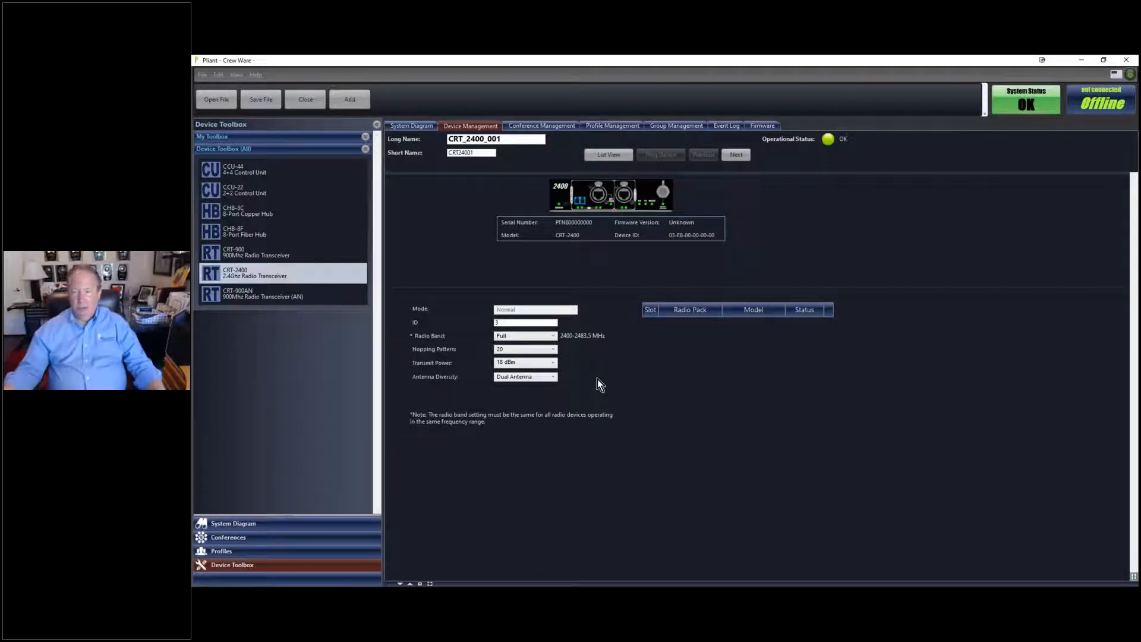
left_click(411, 126)
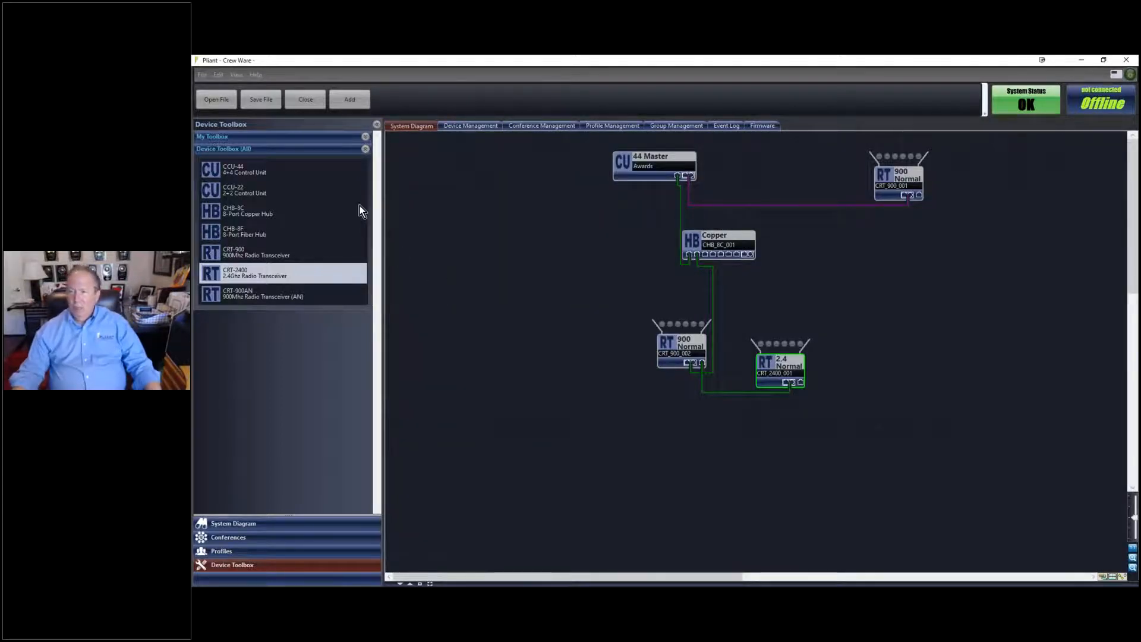
Close the current configuration and open the 1WEBDEMOA configuration file.
left_click(305, 100)
left_click(708, 382)
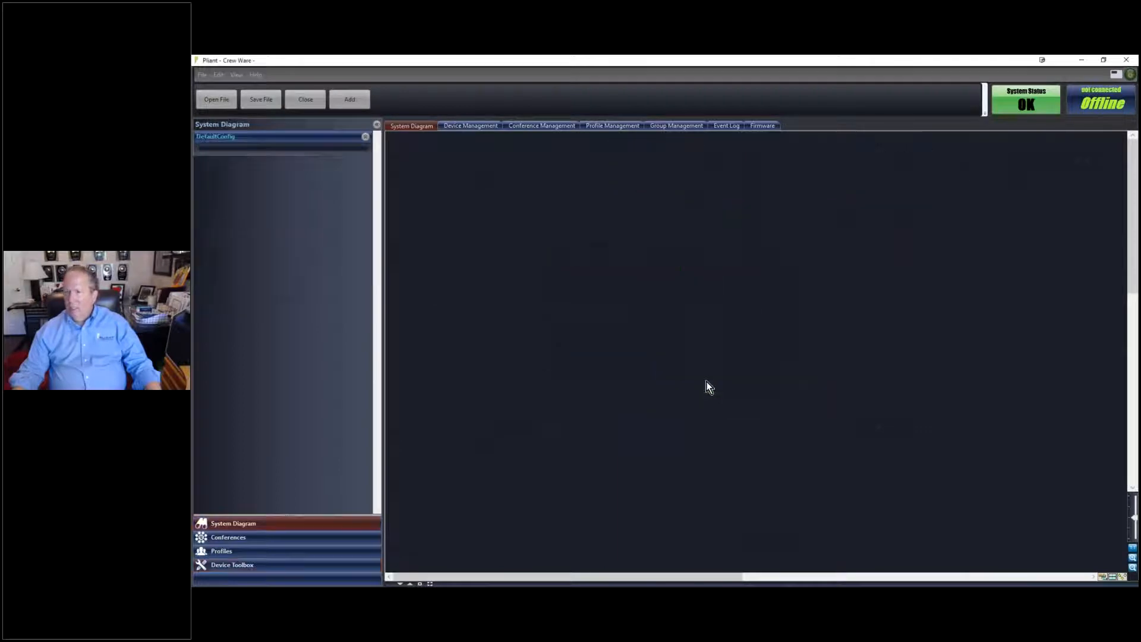
left_click(218, 103)
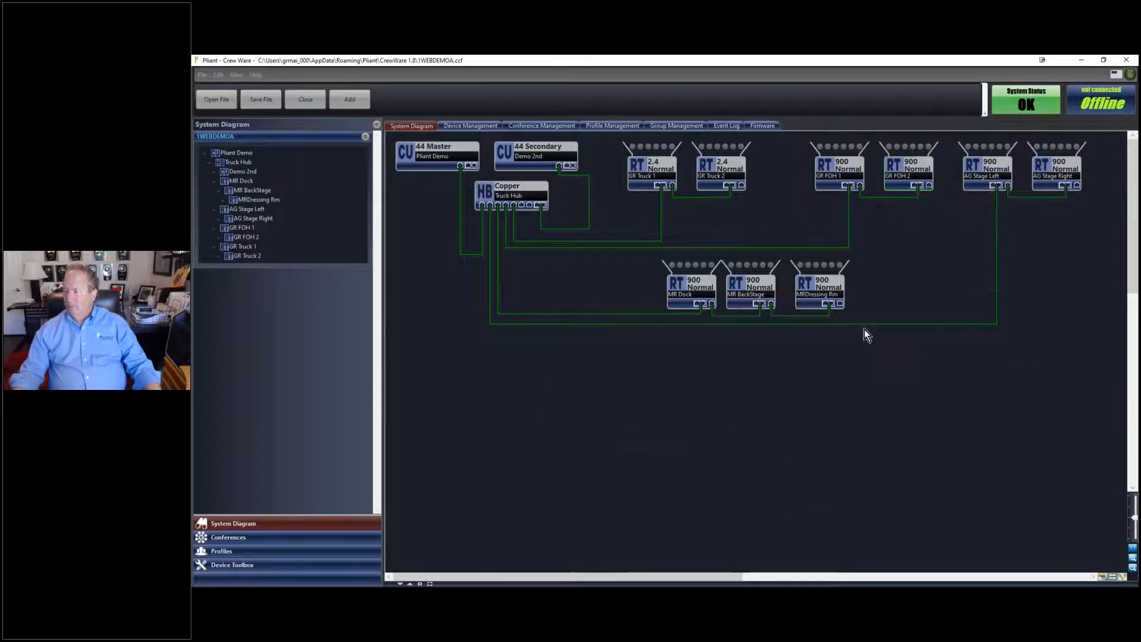
Examine the Pliant Demo master control unit's settings through to Nulling, and check GR Truck 1's radio pack details in the system diagram.
double_click(425, 160)
scroll(523, 398, "down", 1)
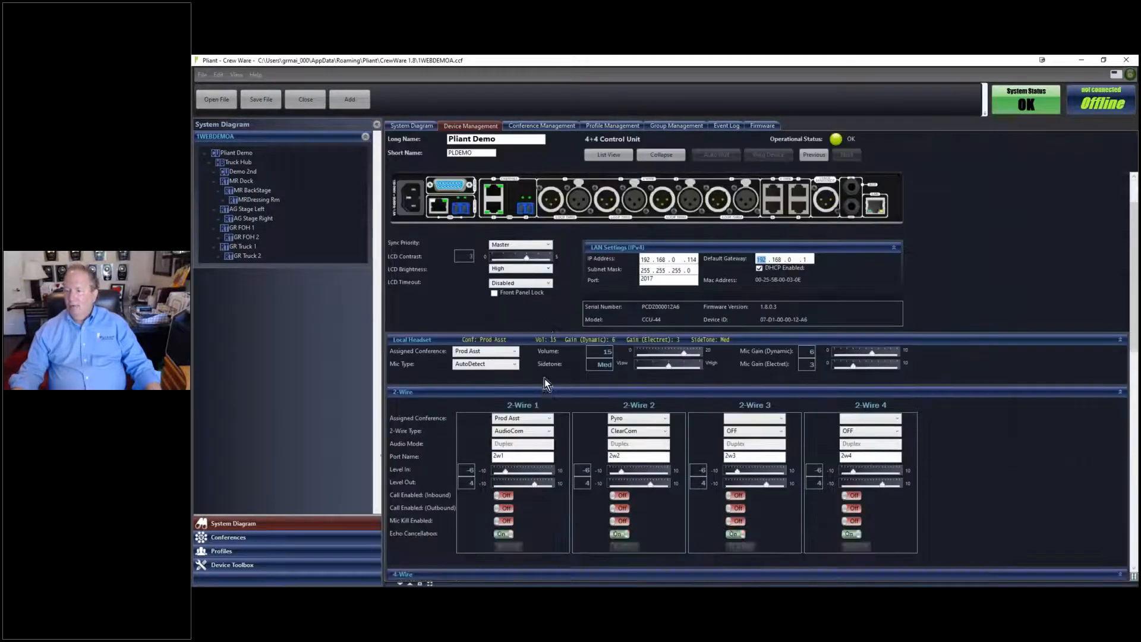
scroll(534, 395, "down", 1)
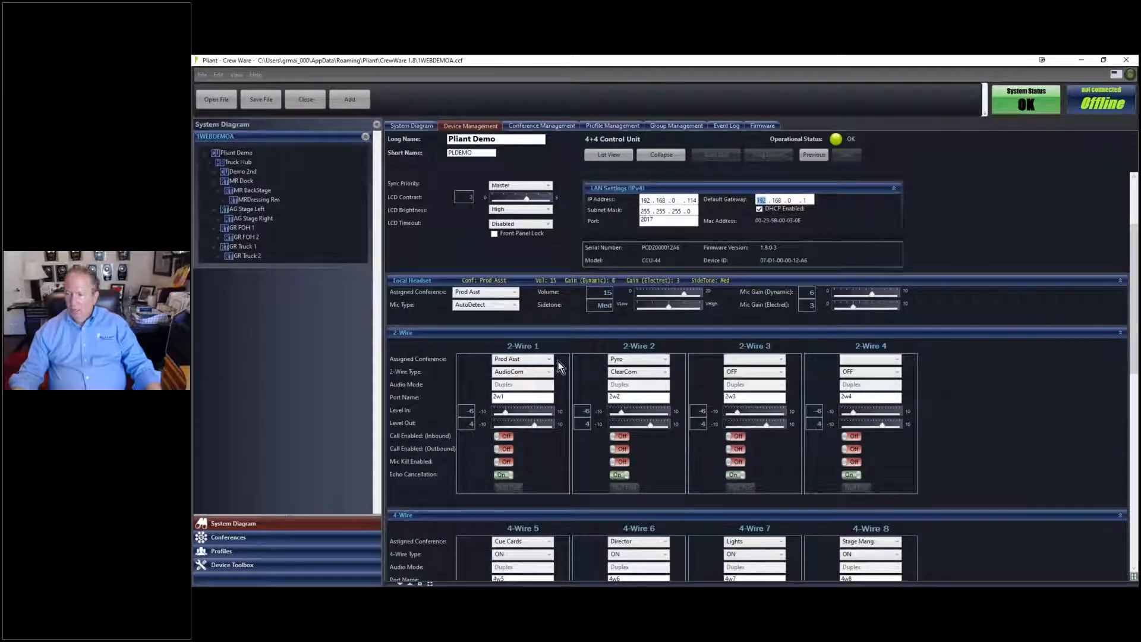
scroll(559, 430, "down", 8)
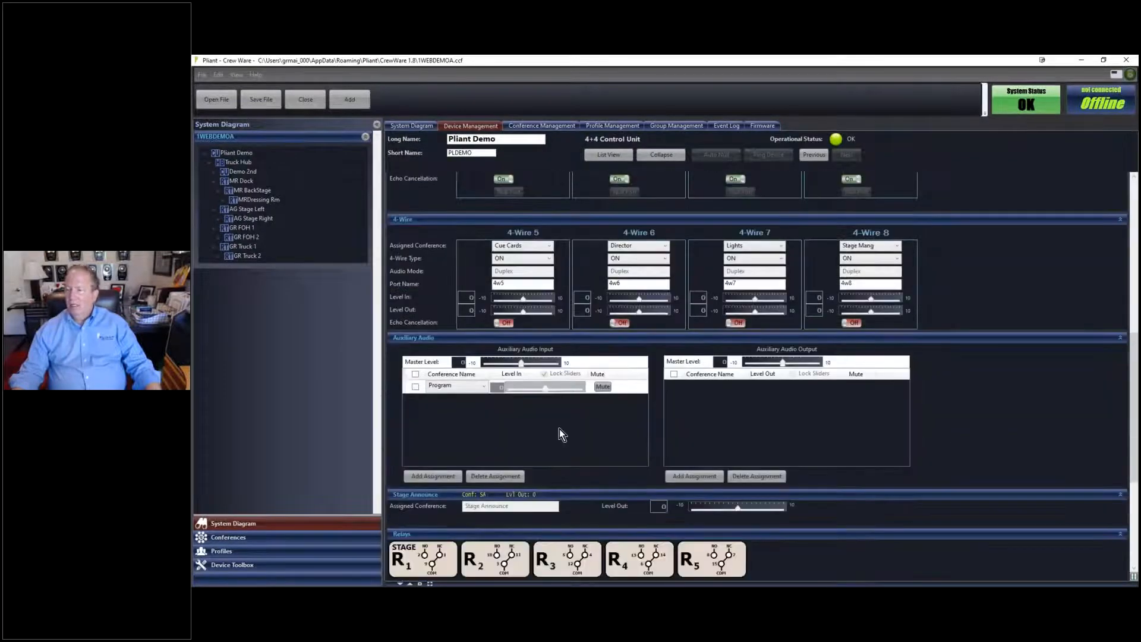
scroll(558, 429, "down", 1)
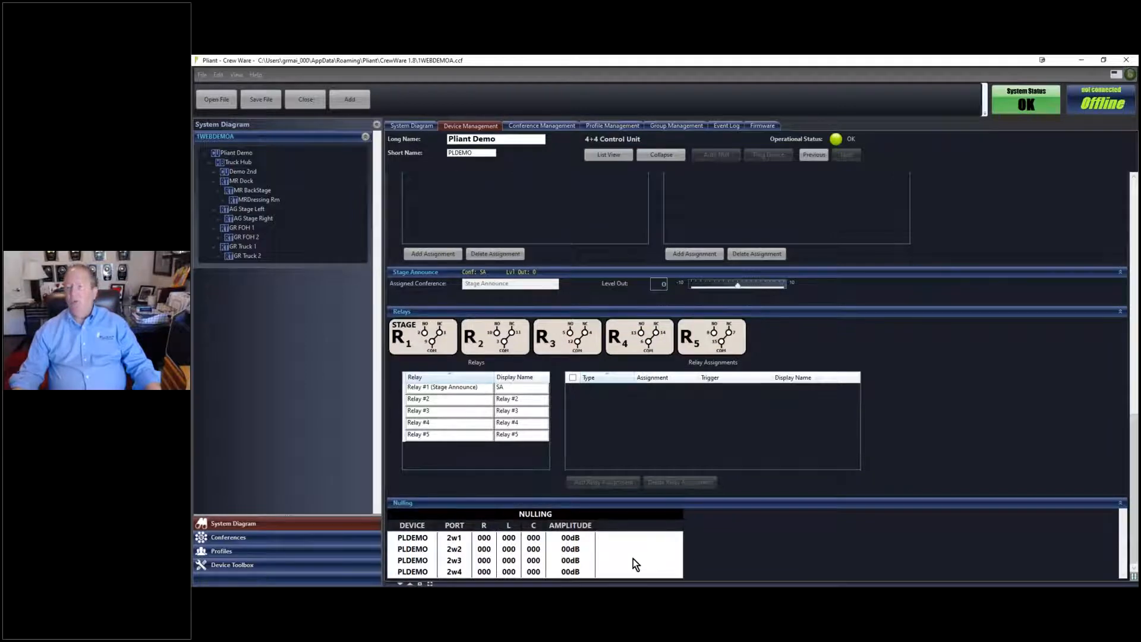
scroll(633, 559, "up", 10)
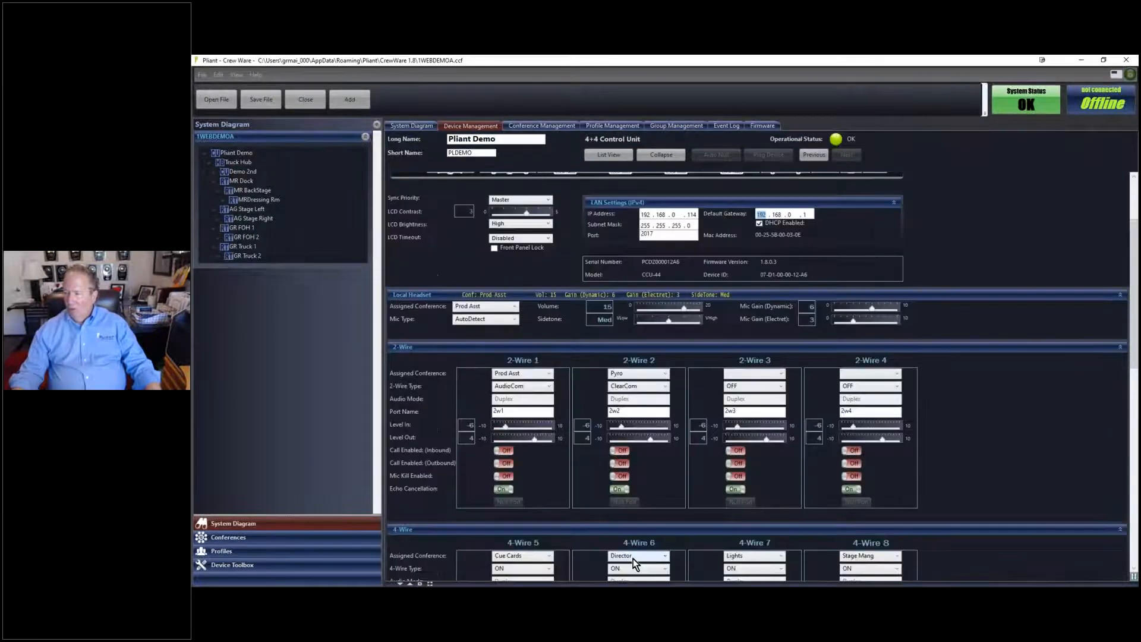
left_click(414, 127)
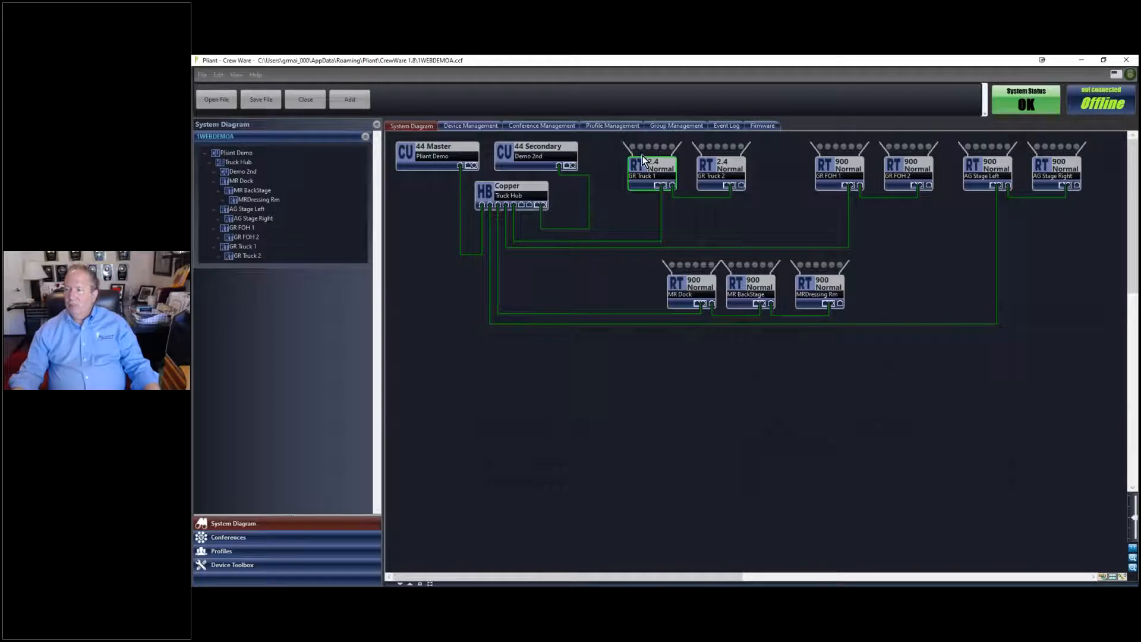
mouse_move(672, 149)
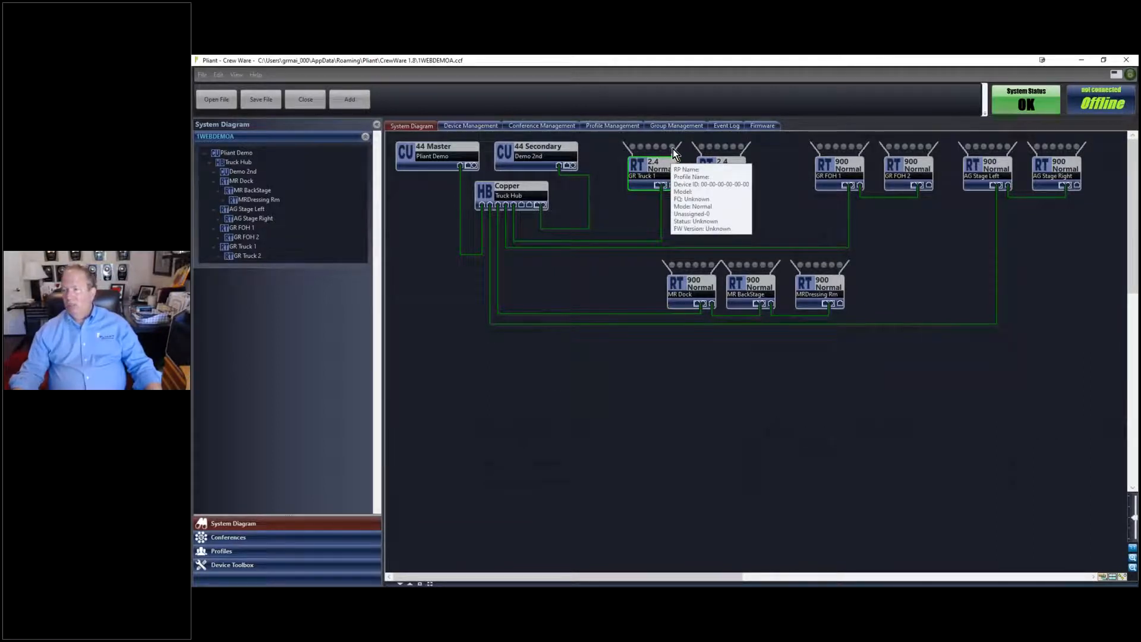
mouse_move(688, 174)
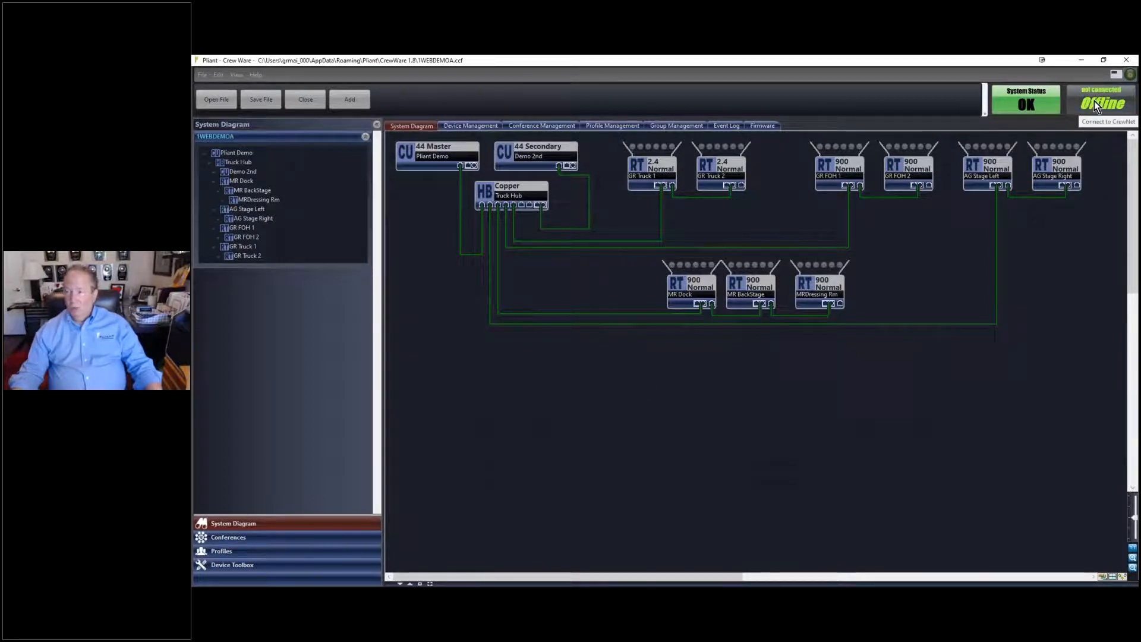
Close the open configuration and connect live to the device at 192.168.0.114.
left_click(315, 100)
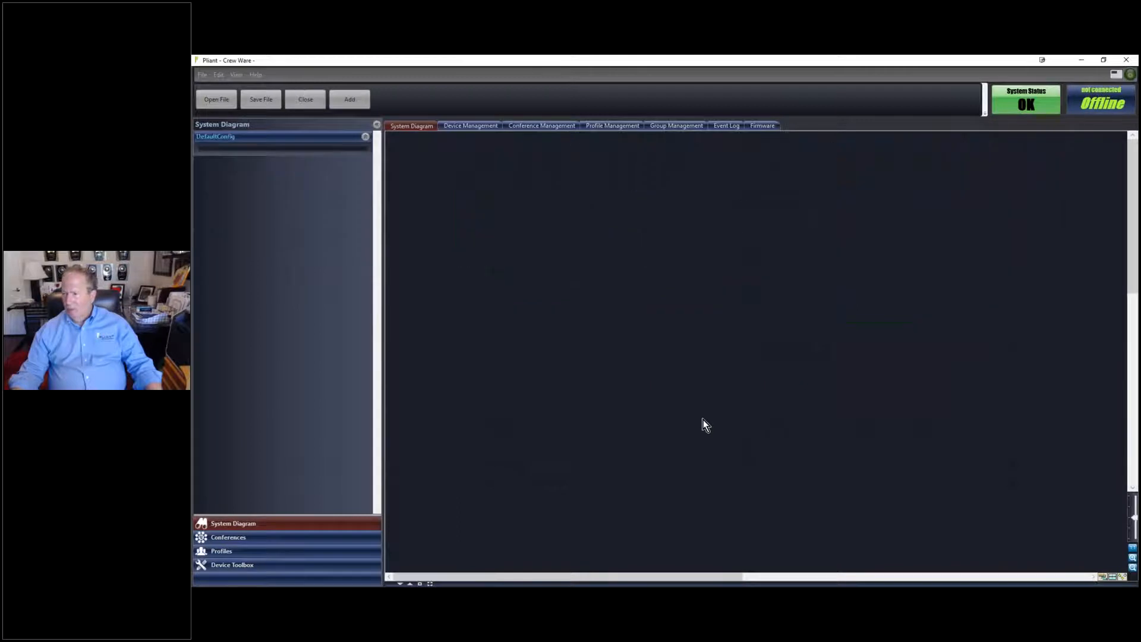
left_click(1092, 105)
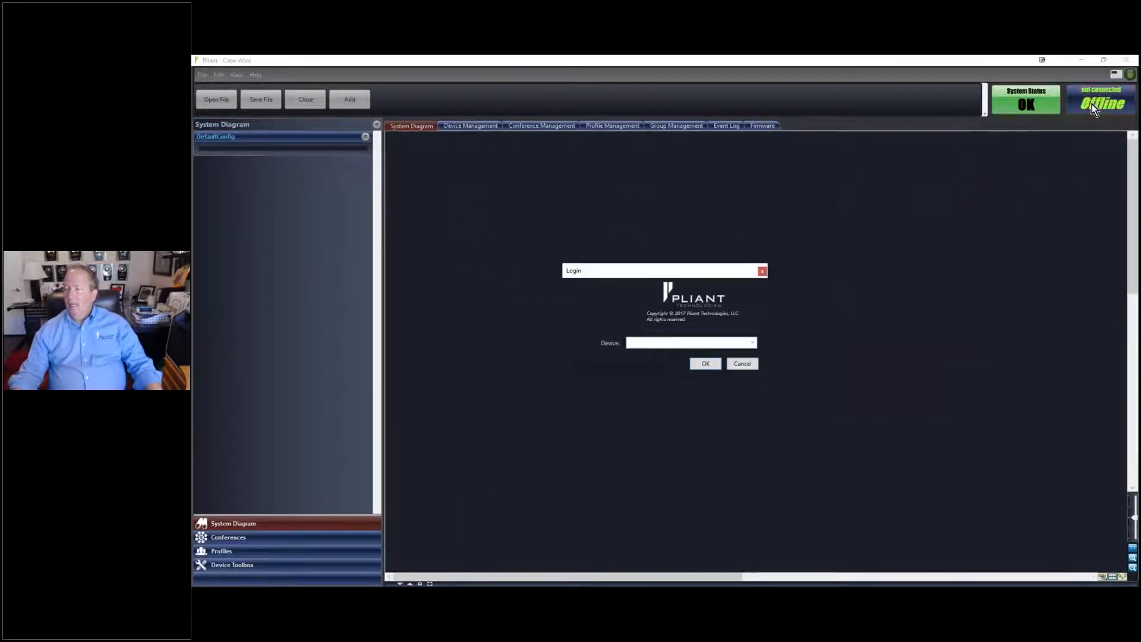
left_click(753, 343)
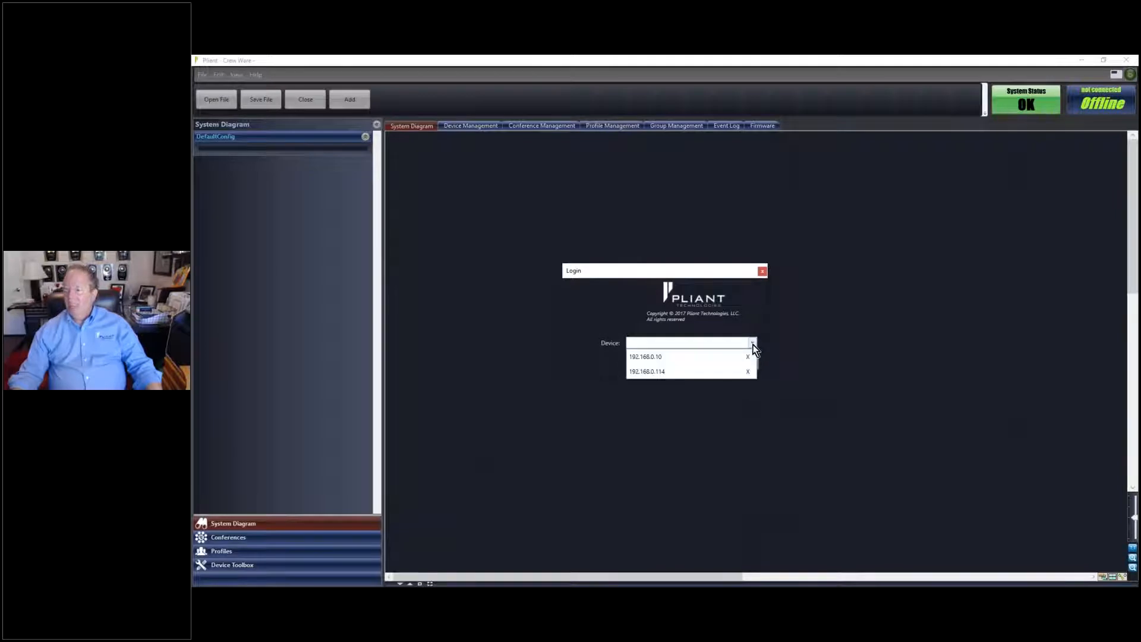
left_click(715, 372)
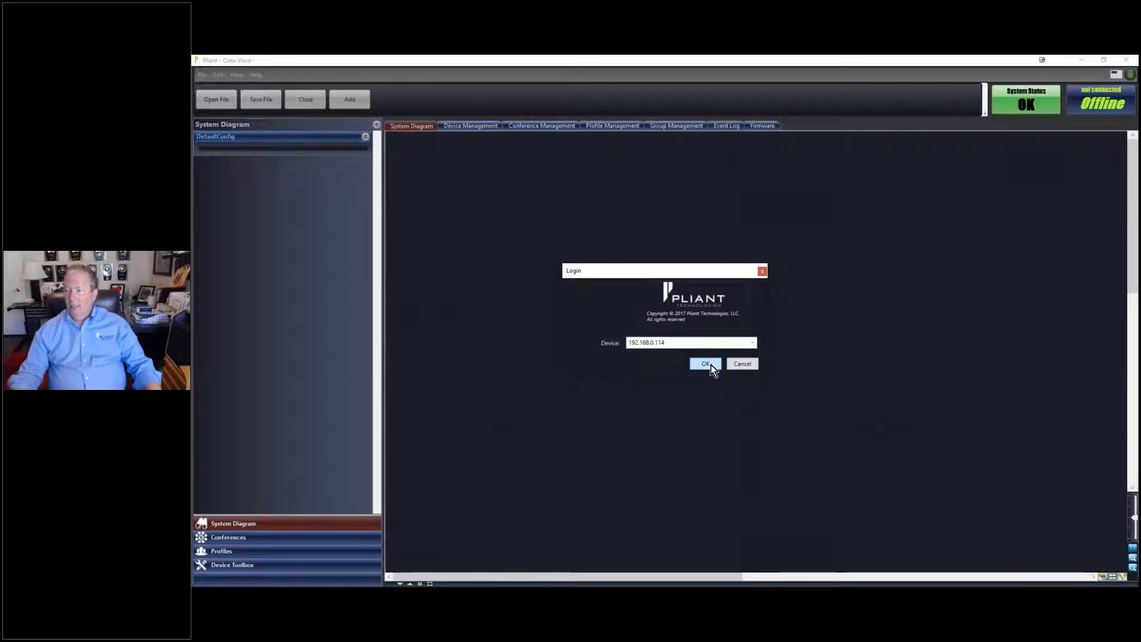
left_click(711, 365)
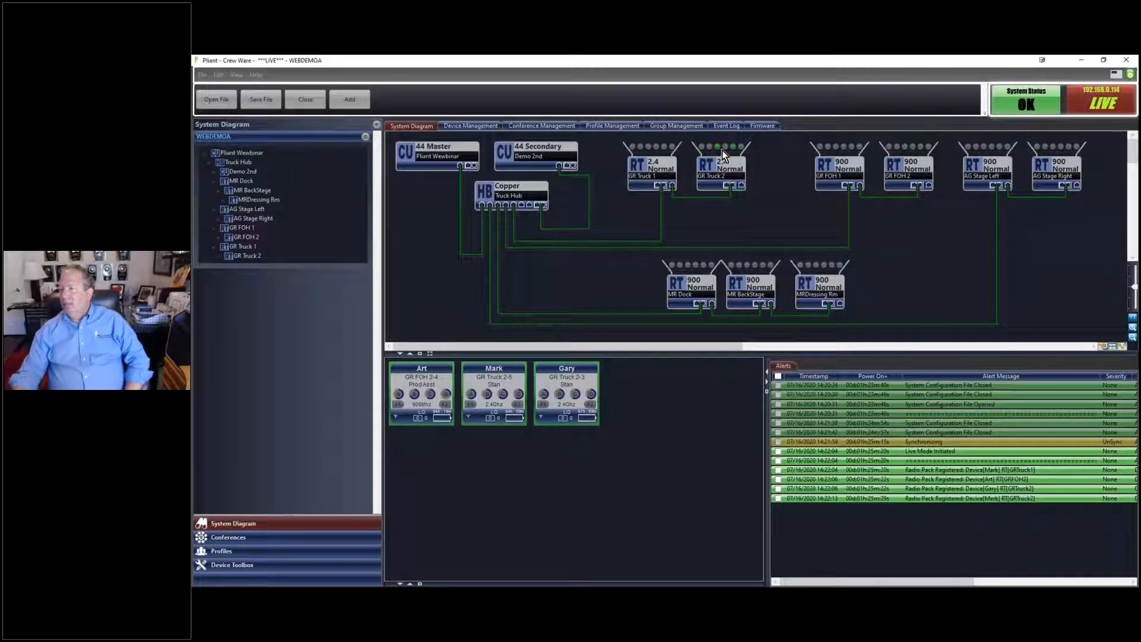
View the details of the missing-device alert for MR Dock, and clear the event log screen.
mouse_move(917, 148)
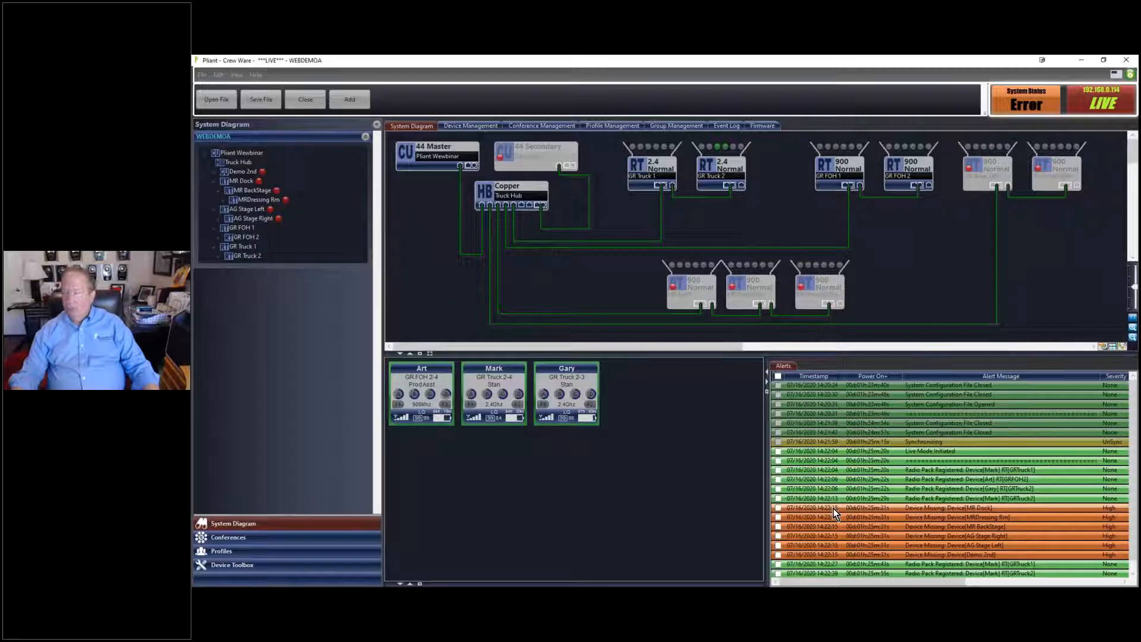
double_click(833, 509)
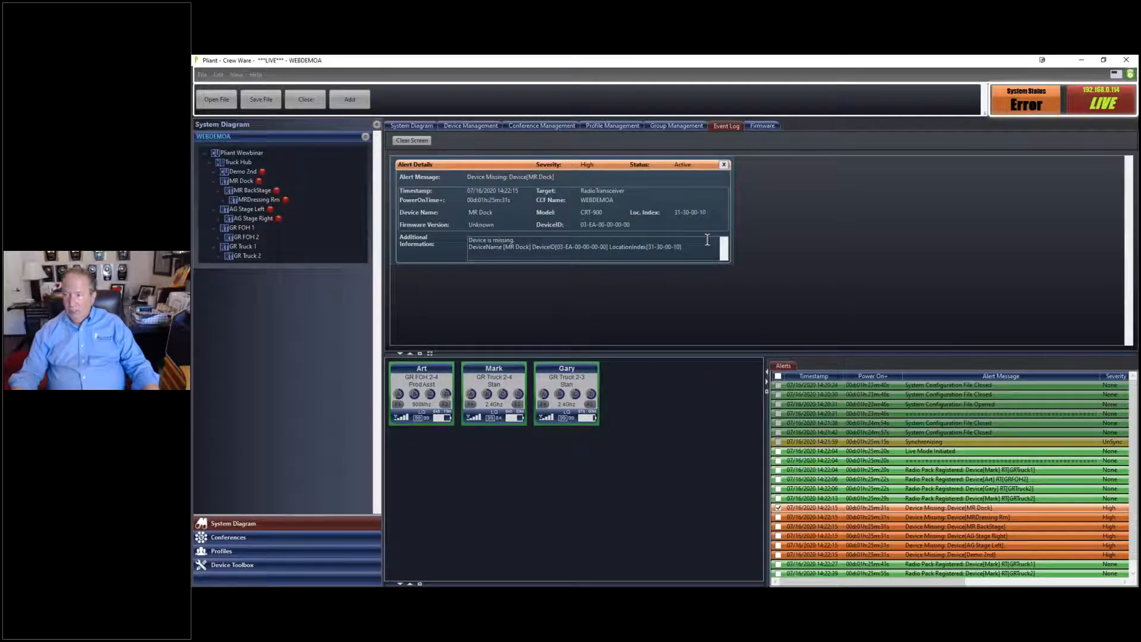
left_click(412, 141)
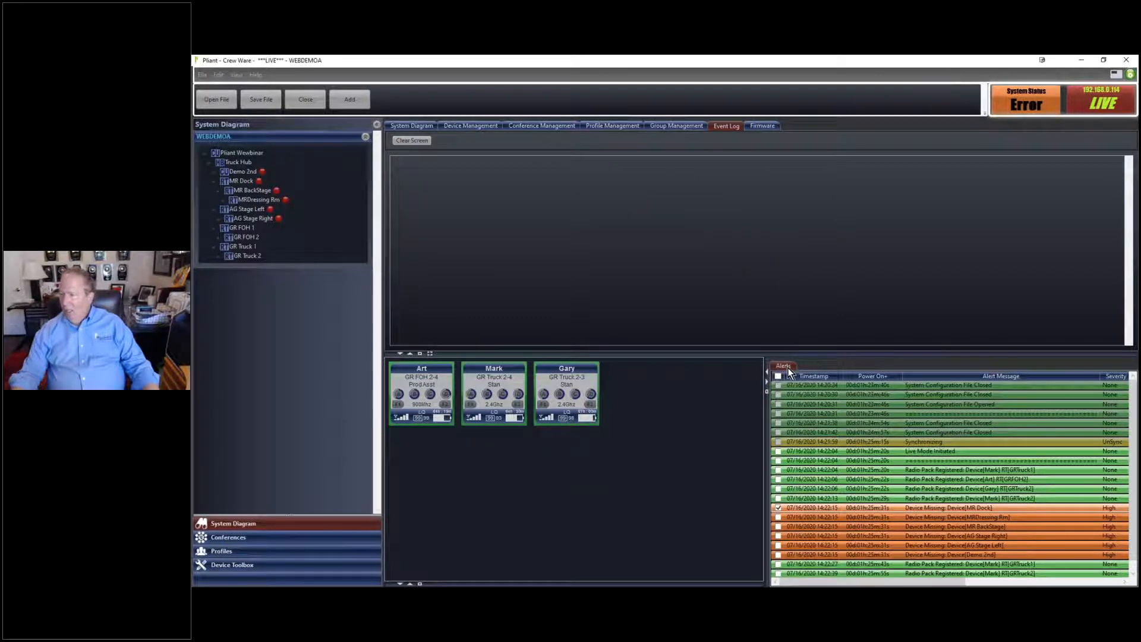
Clear all event log entries from the alerts list.
left_click(222, 76)
mouse_move(231, 80)
mouse_move(287, 94)
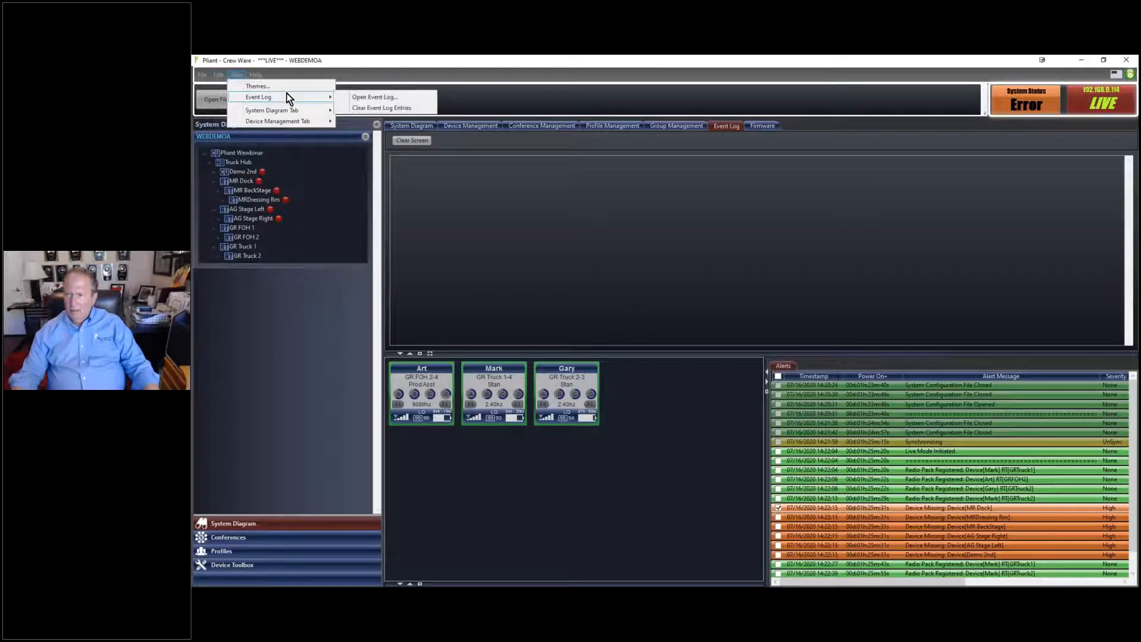
left_click(354, 109)
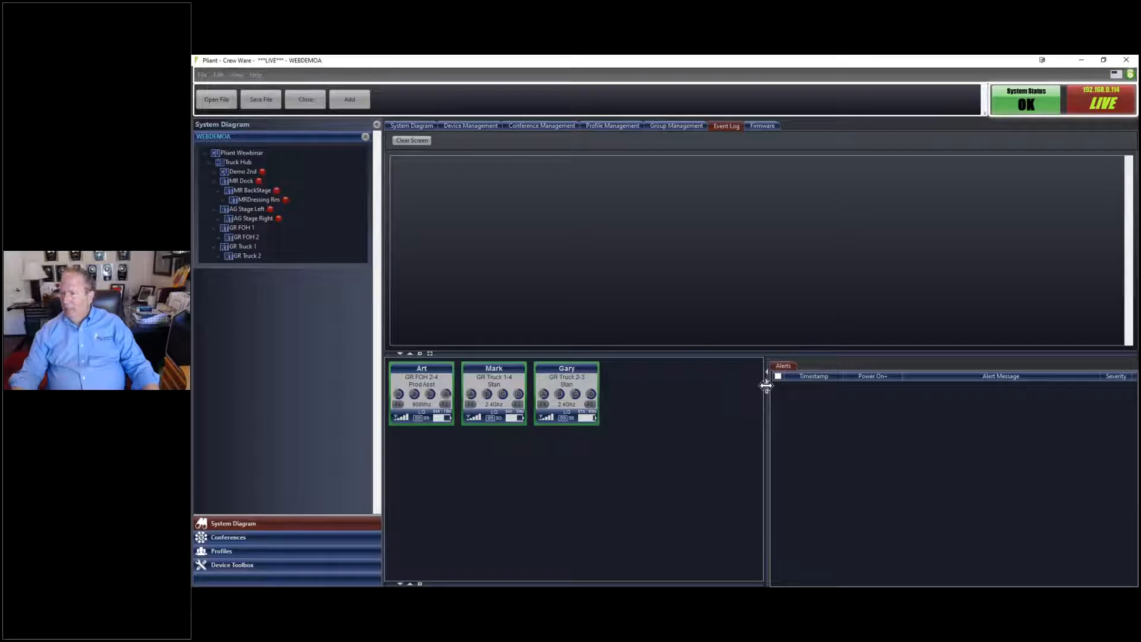
Hide the alerts pane, return to the system diagram, and shrink the radio pack pane to a single row beneath the diagram.
left_click(767, 383)
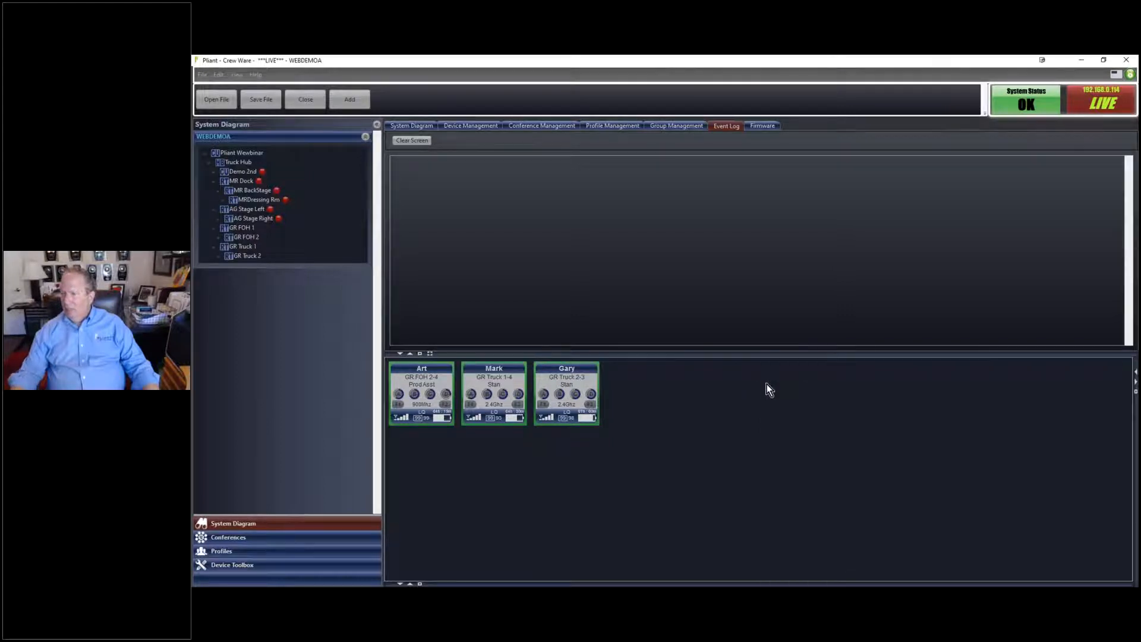
left_click_drag(774, 354, 779, 488)
left_click(415, 130)
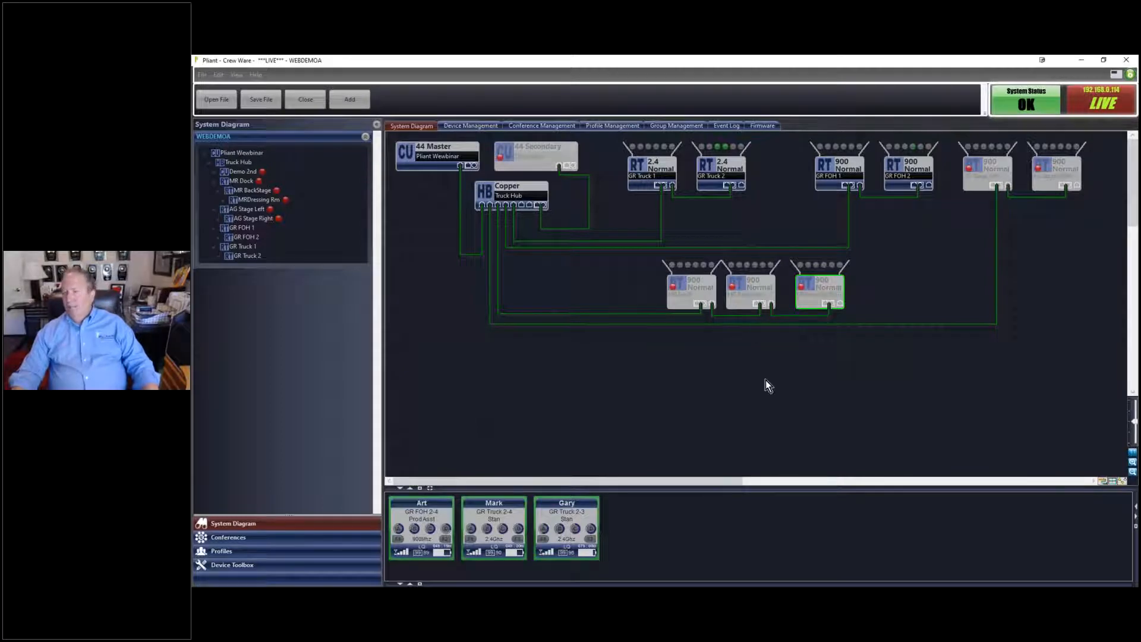
left_click_drag(728, 489, 716, 164)
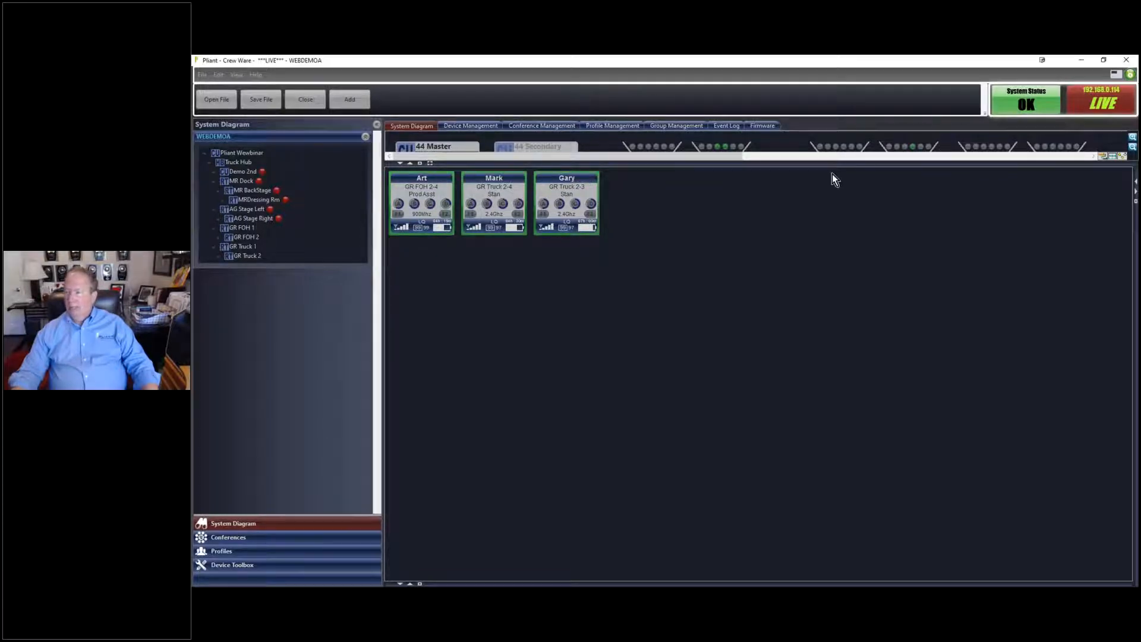
left_click_drag(810, 166, 797, 523)
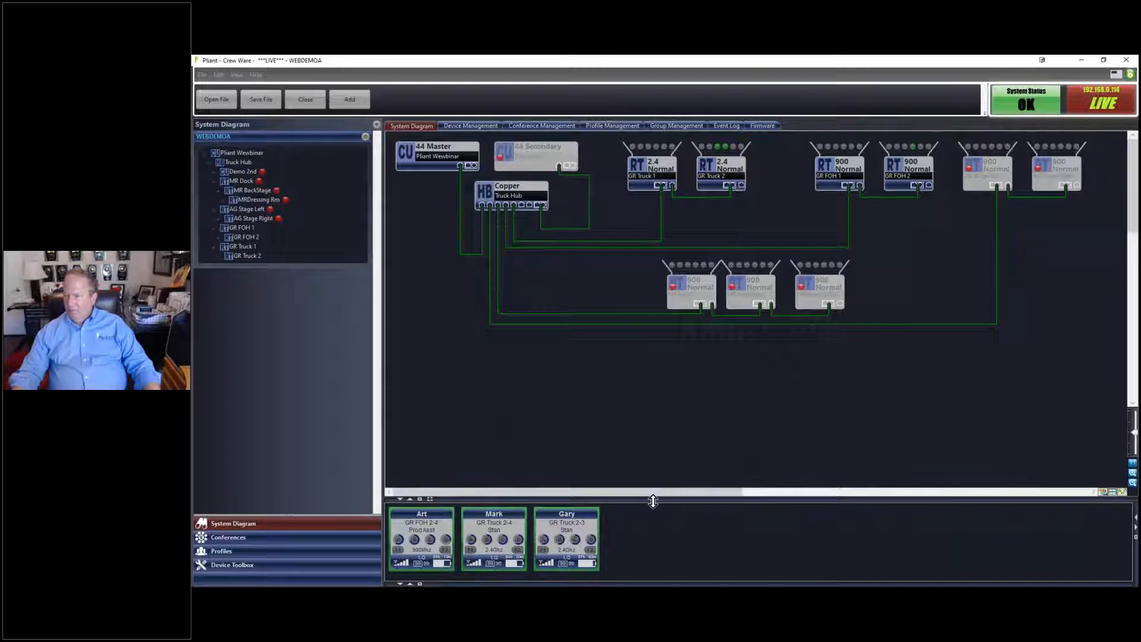
left_click_drag(654, 501, 655, 477)
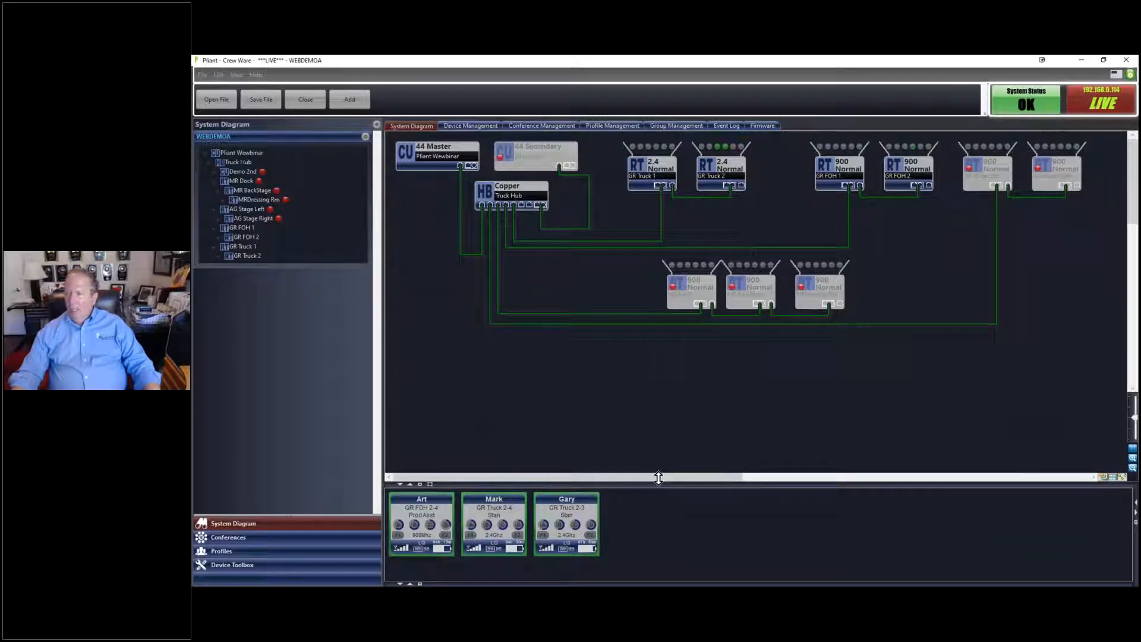
Open the 44 Master control unit's device page and review its LAN, local headset, 2-wire and 4-wire settings.
double_click(431, 159)
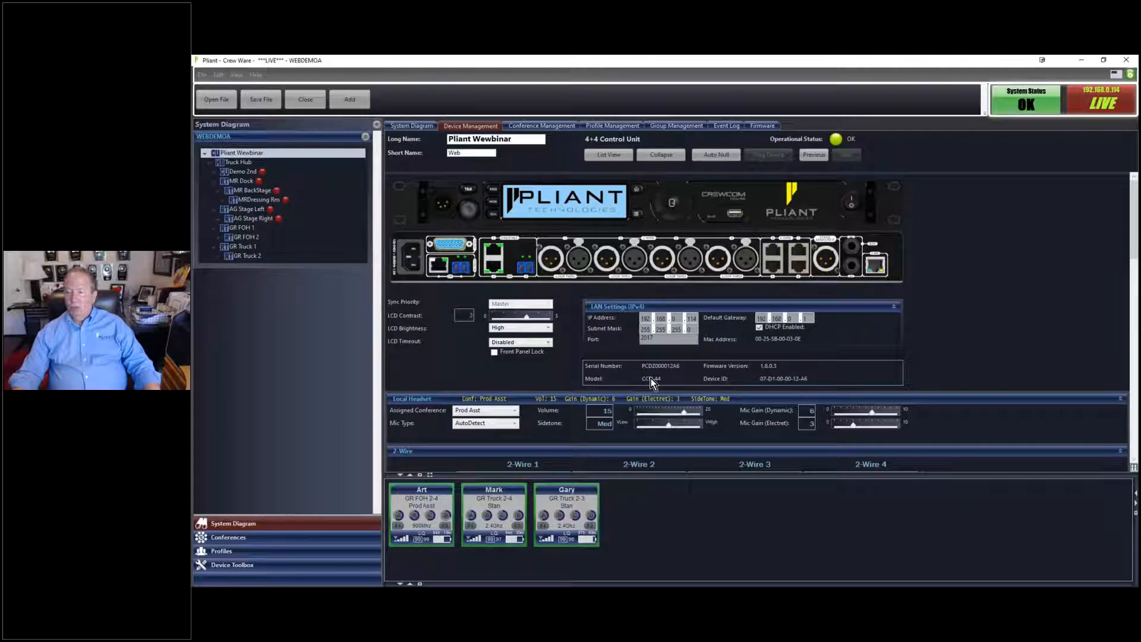
scroll(971, 311, "down", 3)
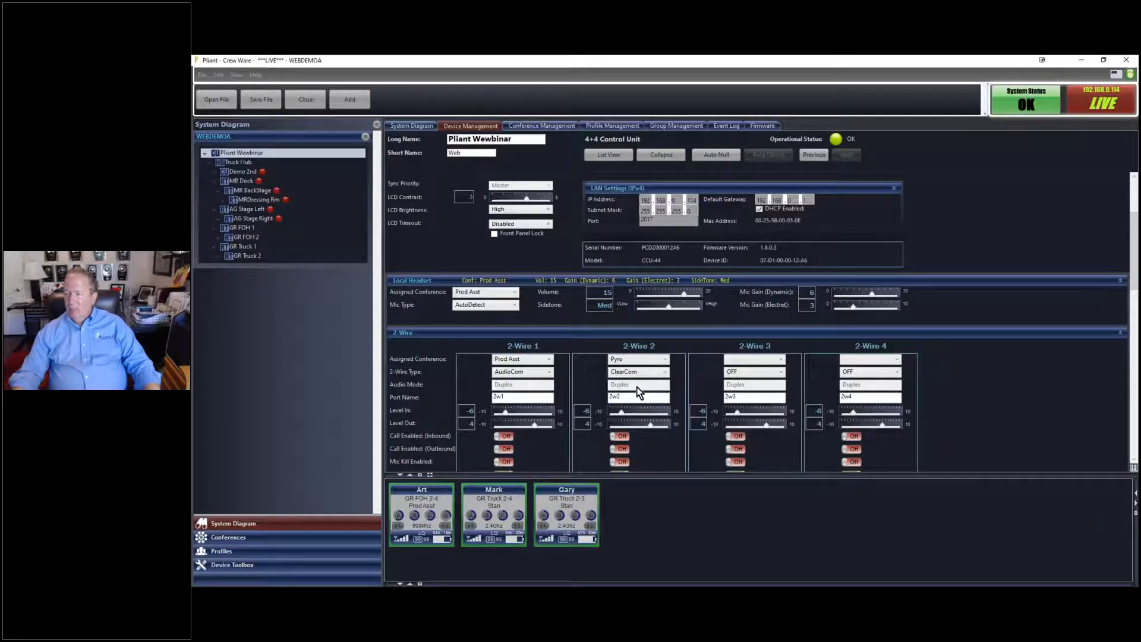
scroll(600, 412, "down", 3)
scroll(600, 416, "down", 1)
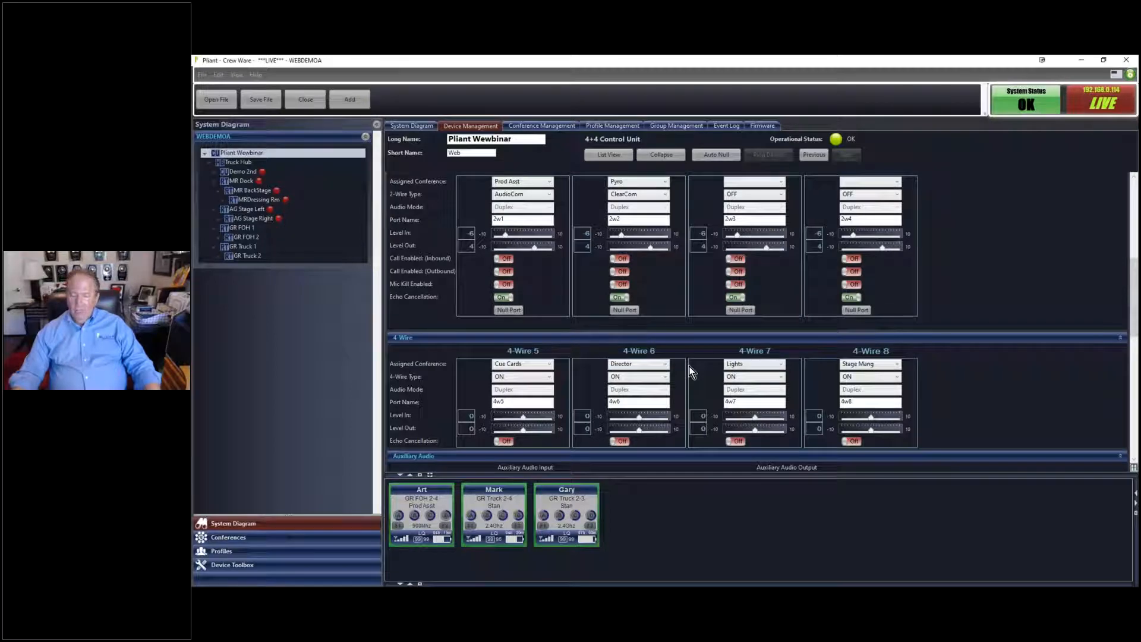
scroll(966, 251, "up", 5)
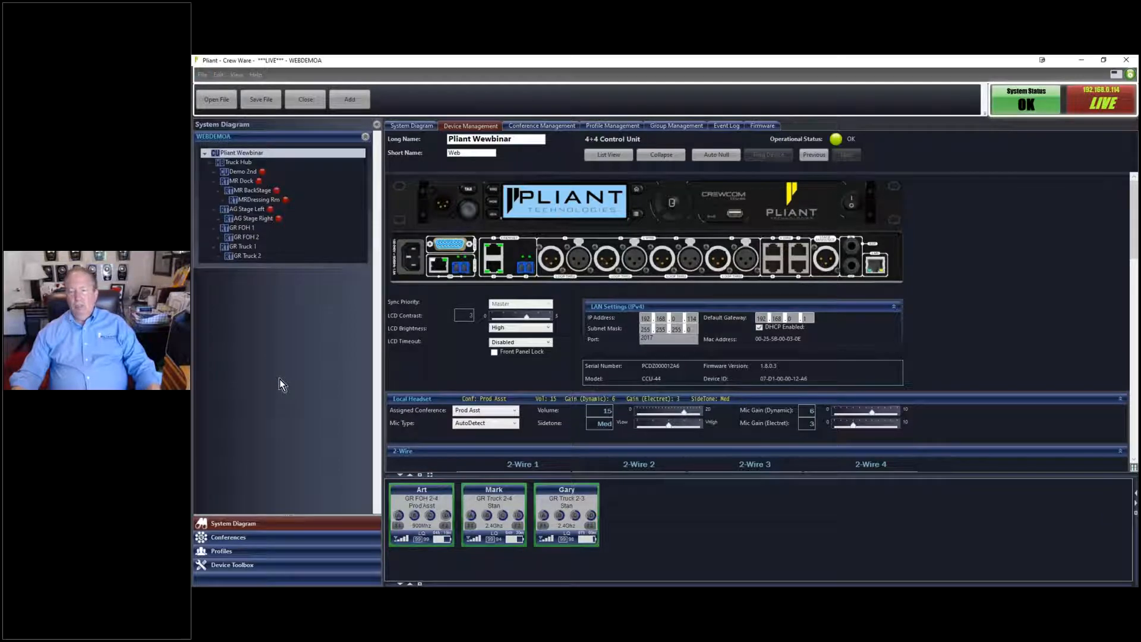
left_click(202, 76)
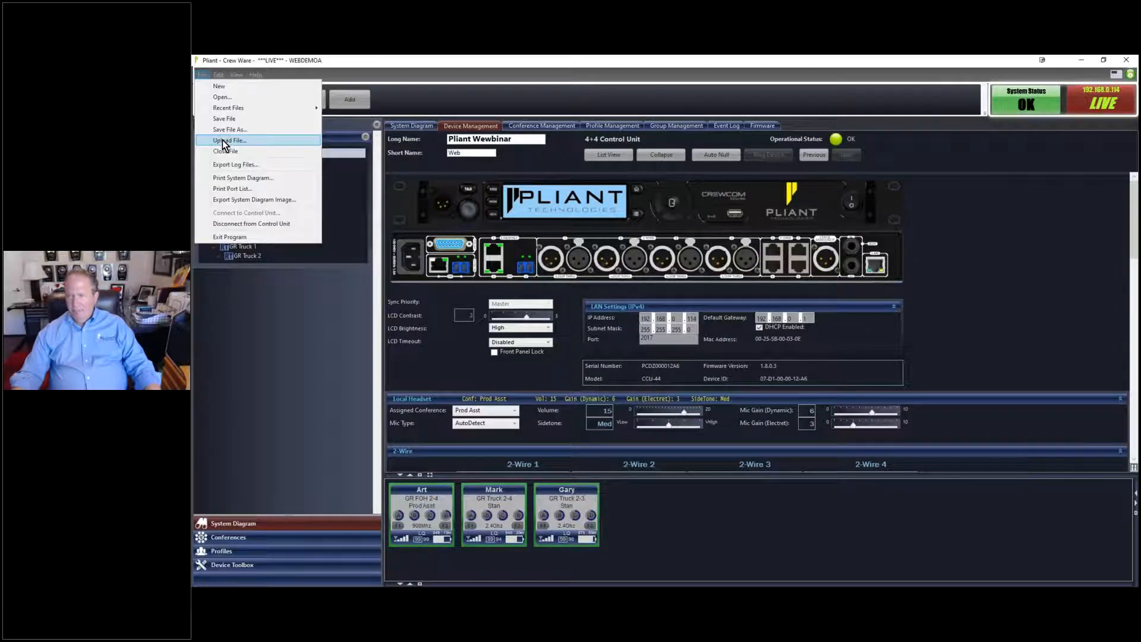
left_click(521, 93)
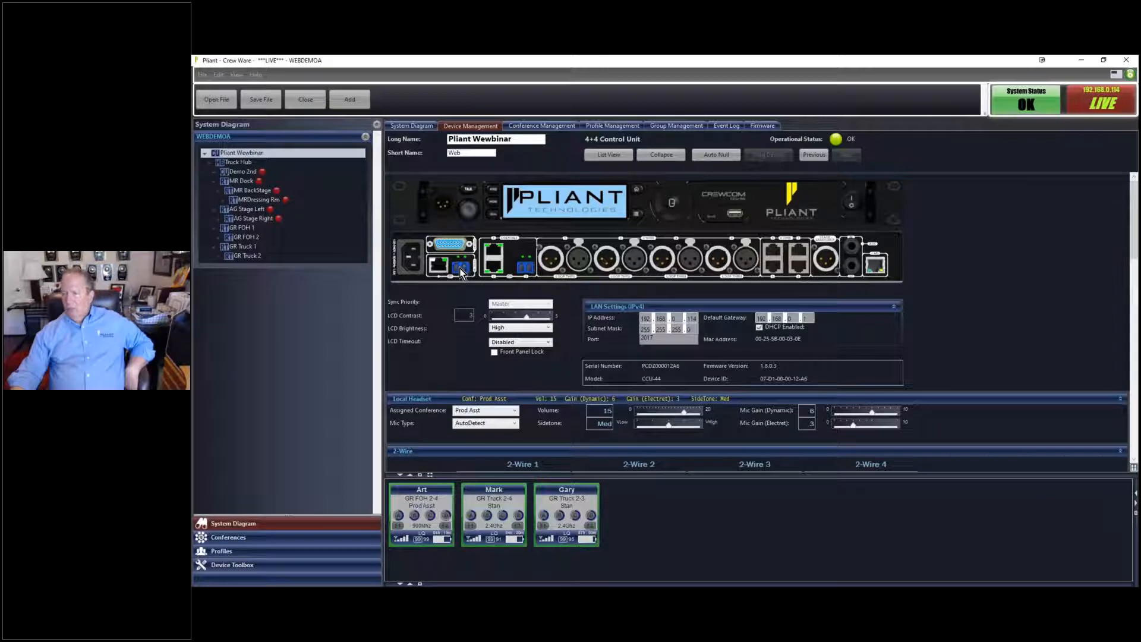
Return to the system diagram and inspect the master control unit's device information and its connections to the copper hub.
left_click(420, 128)
mouse_move(453, 161)
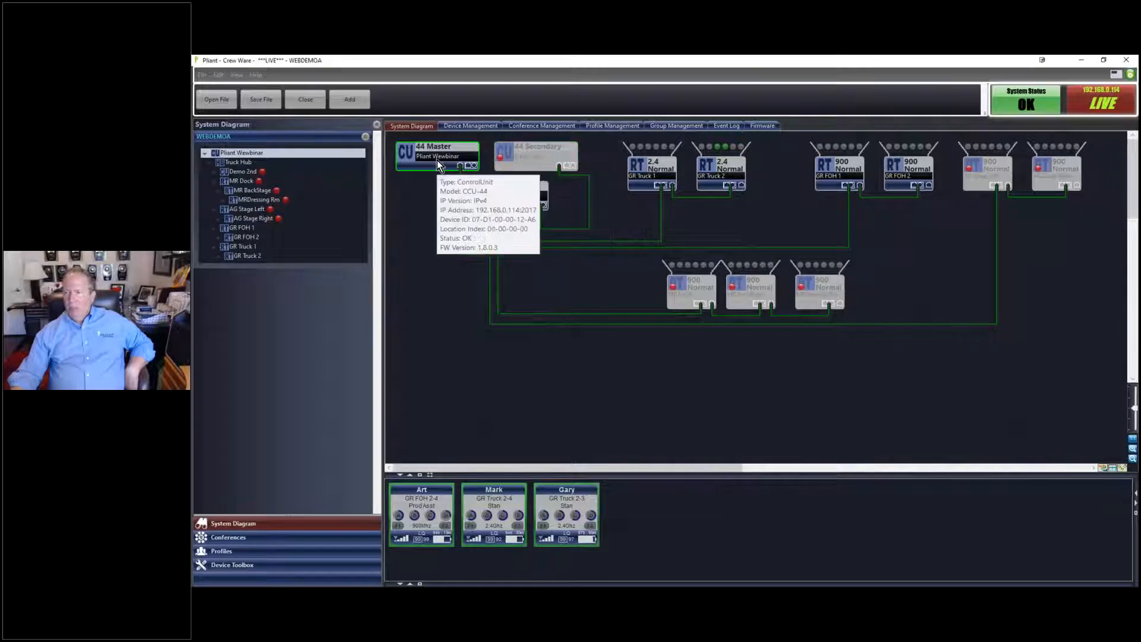
mouse_move(525, 161)
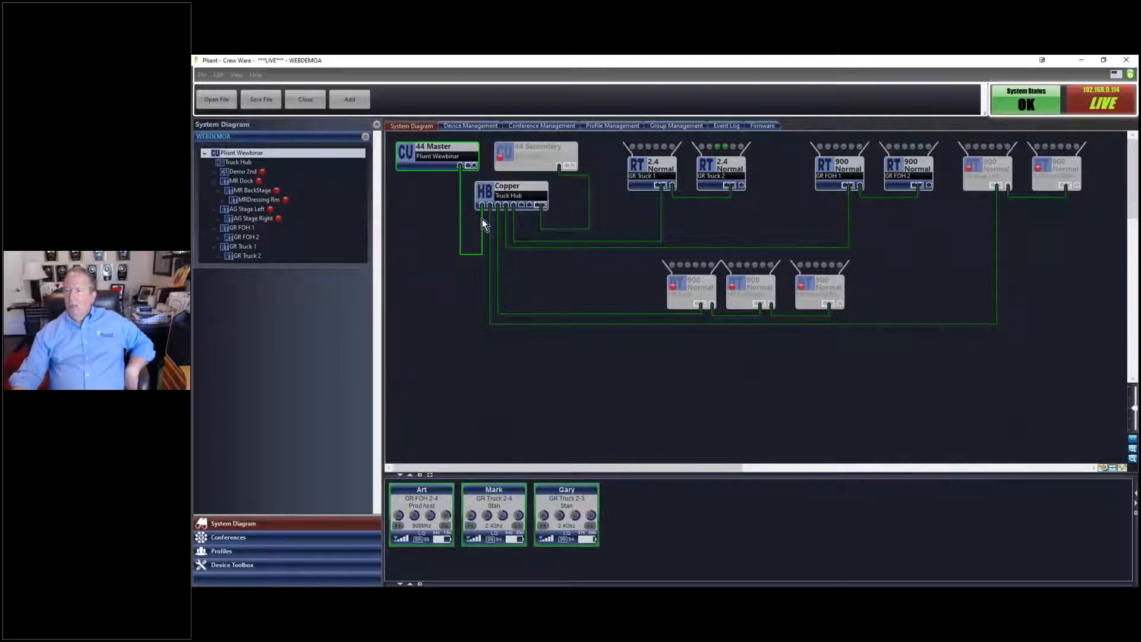
mouse_move(539, 207)
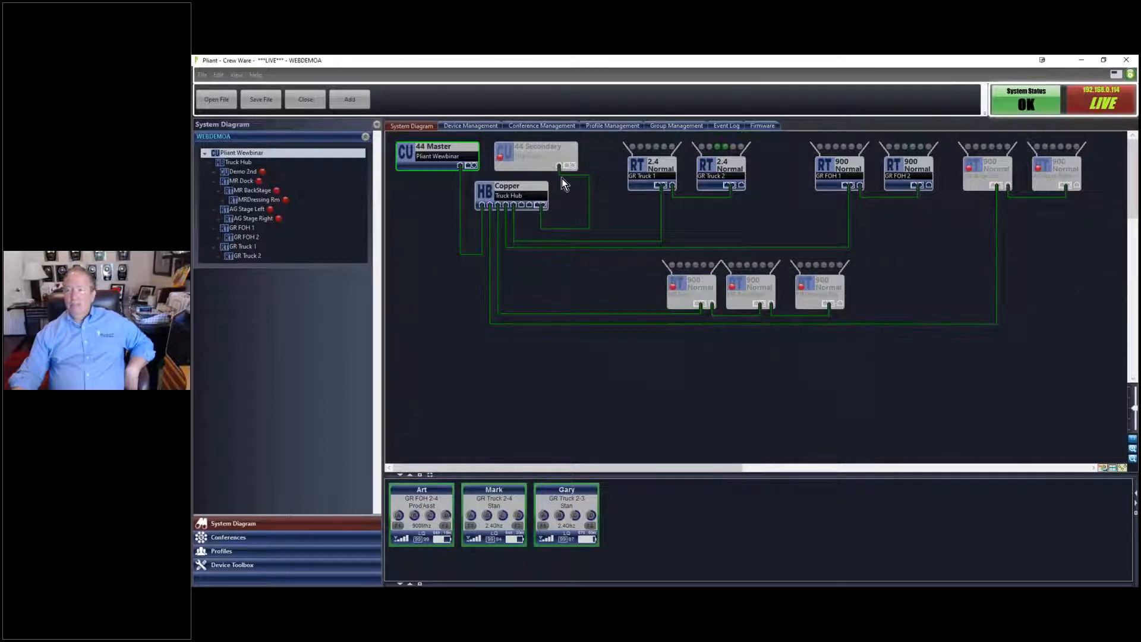
Open the 44 Secondary control unit's device page and review its sync priority, local headset and 2-wire settings.
mouse_move(530, 155)
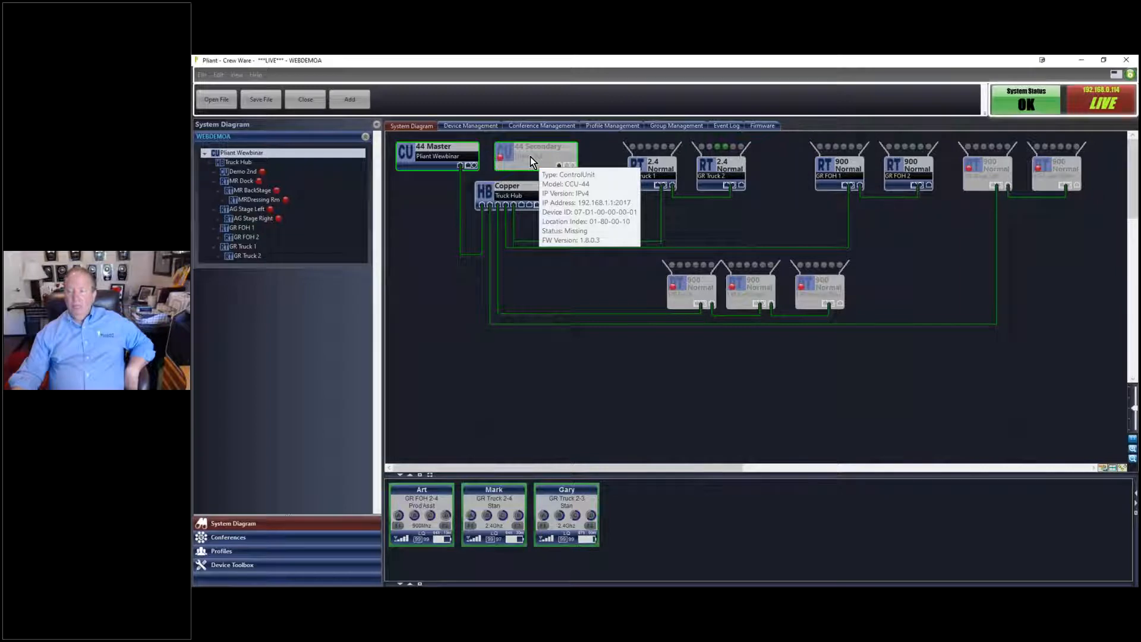
left_click(530, 155)
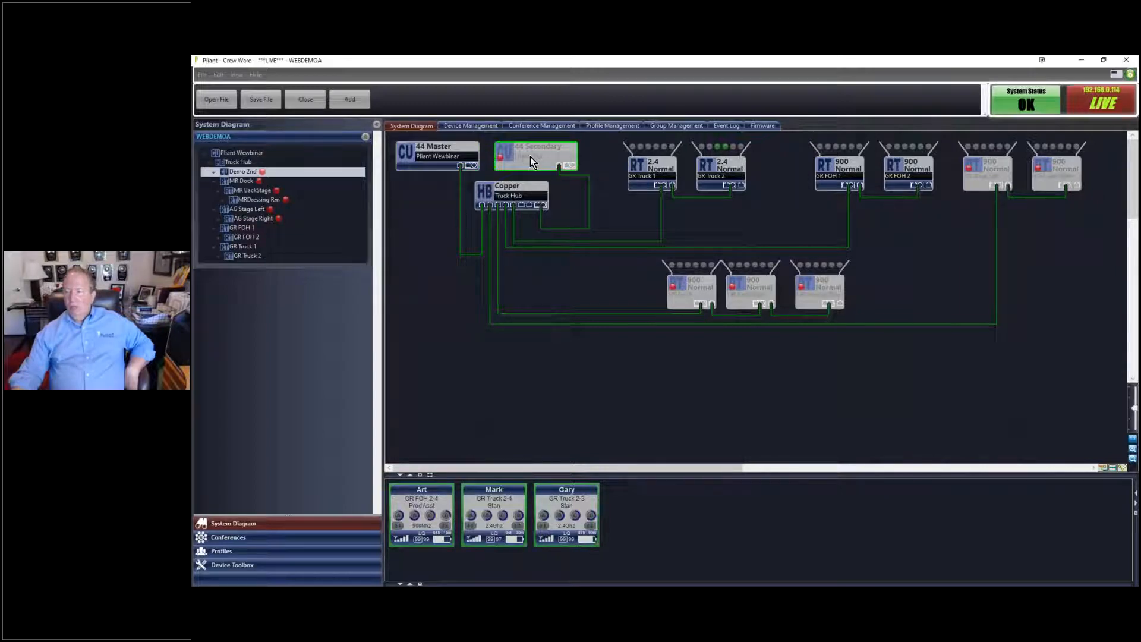
double_click(530, 156)
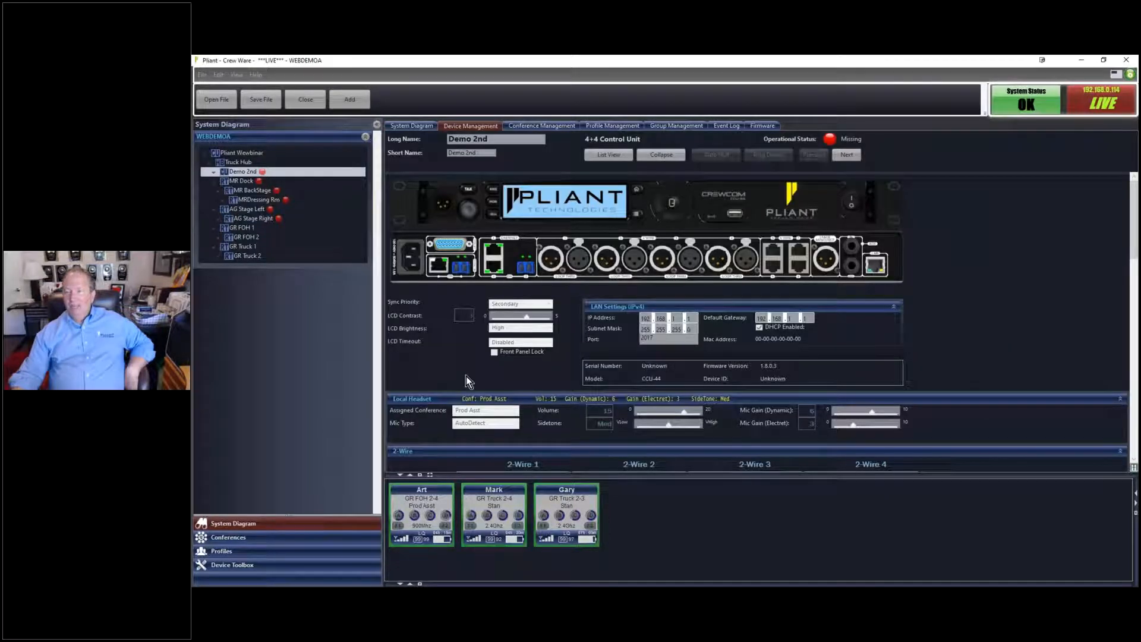
scroll(466, 380, "down", 1)
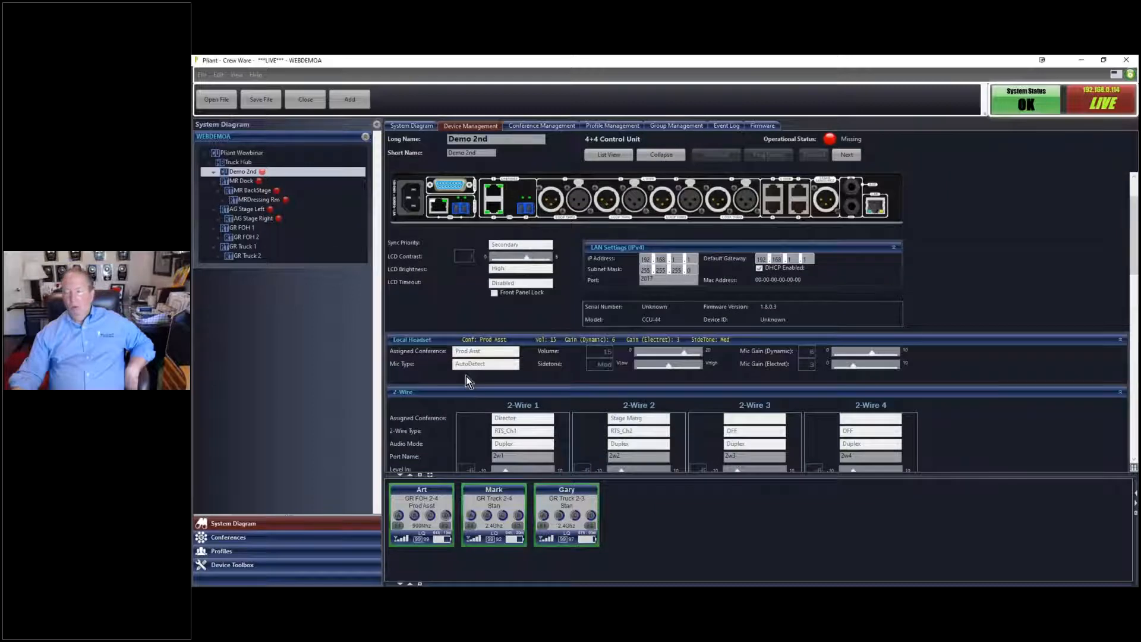
scroll(466, 377, "down", 1)
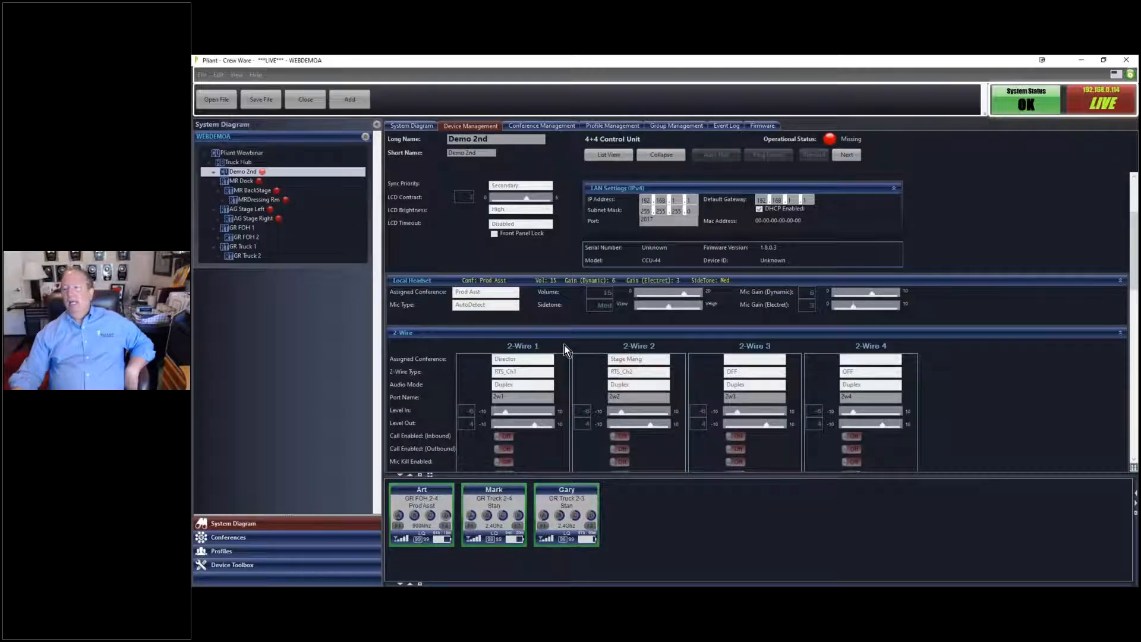
scroll(565, 345, "down", 2)
scroll(565, 345, "down", 1)
scroll(565, 345, "up", 5)
Return to the system diagram and identify the master control unit's second CrewNet connector.
left_click(414, 126)
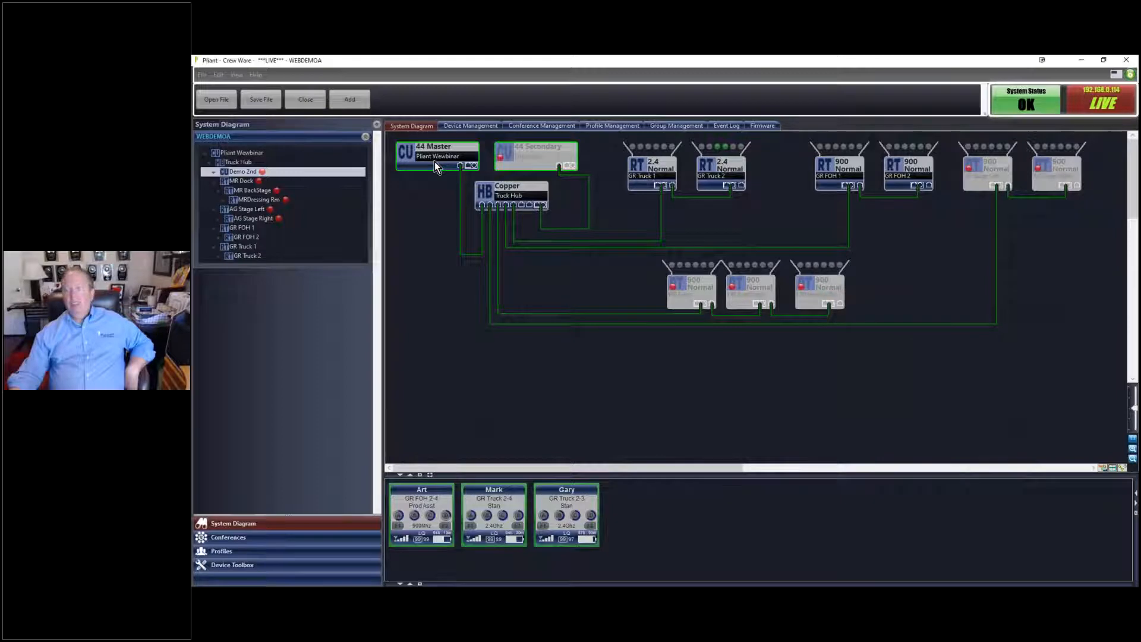
mouse_move(540, 156)
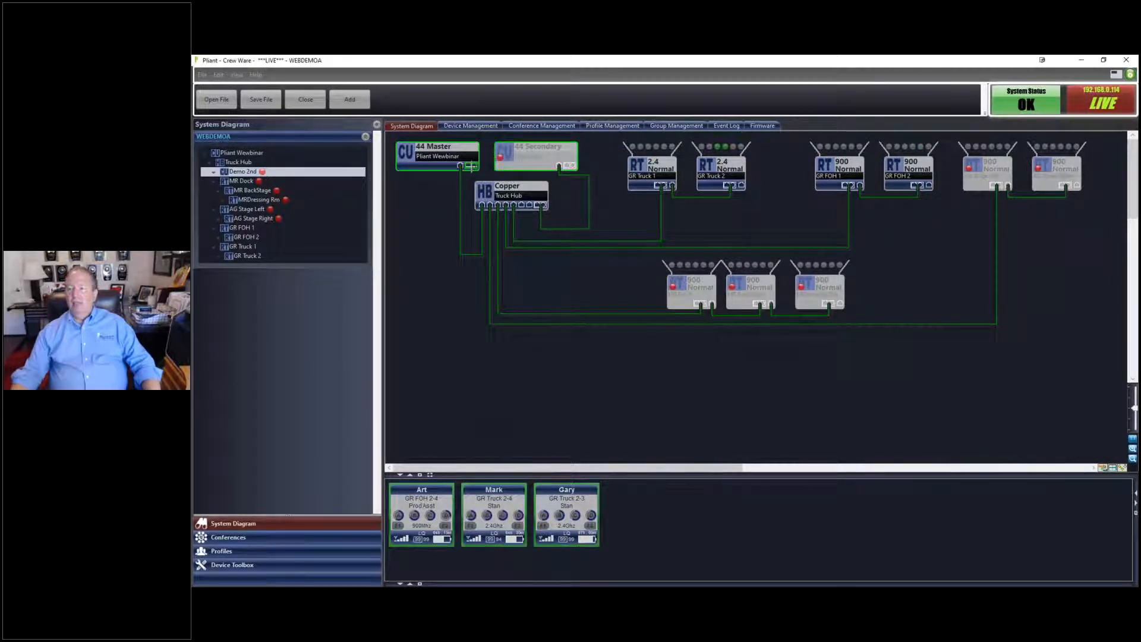
mouse_move(471, 166)
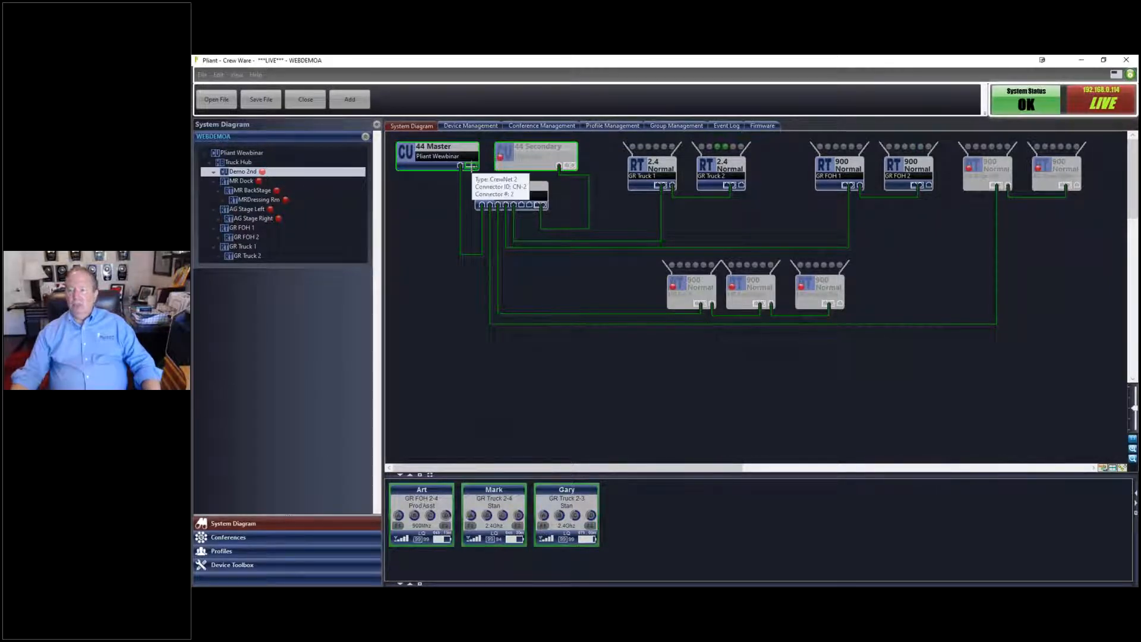
Review the rear-panel connectors on the master control unit's device page, and return to the system diagram.
left_click(451, 161)
double_click(452, 162)
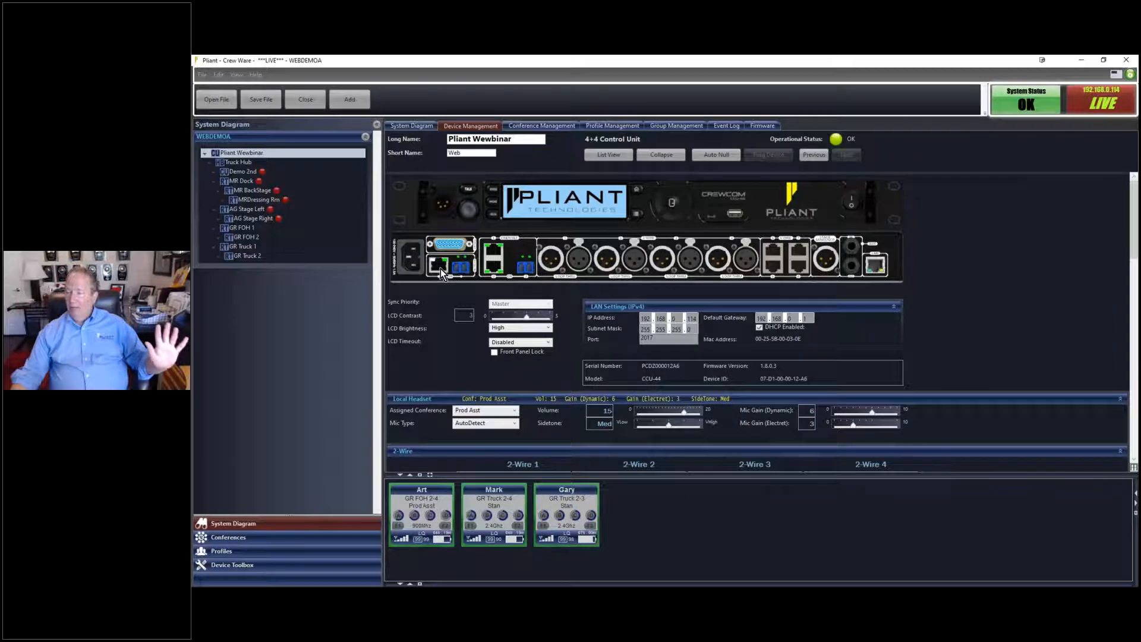
left_click(413, 126)
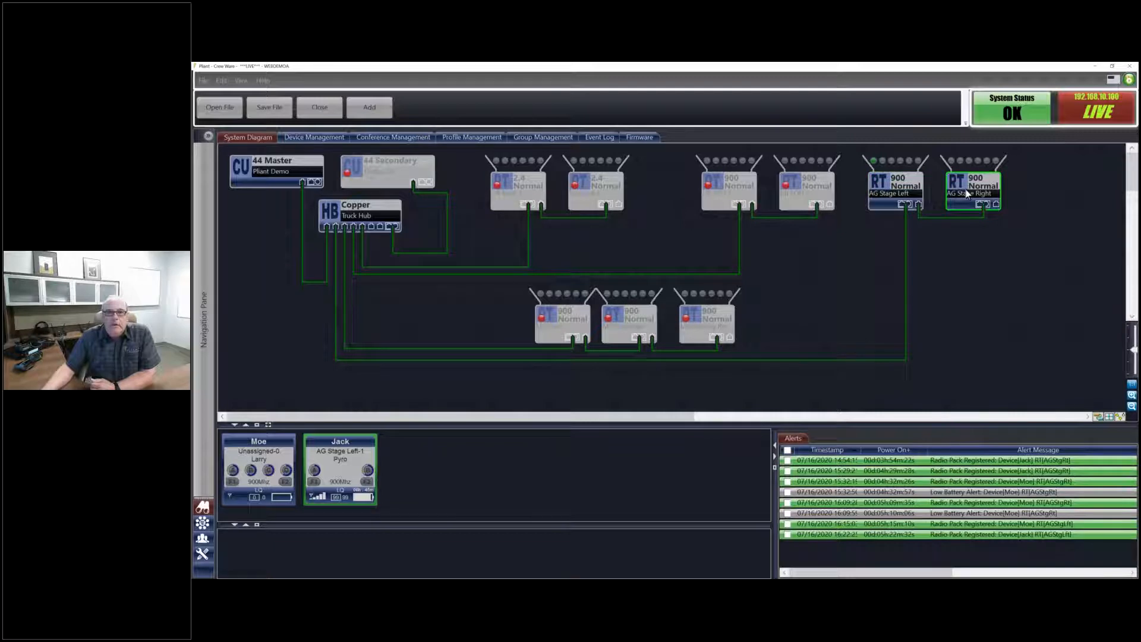
Examine the AG Stage Left and AG Stage Right transceivers' slot indicators, both radio packs' status tiles and the latest alerts.
mouse_move(965, 202)
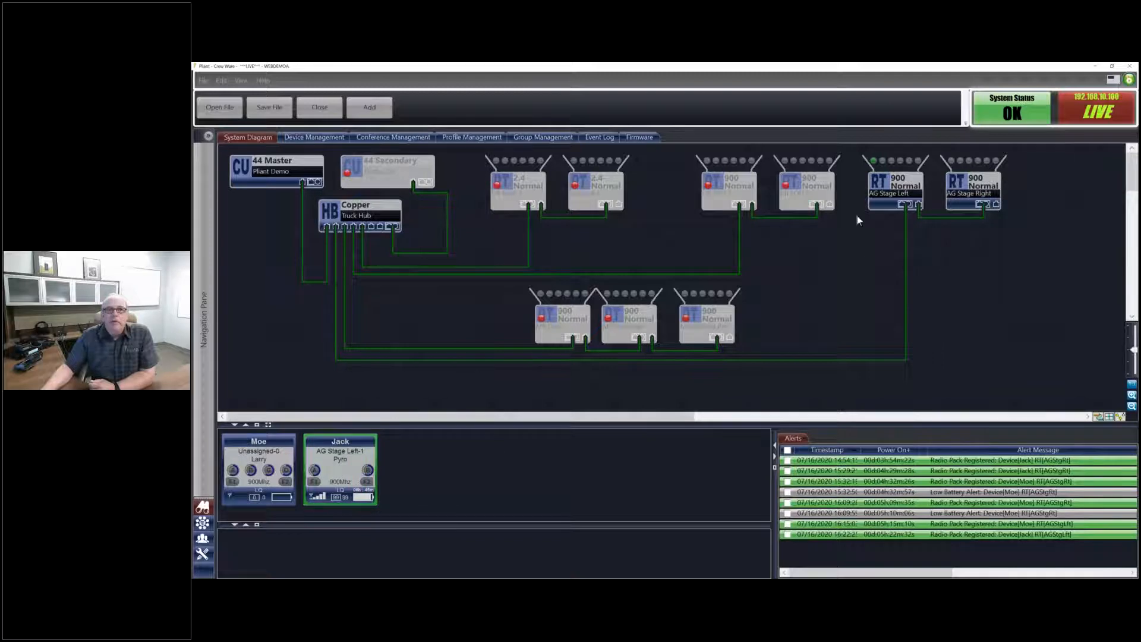
mouse_move(874, 163)
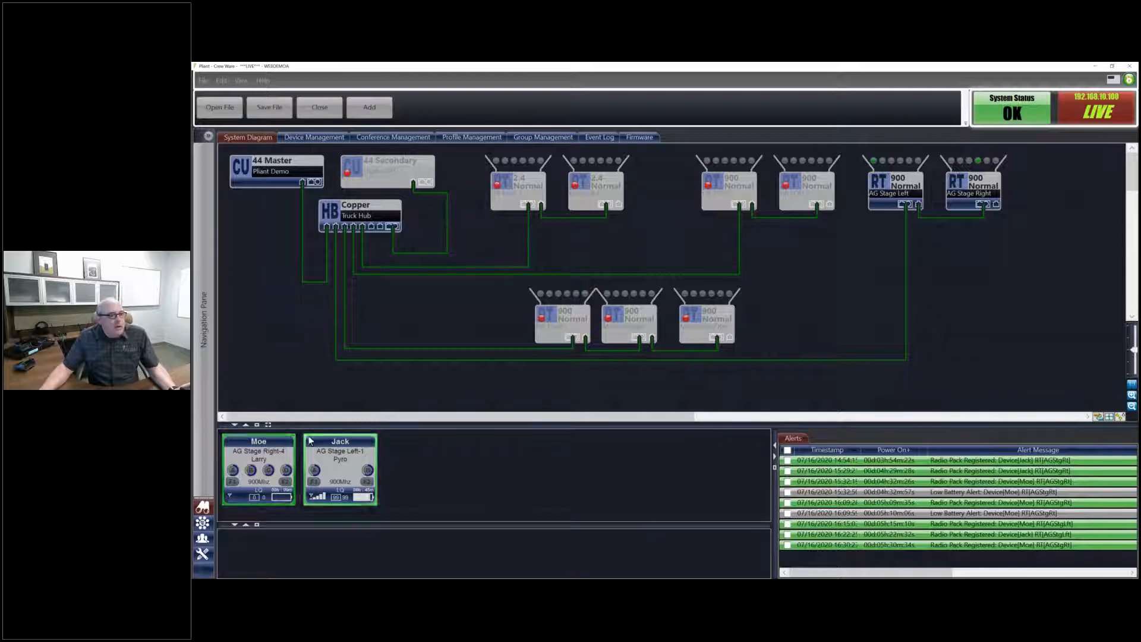
mouse_move(364, 480)
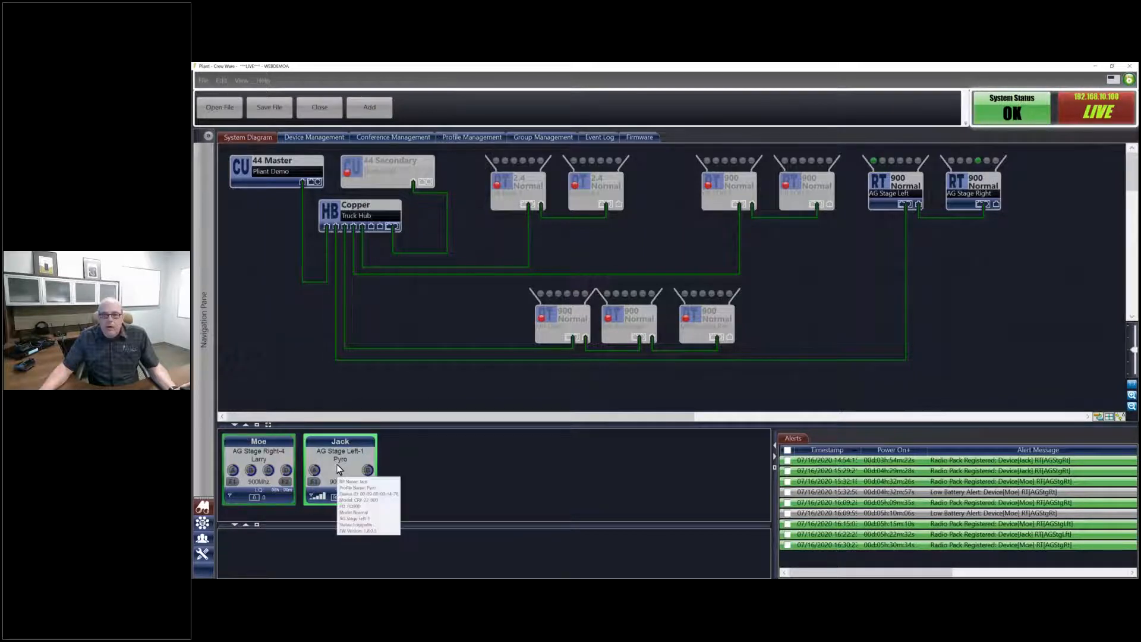
mouse_move(351, 461)
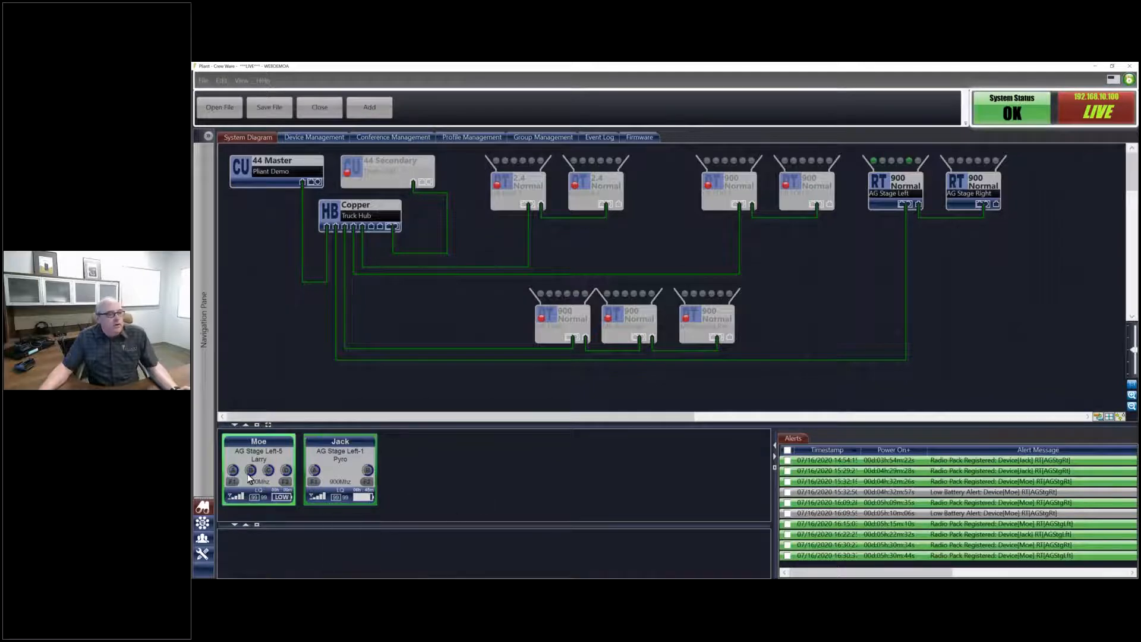
mouse_move(261, 457)
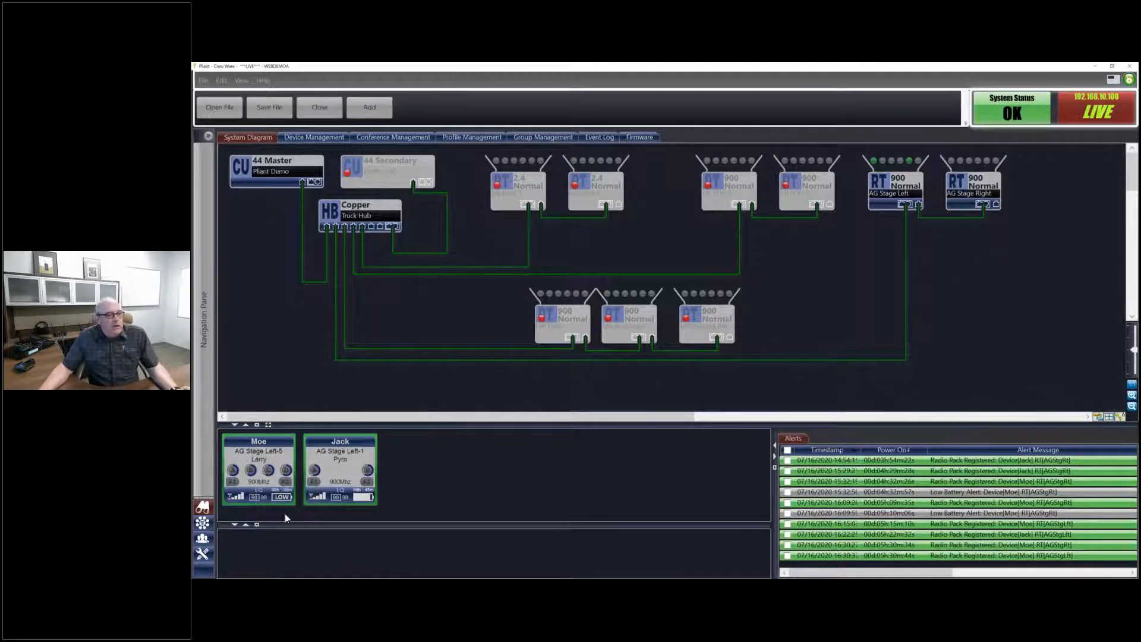
mouse_move(281, 500)
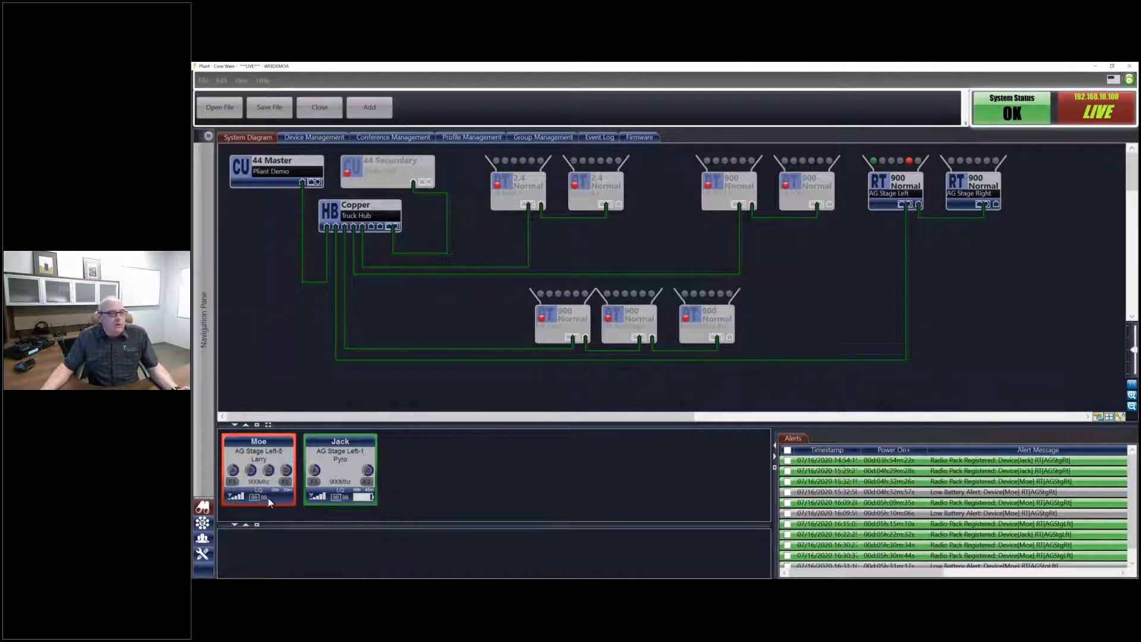
scroll(1080, 503, "down", 1)
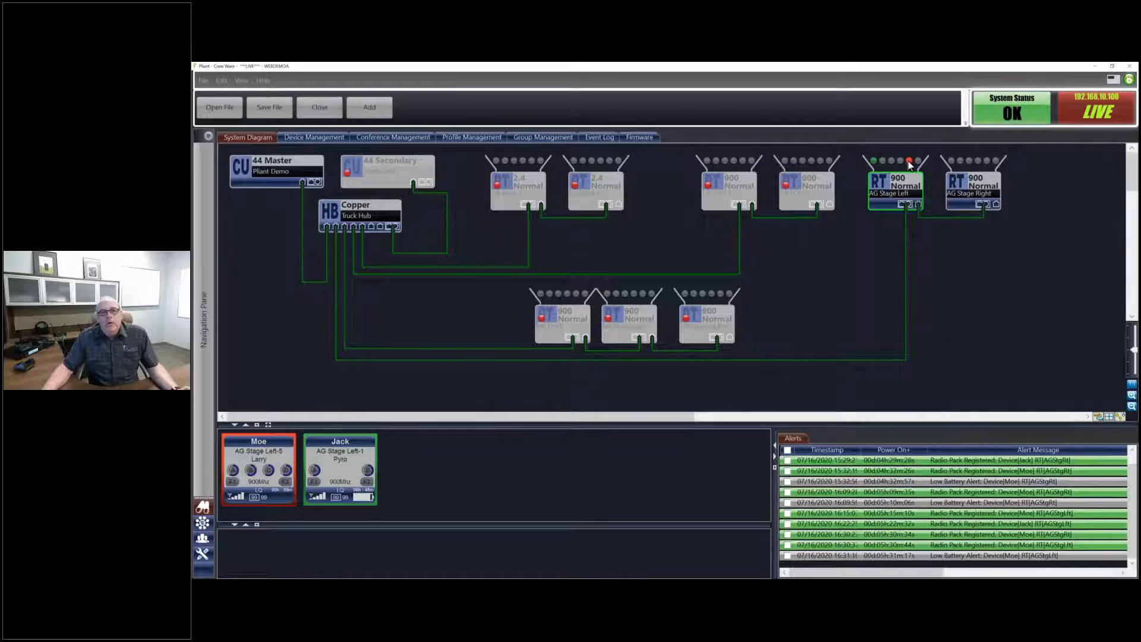
mouse_move(910, 164)
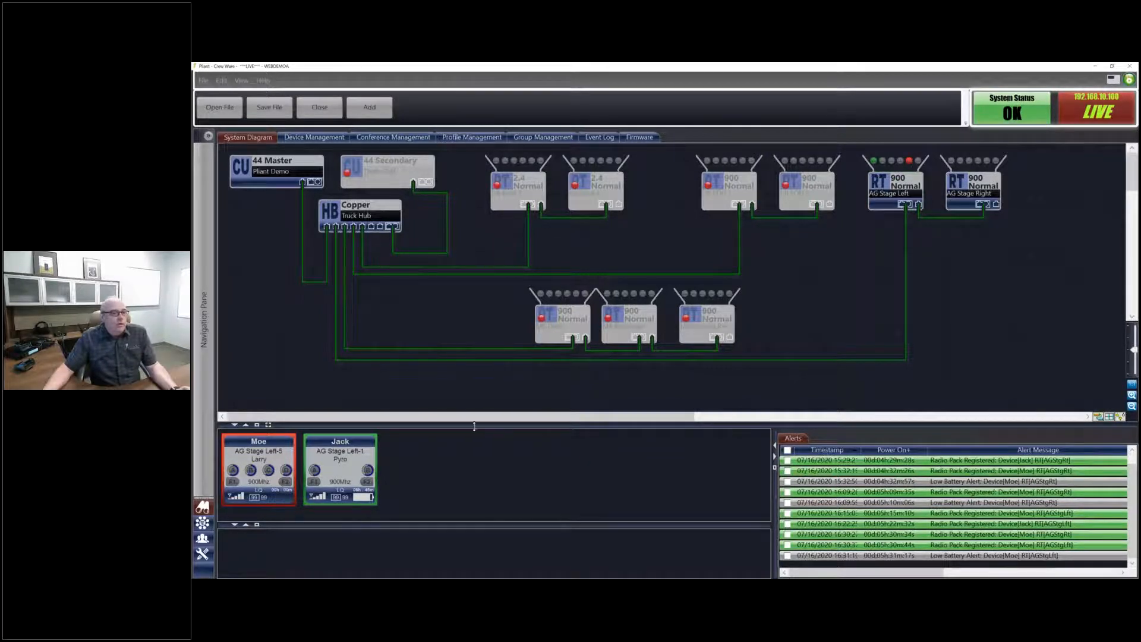
Open the device page of the radio pack using the Pyro profile and review its user-level and button settings.
mouse_move(330, 457)
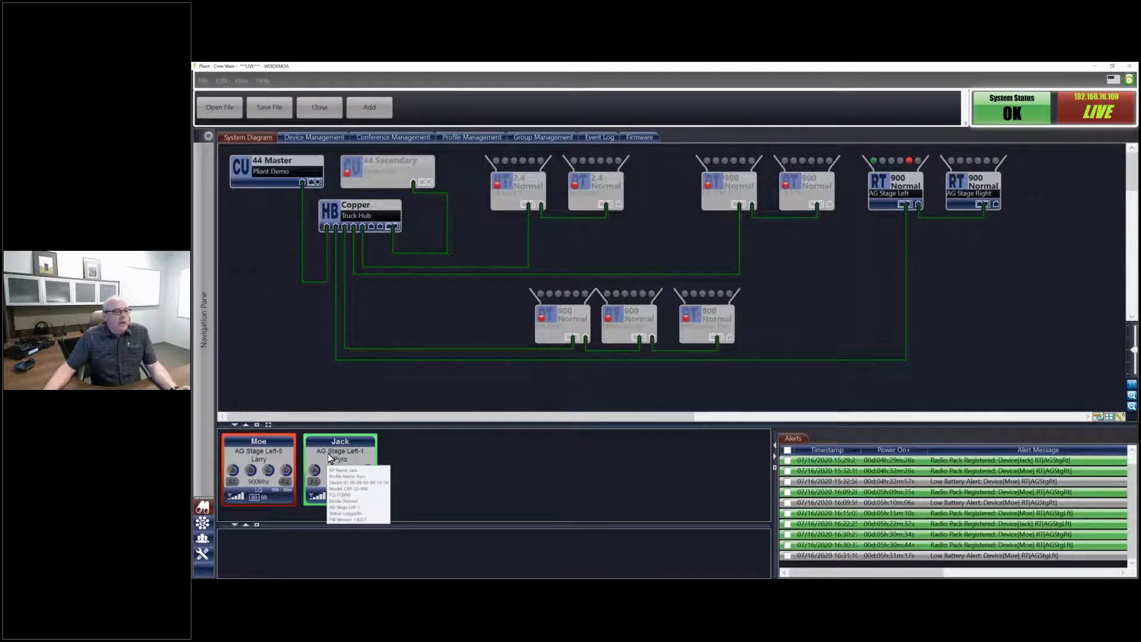
left_click(330, 458)
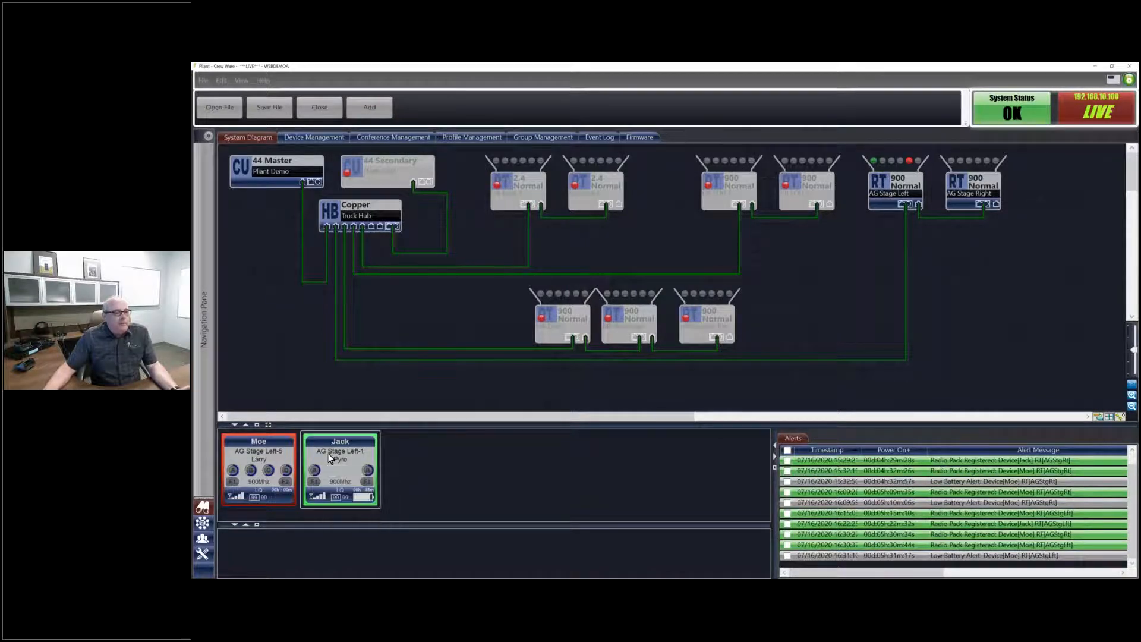
double_click(330, 458)
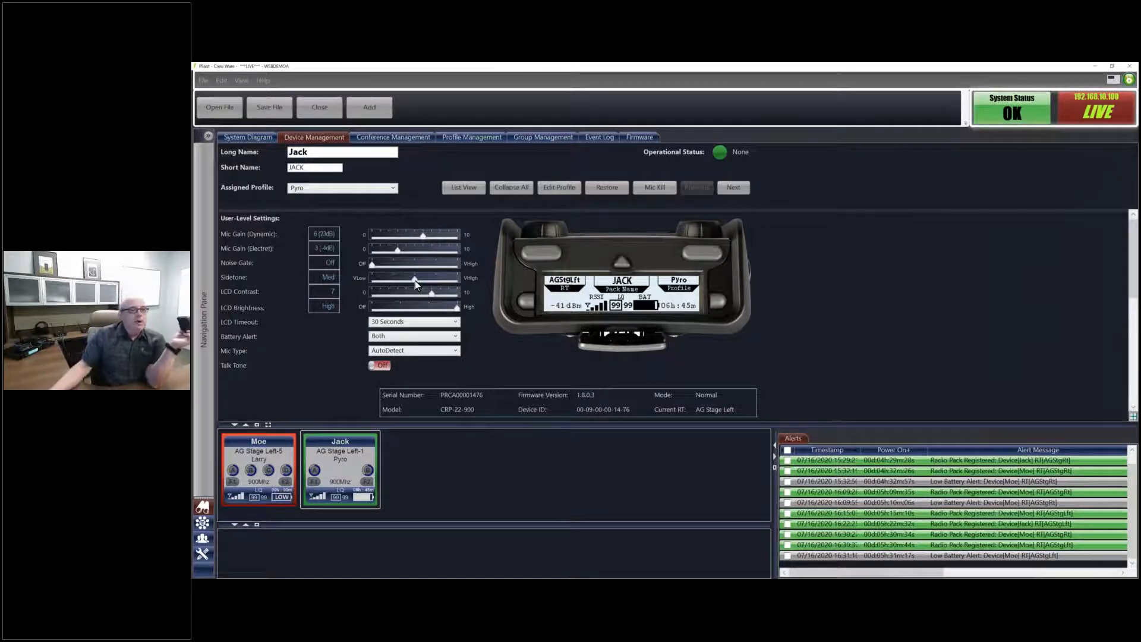
left_click(393, 188)
left_click(394, 190)
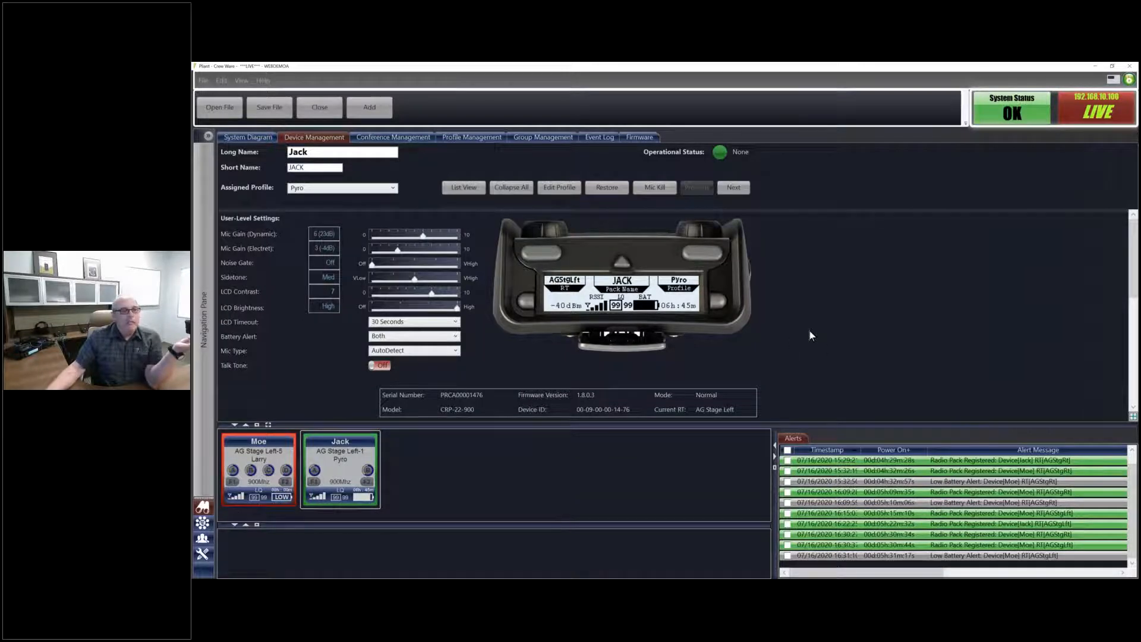
scroll(810, 331, "down", 3)
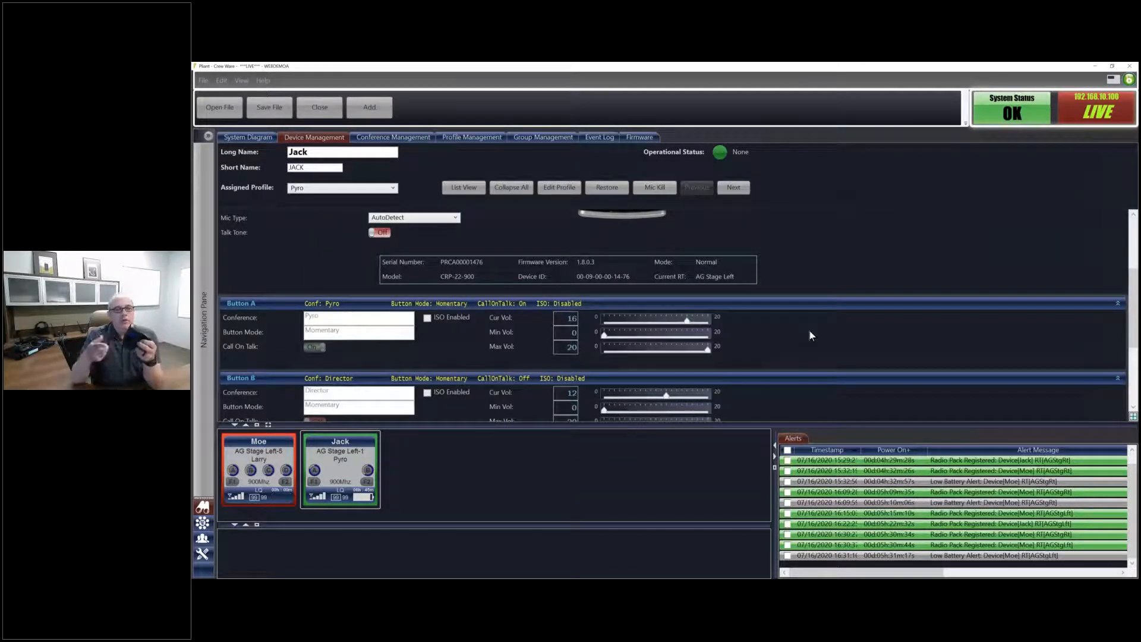
scroll(784, 270, "up", 3)
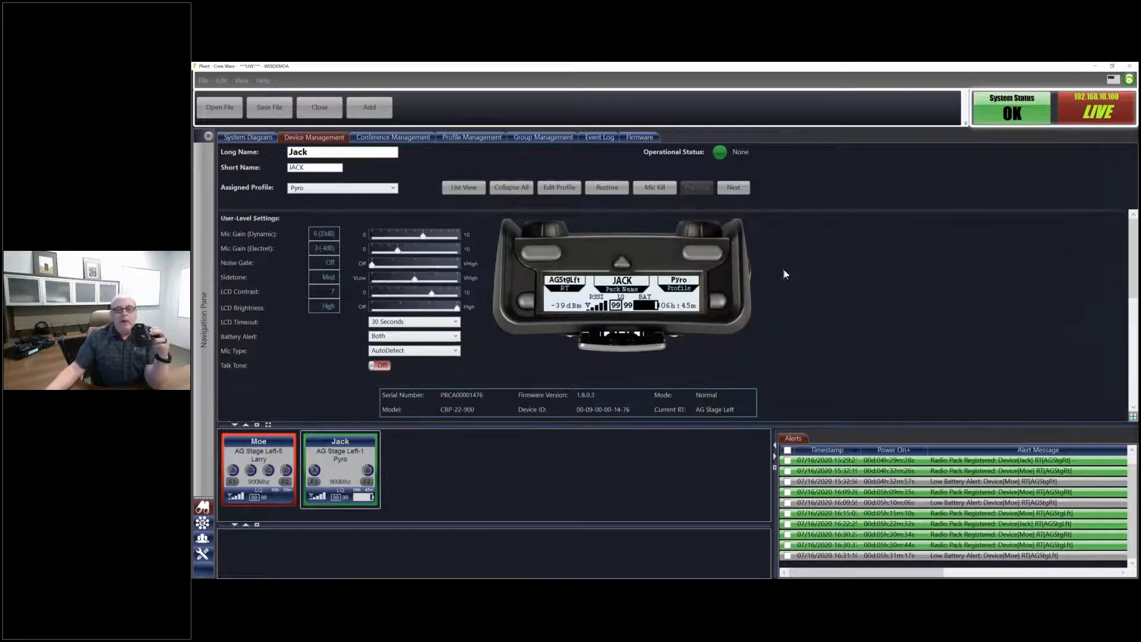
View the CRP-44-900 radio pack's device page, and return to the system diagram.
left_click(239, 465)
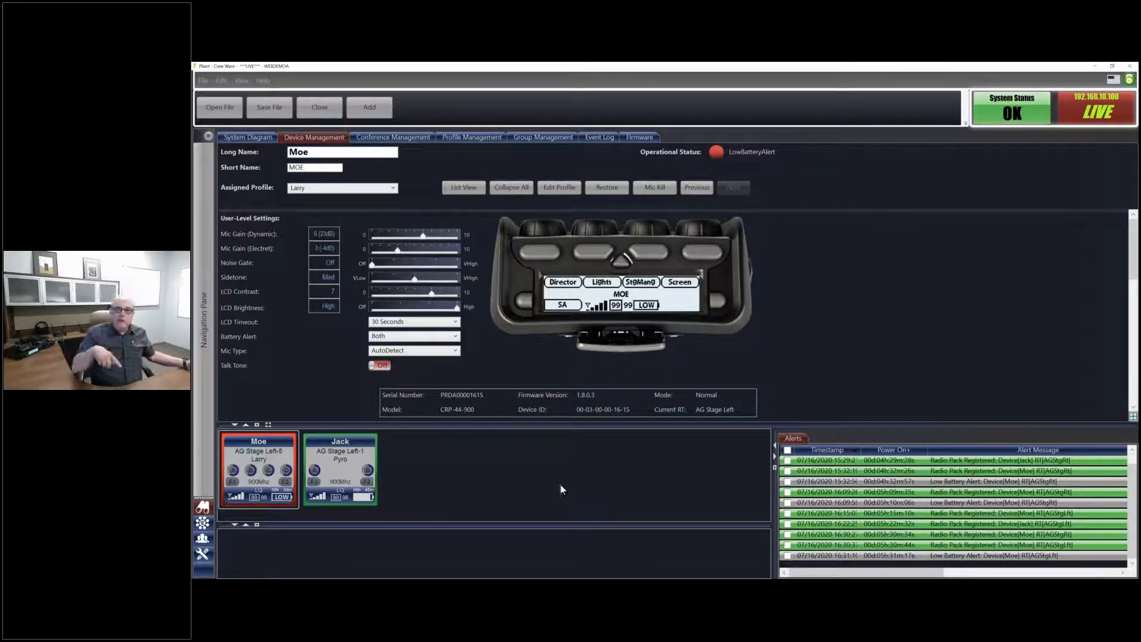
left_click(244, 135)
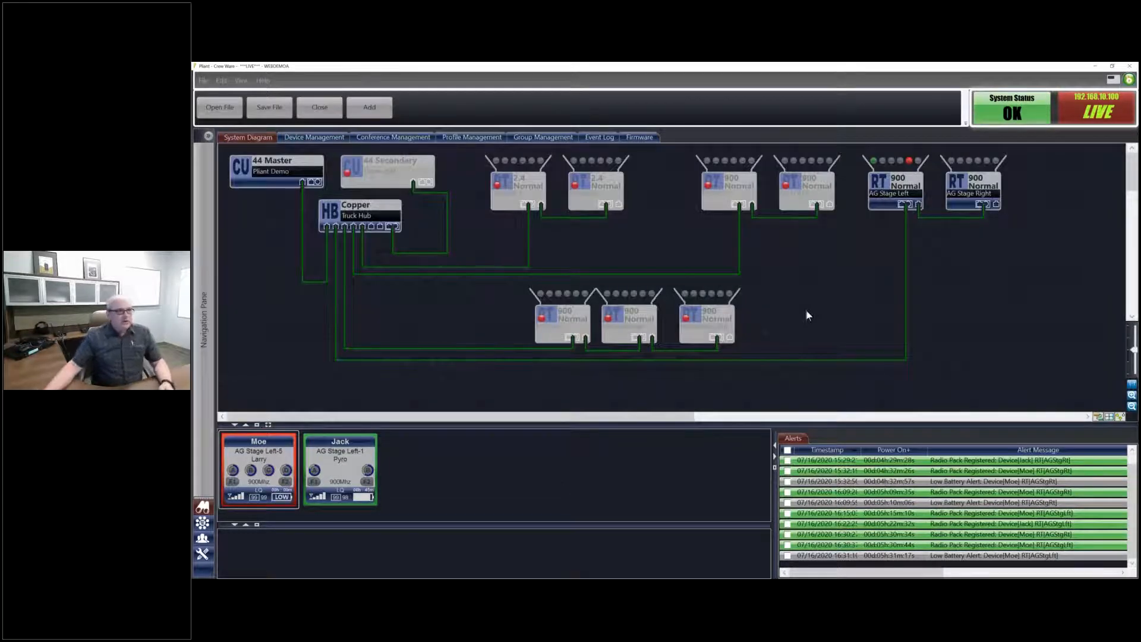
Examine the 44 Master control unit's details and the AG Stage Left and AG Stage Right transceivers in the system diagram.
left_click(398, 159)
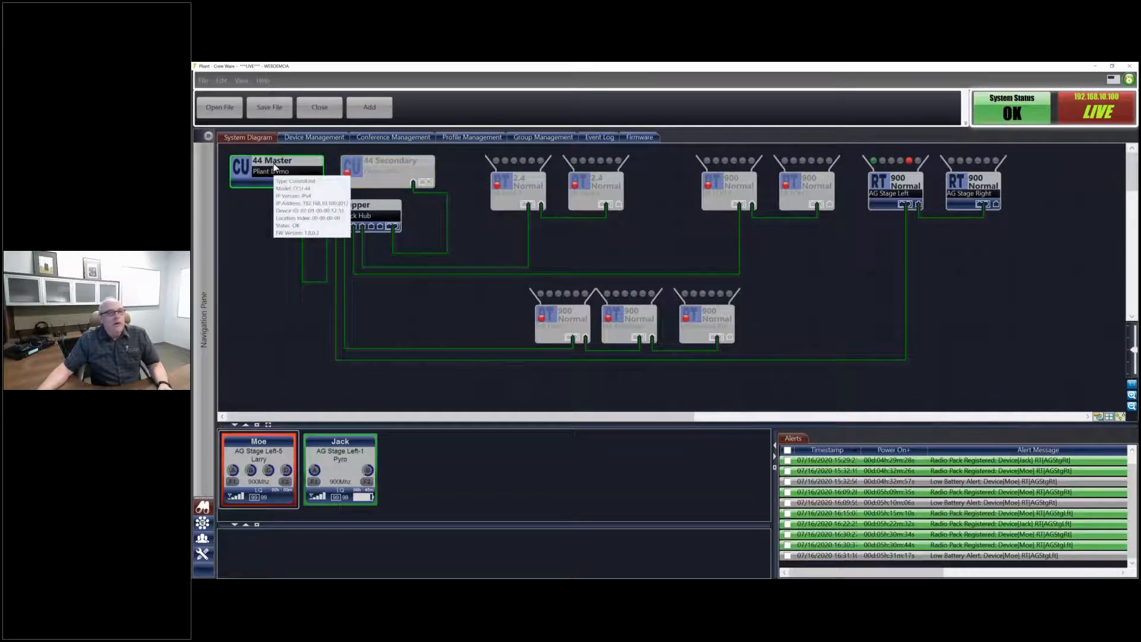
mouse_move(383, 176)
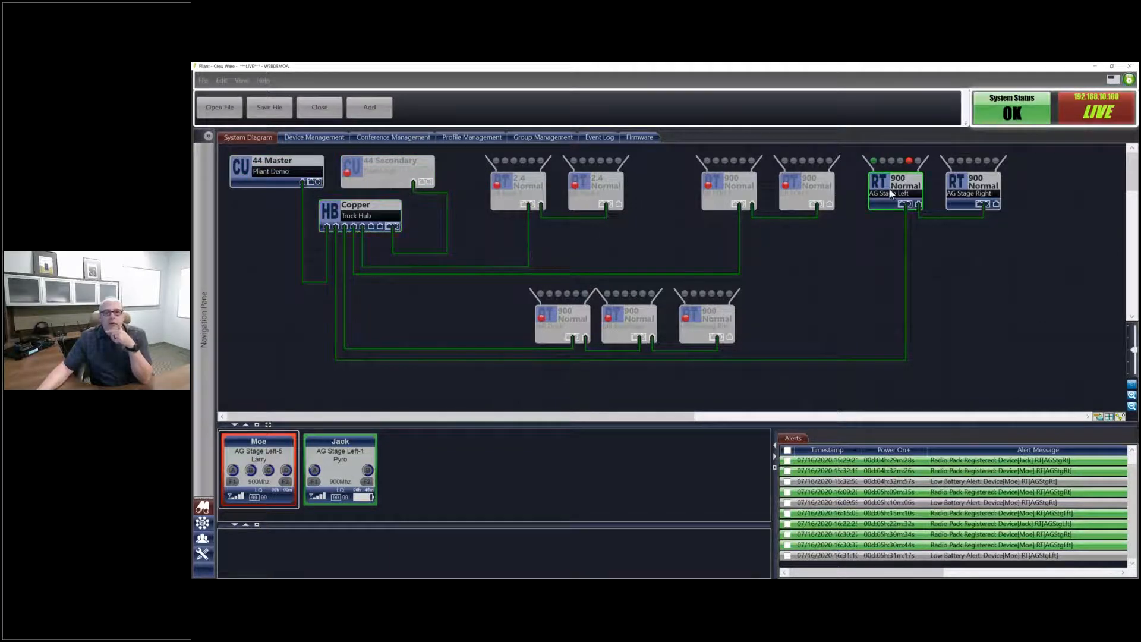
mouse_move(892, 194)
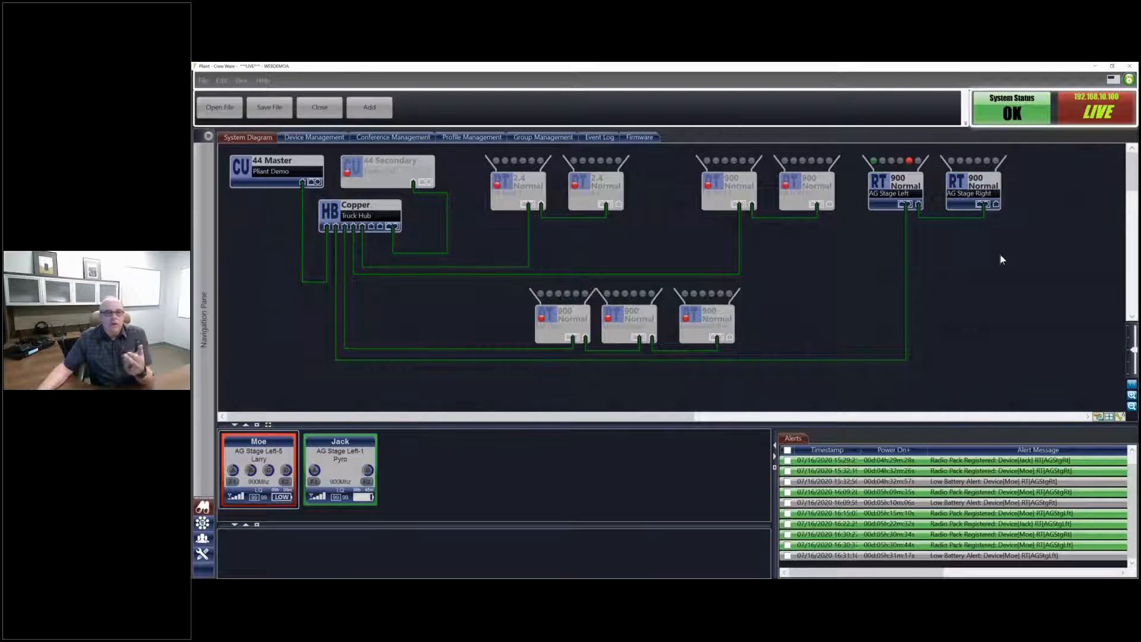
mouse_move(996, 187)
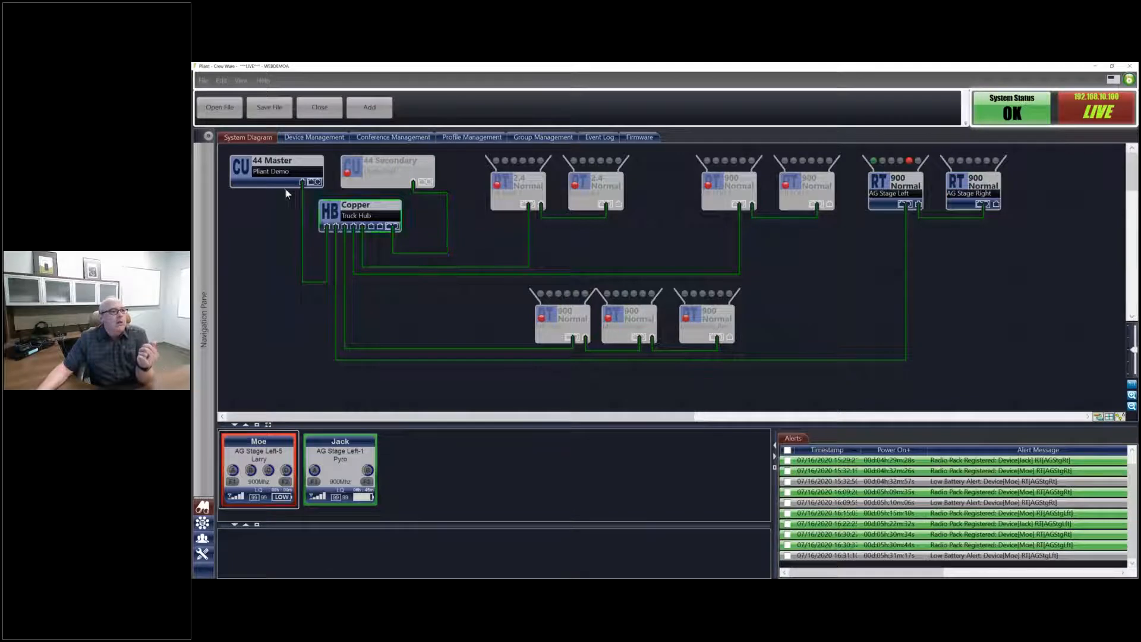
mouse_move(272, 168)
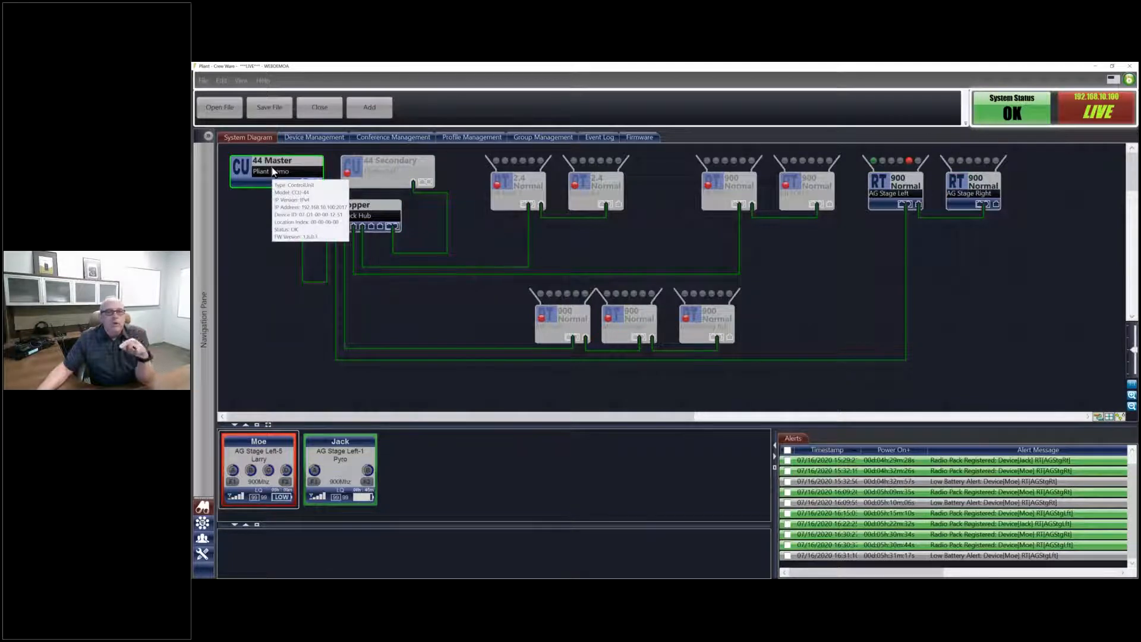
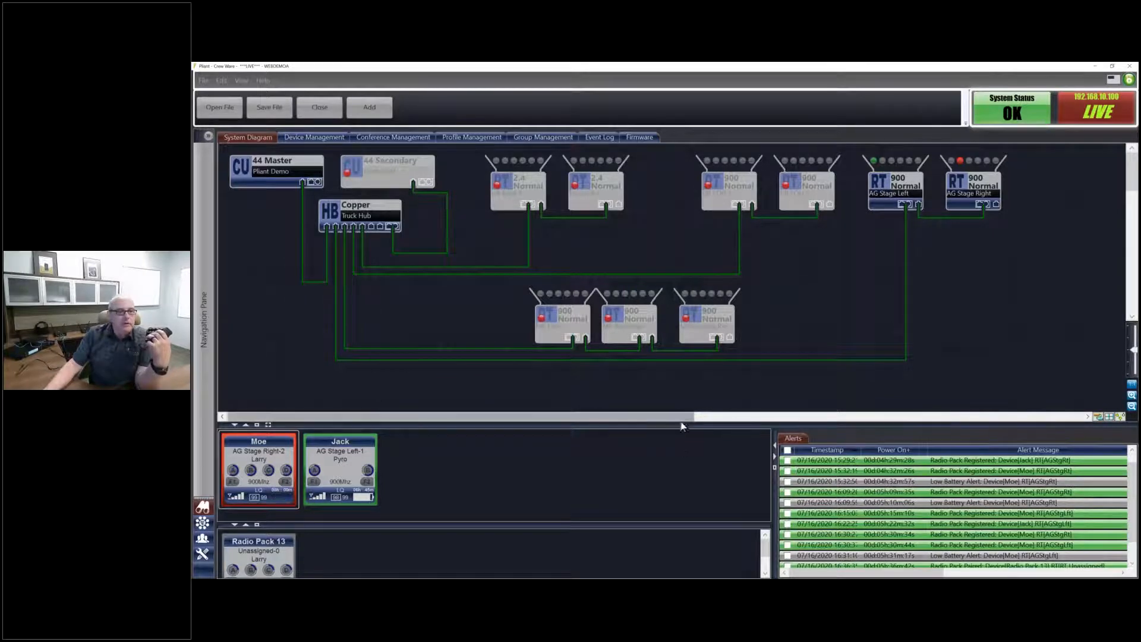
Enlarge the radio pack panes and check the unassigned Radio Pack 13's status tile and available options.
left_click_drag(681, 425, 681, 377)
left_click_drag(640, 477, 641, 478)
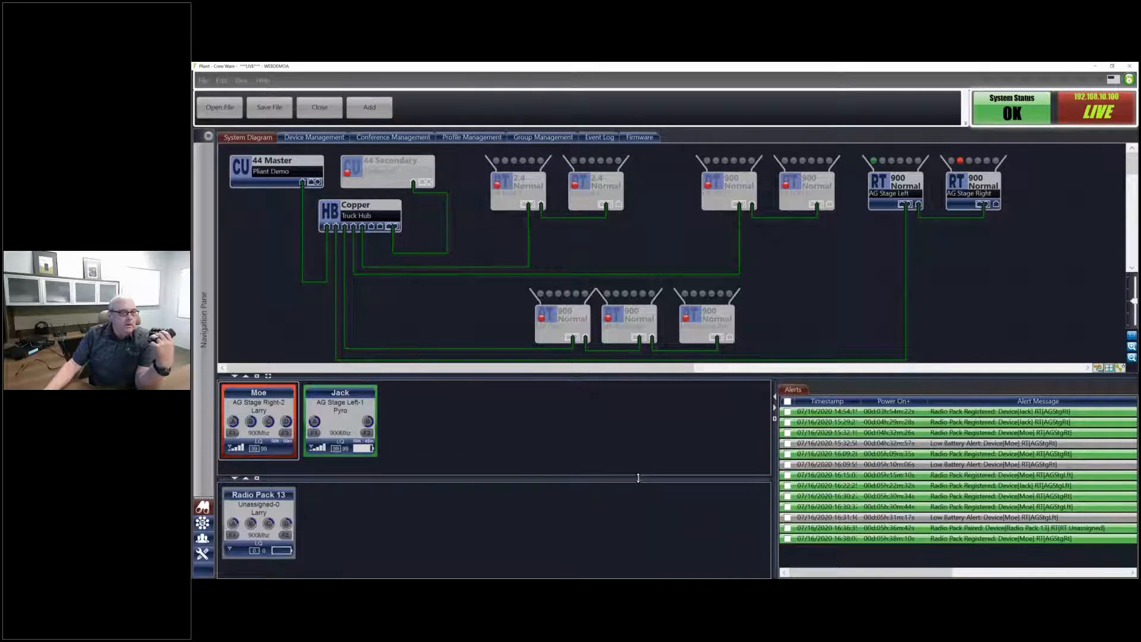
mouse_move(278, 526)
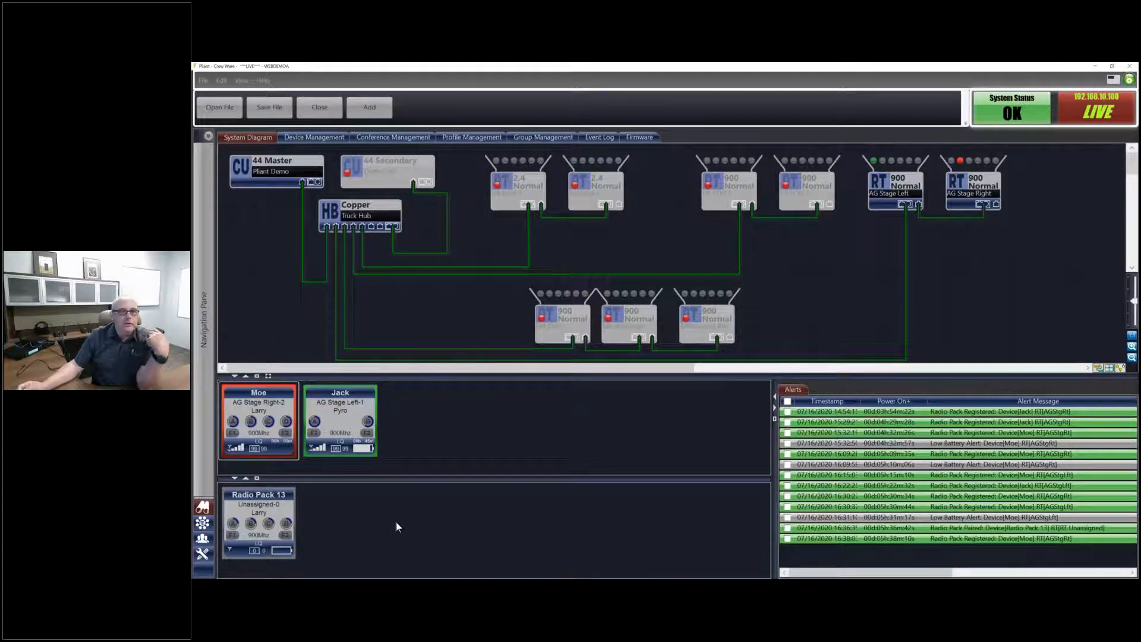
right_click(257, 515)
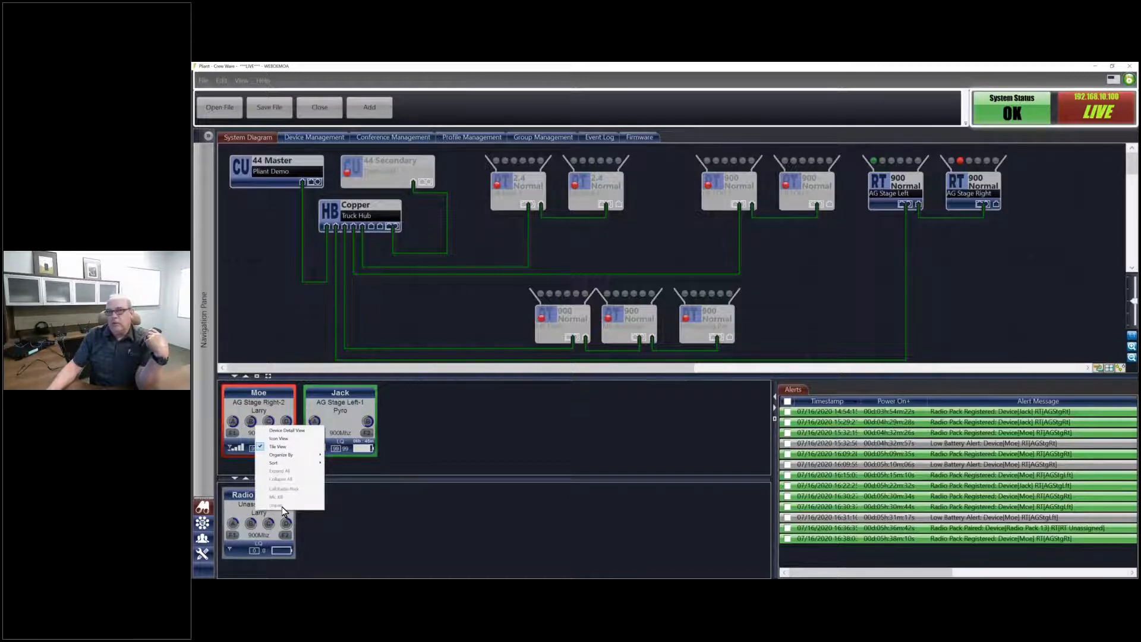
left_click(491, 556)
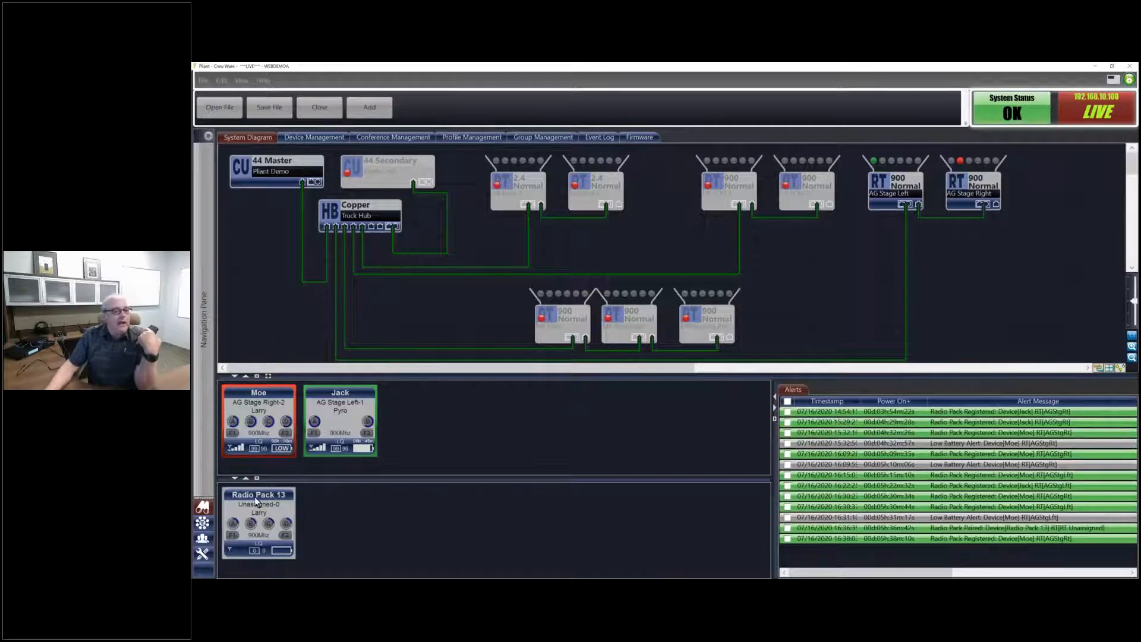
mouse_move(240, 498)
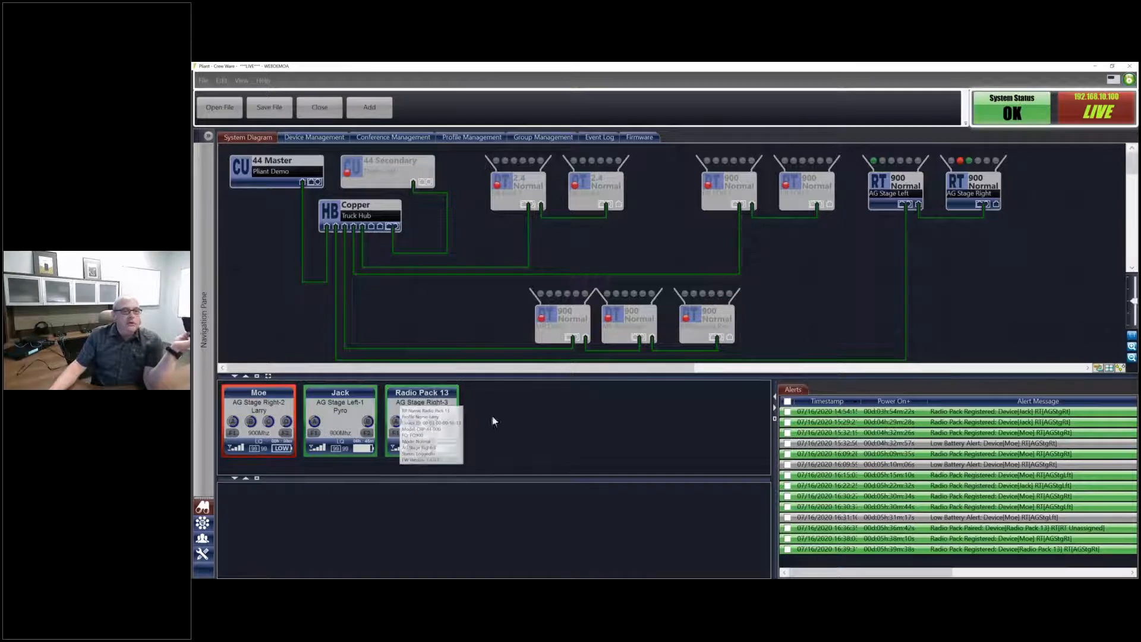
Open Radio Pack 13's device page and set its long and short names to match its assigned profile's name.
double_click(412, 394)
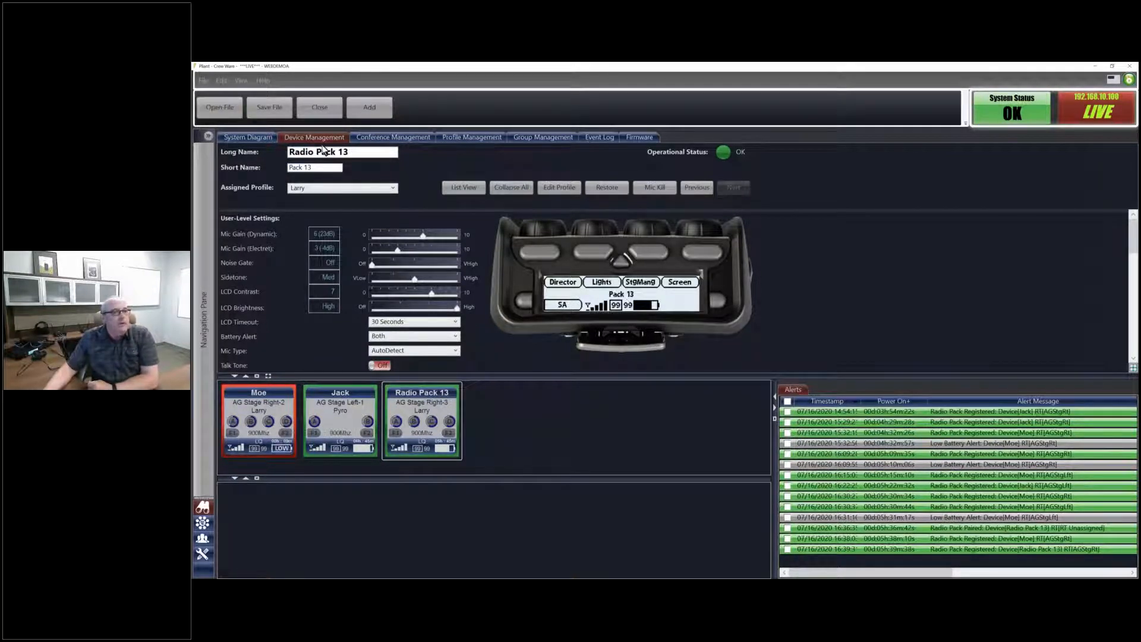
triple_click(352, 152)
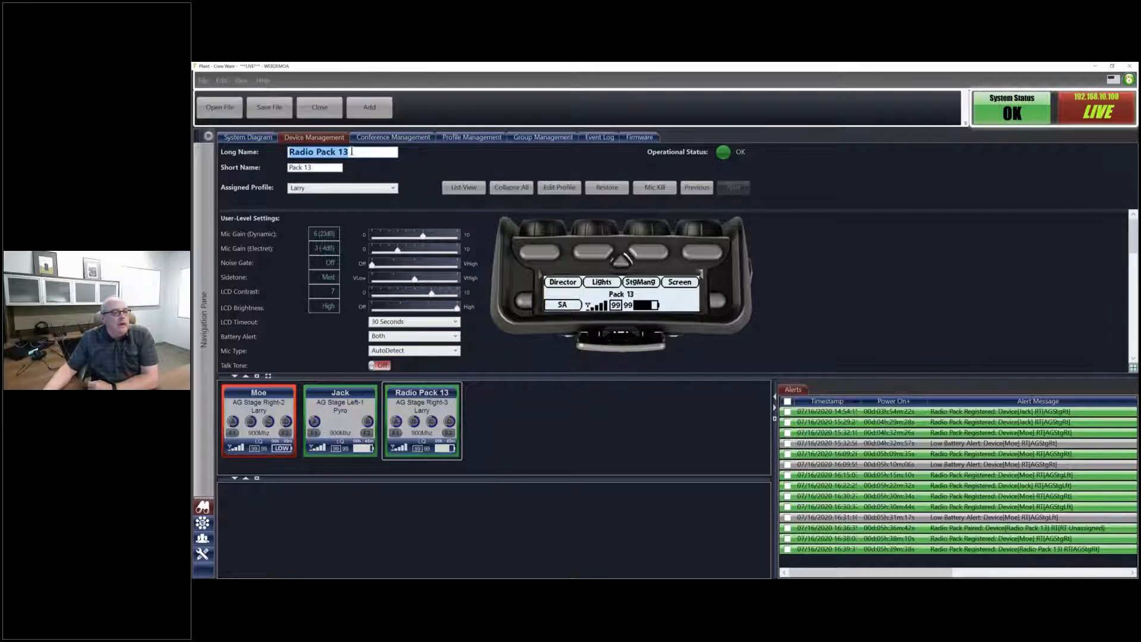
type("Larry")
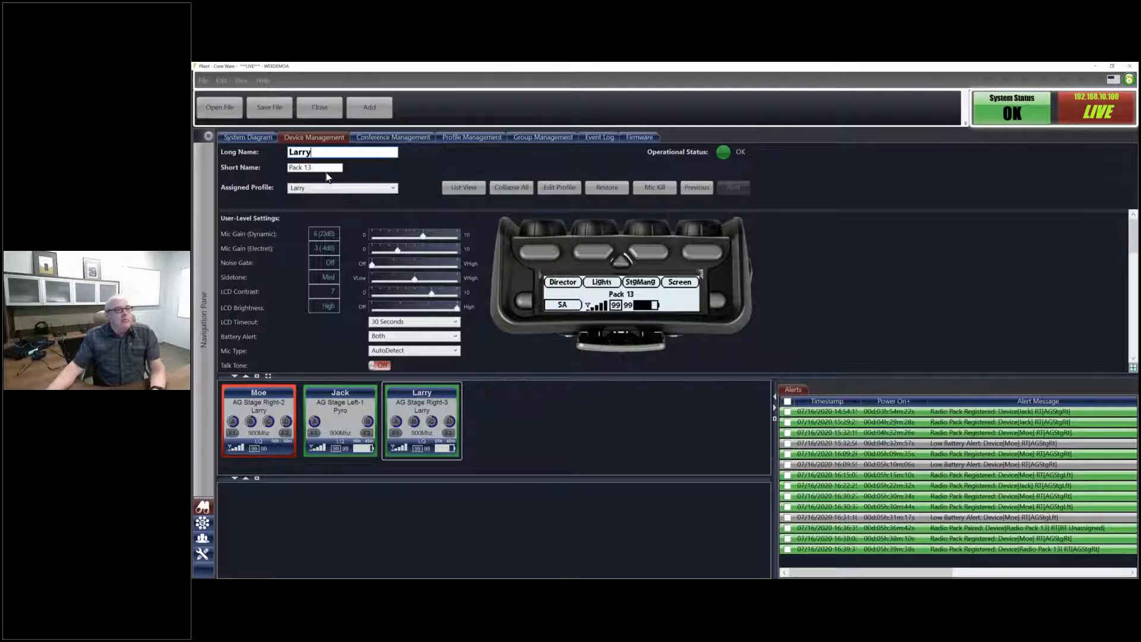
triple_click(322, 167)
type("Larry")
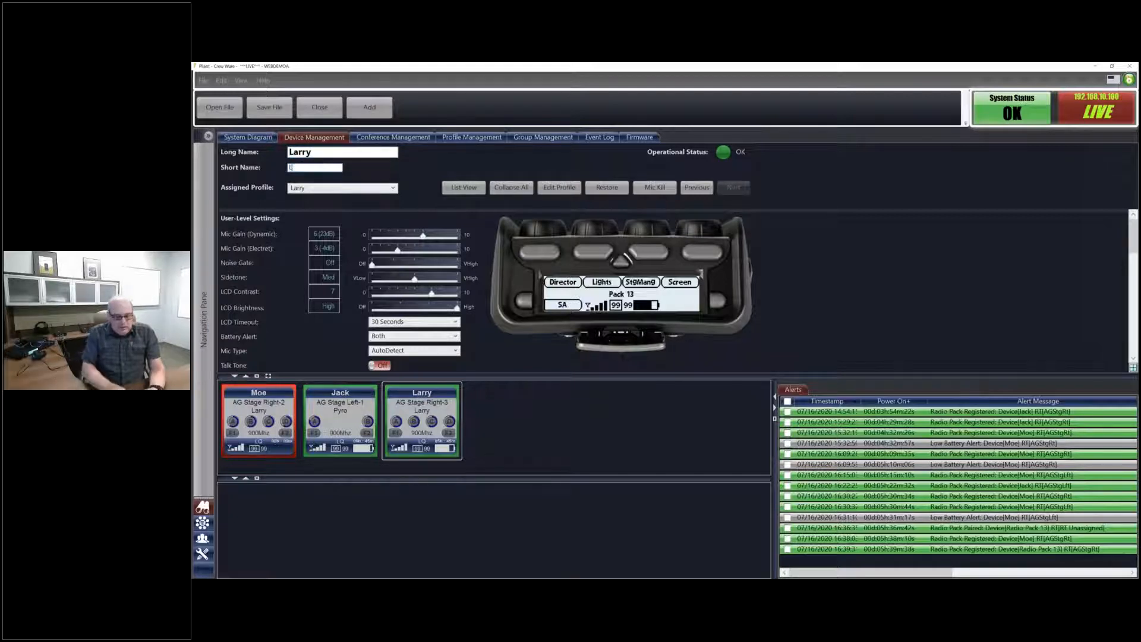
double_click(322, 155)
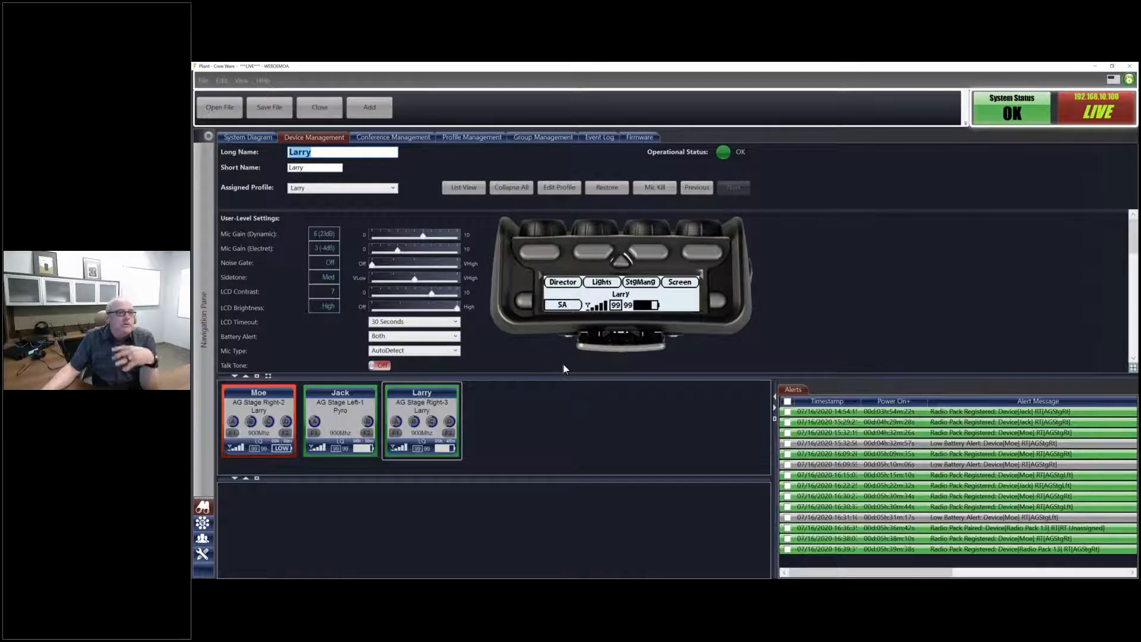
Enlarge the system diagram and review the AG Stage Left transceiver's radio settings and radio pack slot table on its device page.
left_click(260, 137)
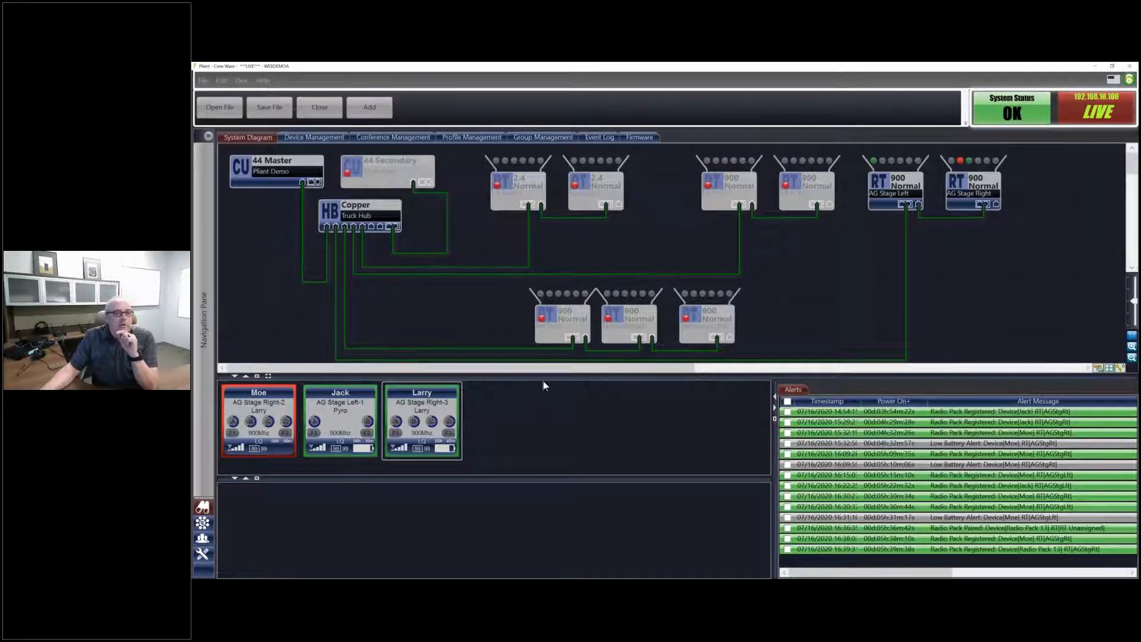
left_click_drag(548, 392, 549, 444)
double_click(876, 202)
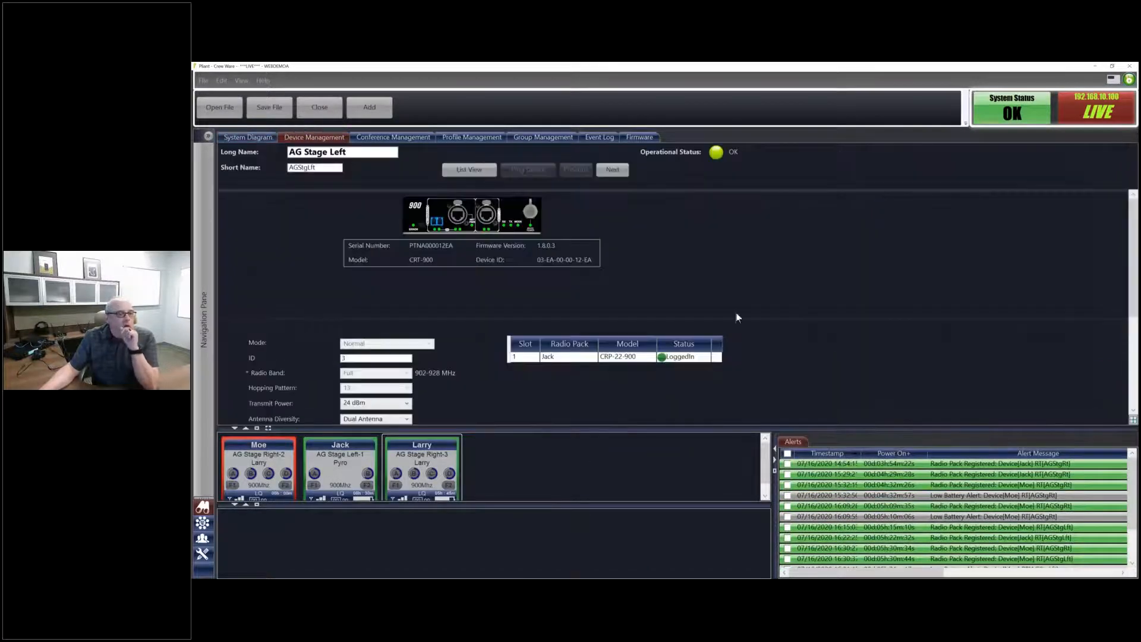
left_click(249, 138)
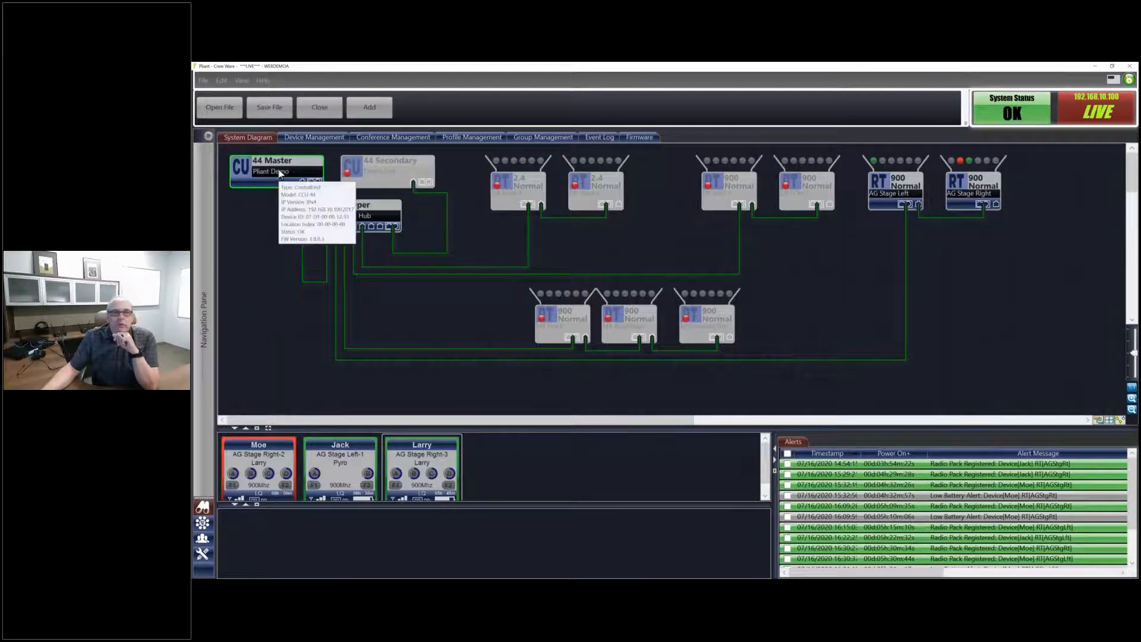
double_click(902, 191)
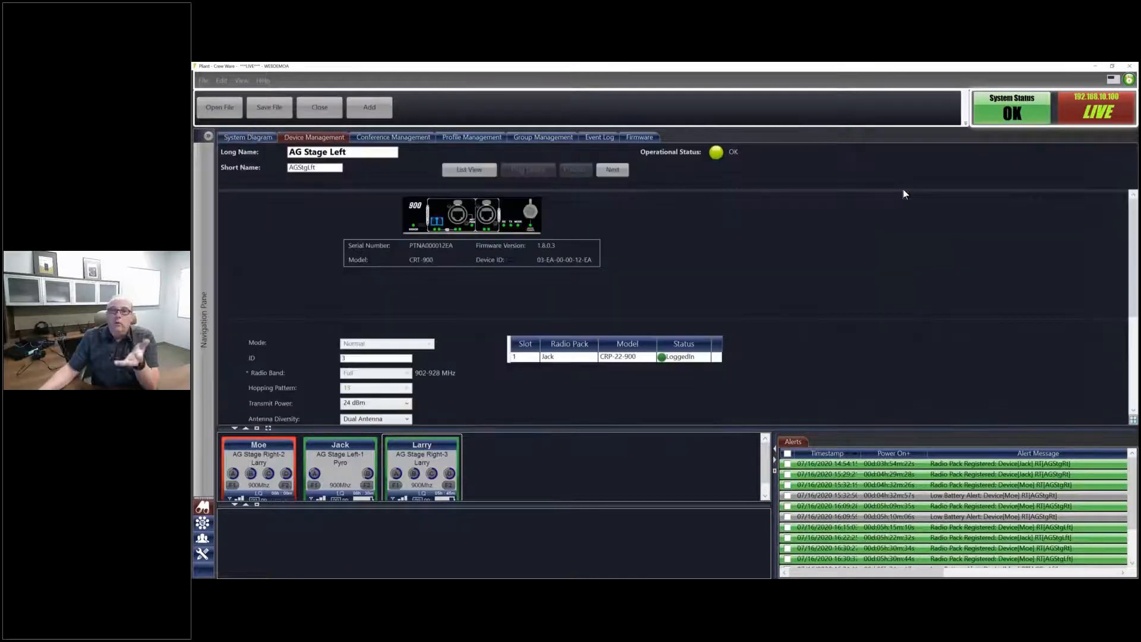
left_click_drag(1134, 280, 1136, 318)
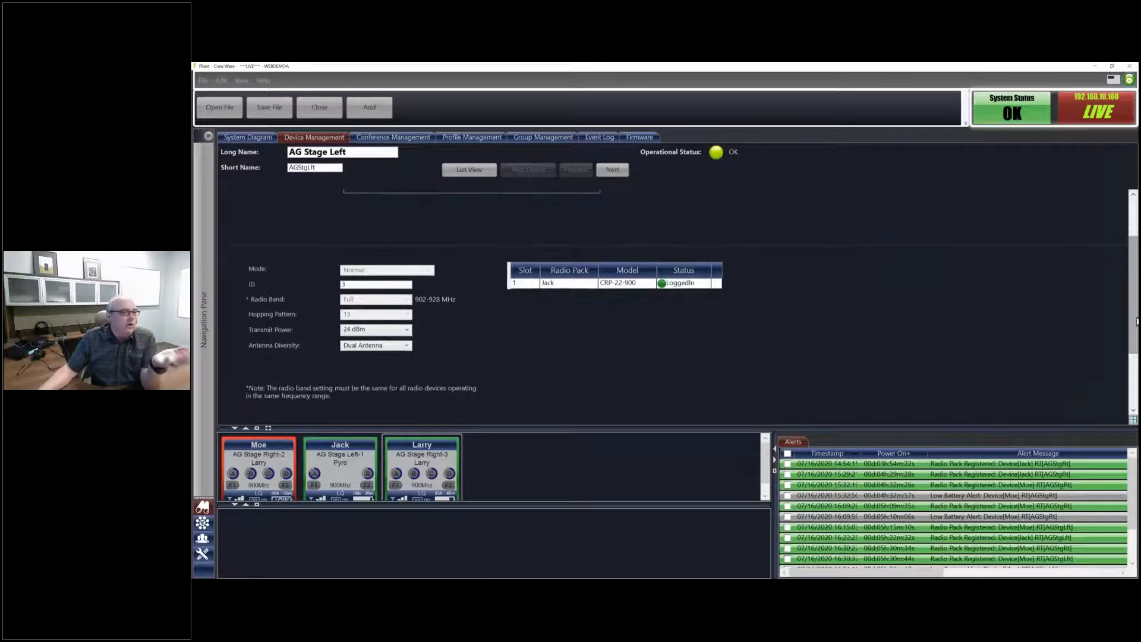
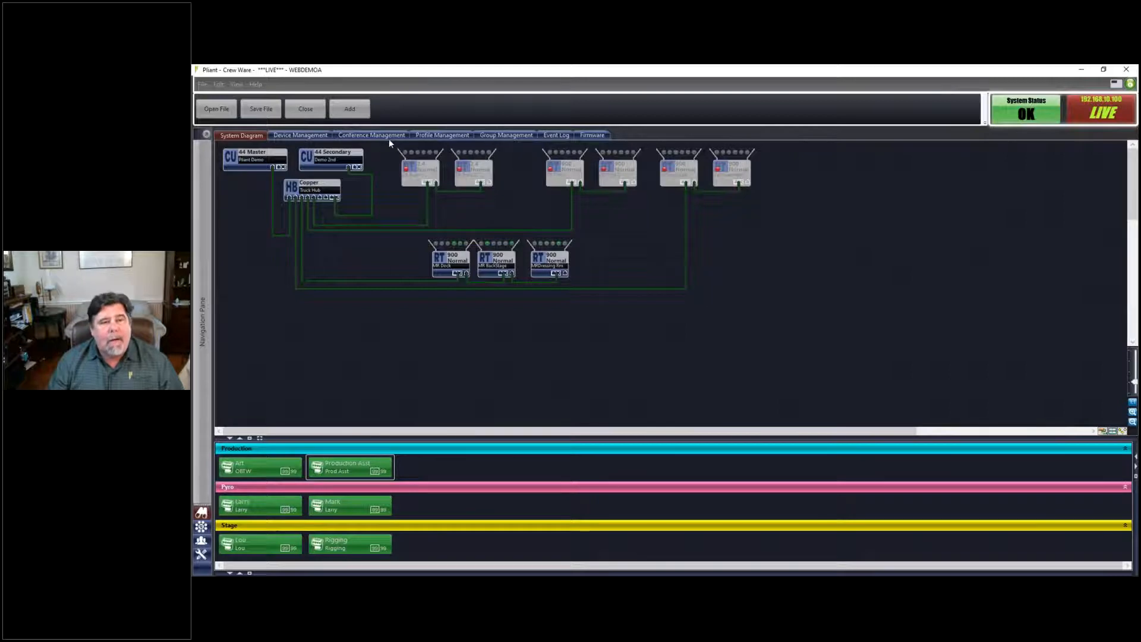
Add a conference with "Art" as both its conference name and short name.
left_click(390, 135)
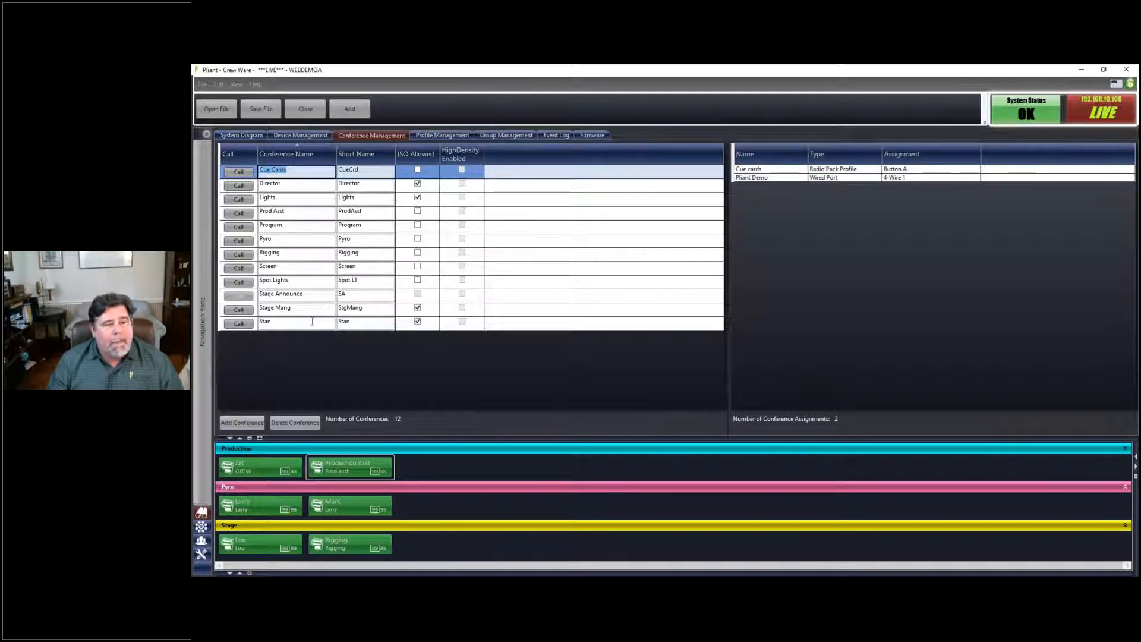
left_click(241, 424)
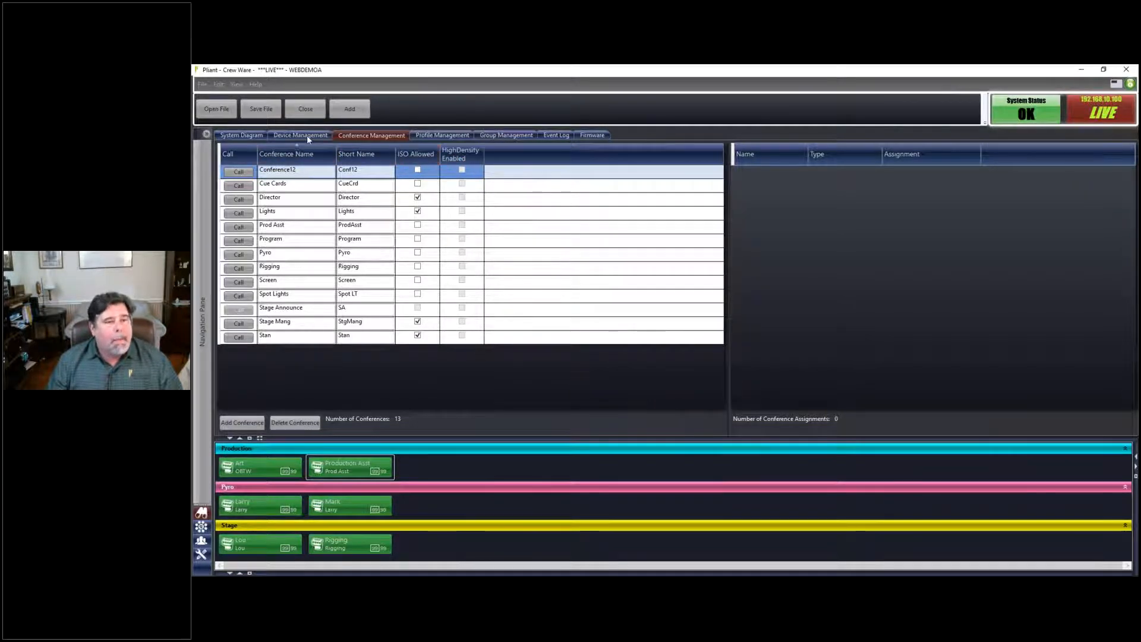
left_click(306, 169)
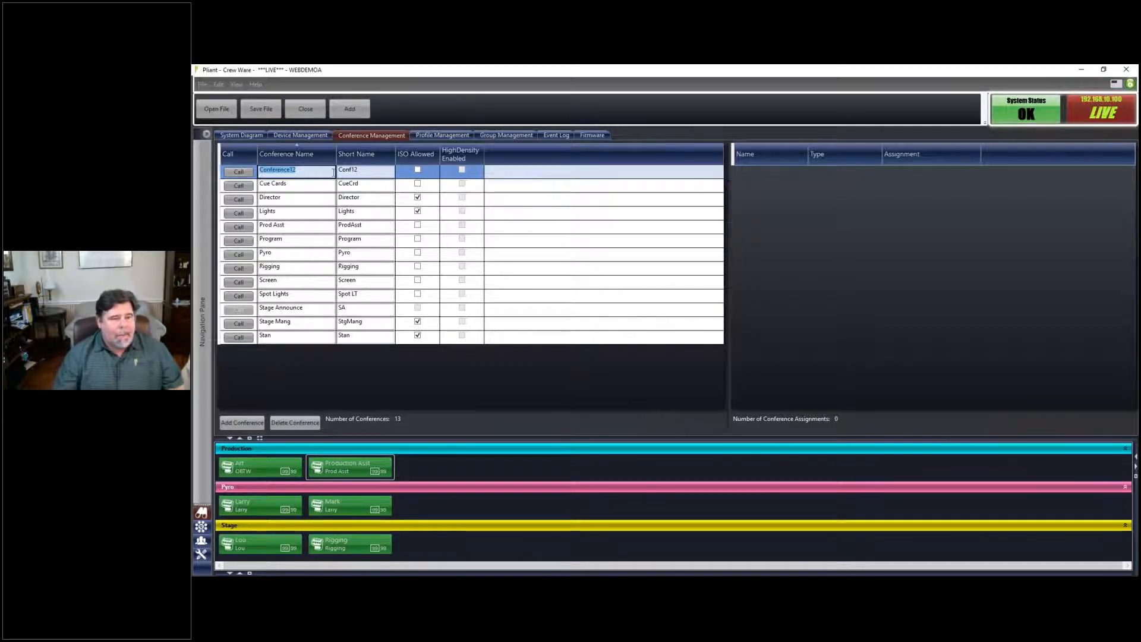
type("Art")
key("Tab")
type("Art")
key("Return")
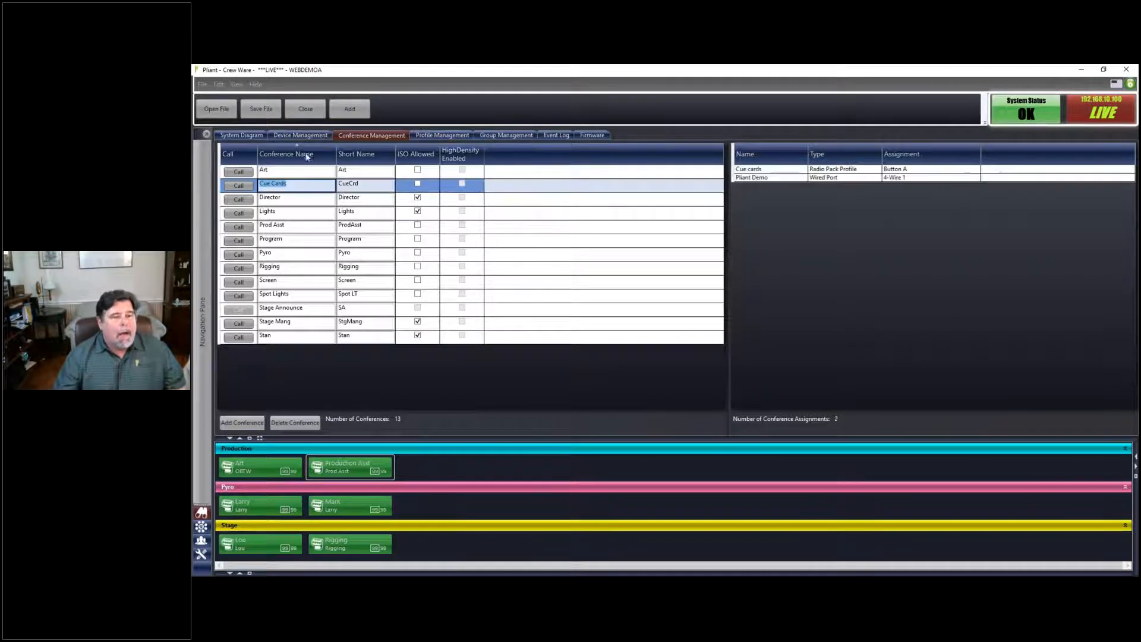
left_click(296, 170)
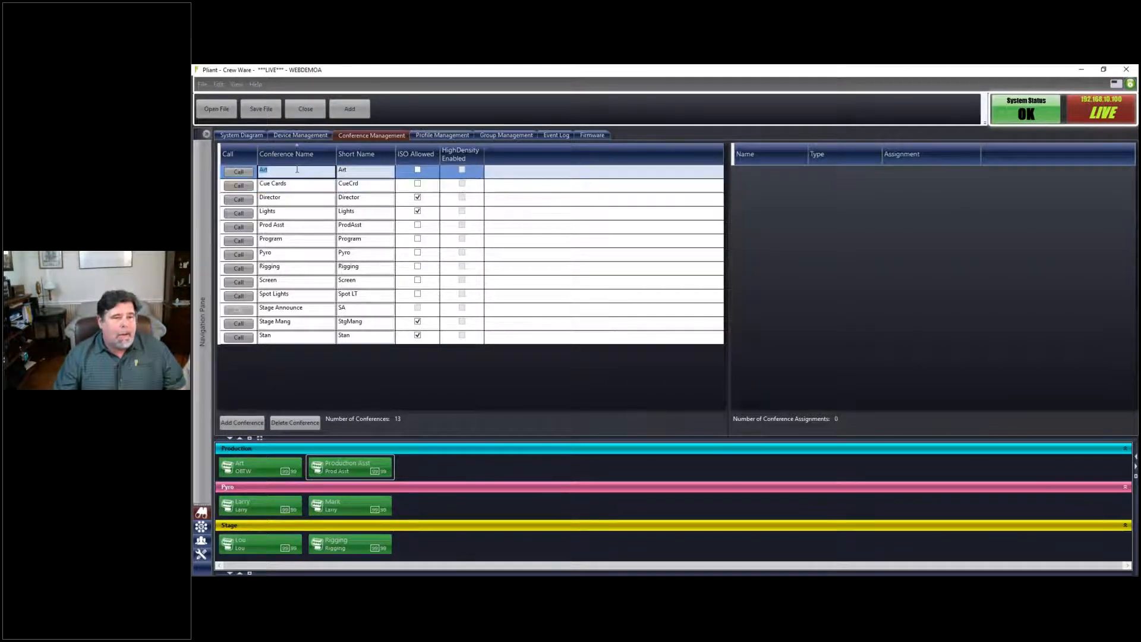
left_click(369, 171)
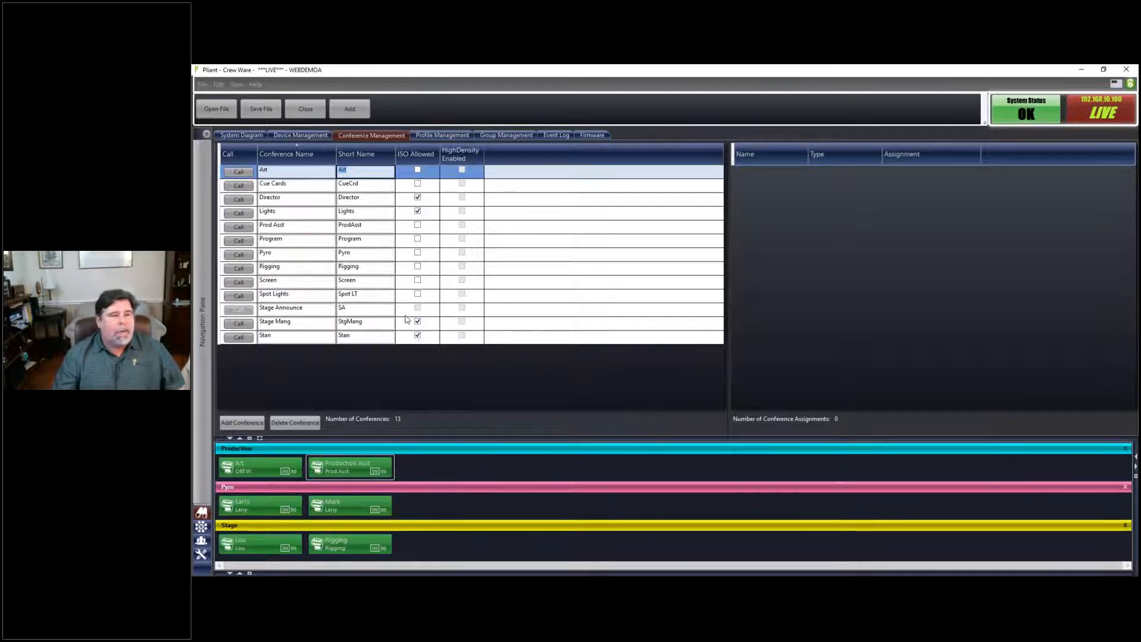
Open the 44 Master control unit's device page and collapse the radio pack pane to show more port settings.
left_click(246, 135)
mouse_move(244, 161)
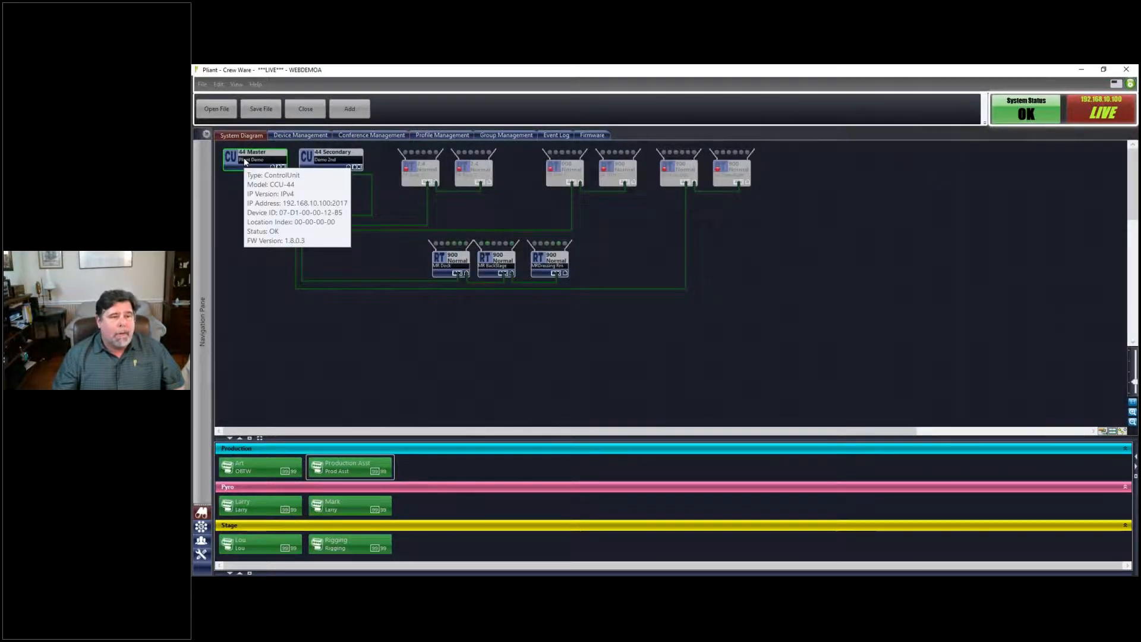
double_click(244, 158)
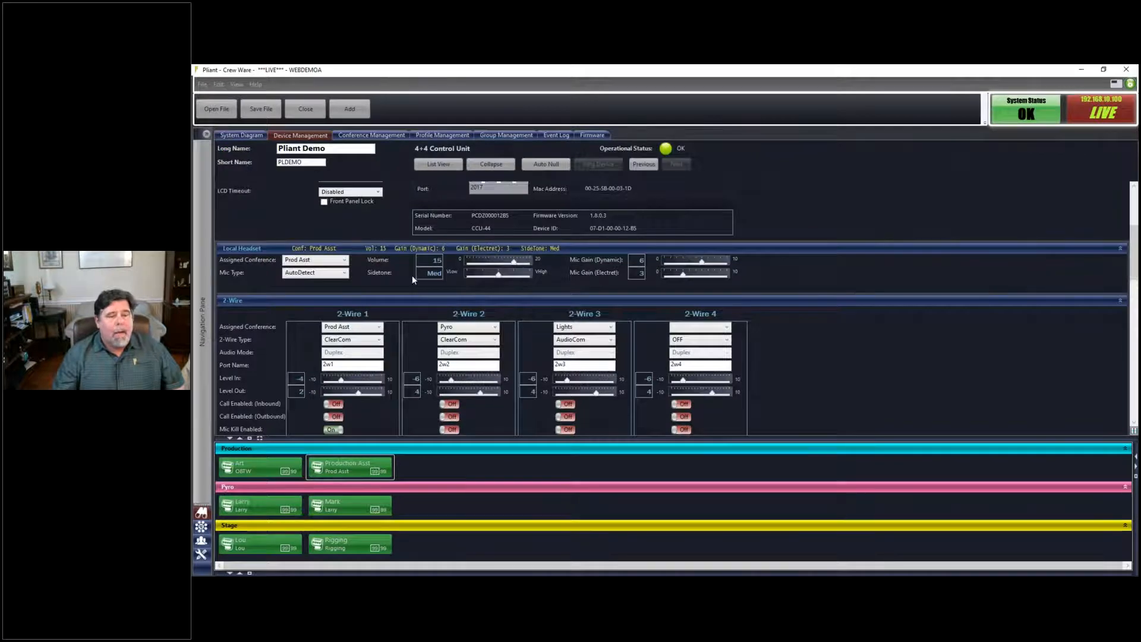
left_click(230, 439)
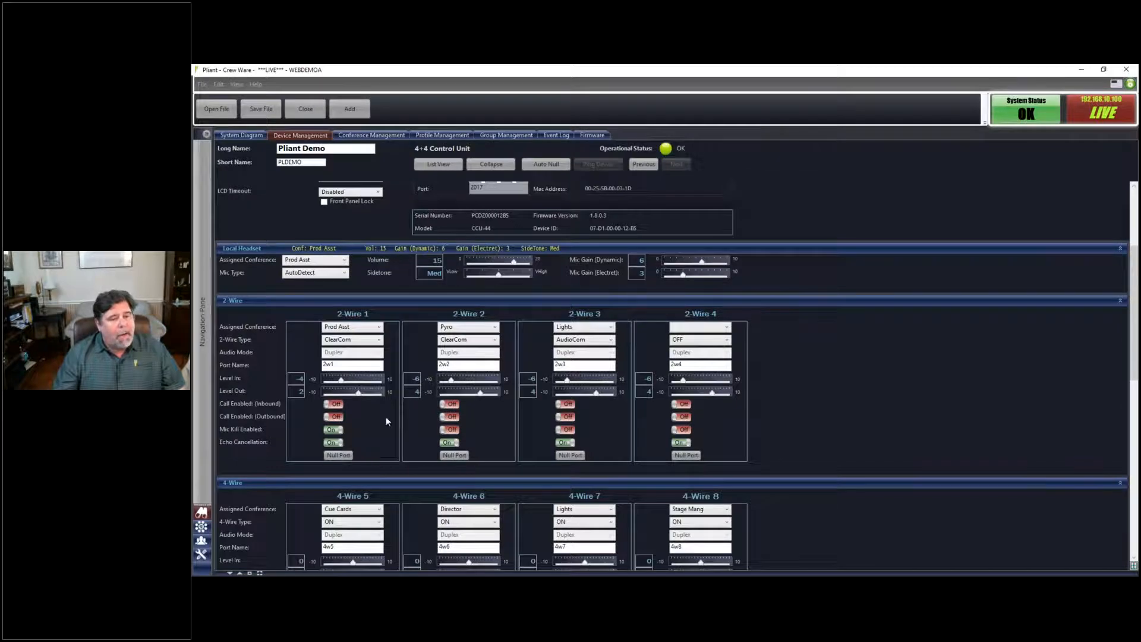
Assign the Art conference to the 2-Wire 1 and 2-Wire 2 ports.
left_click(379, 328)
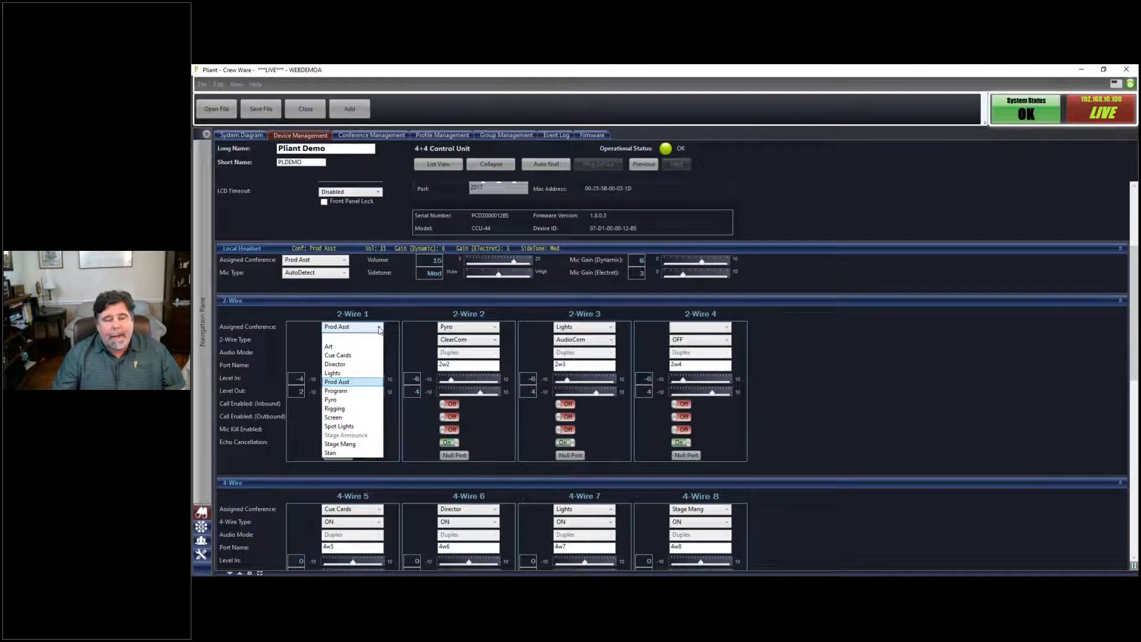
left_click(366, 347)
left_click(475, 327)
left_click(488, 346)
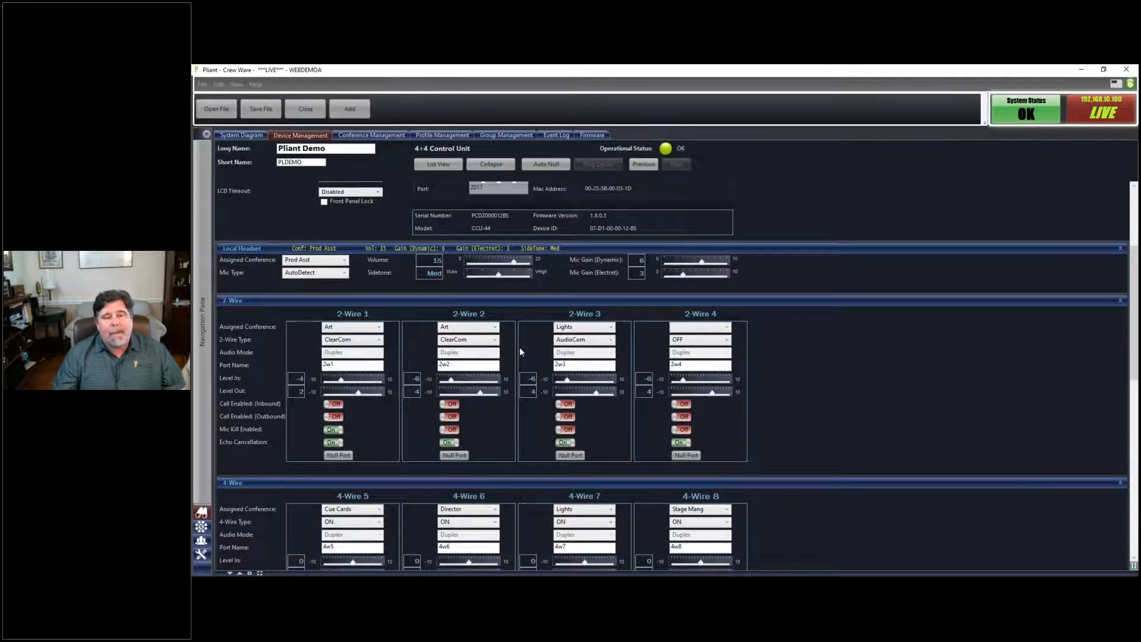
left_click(492, 327)
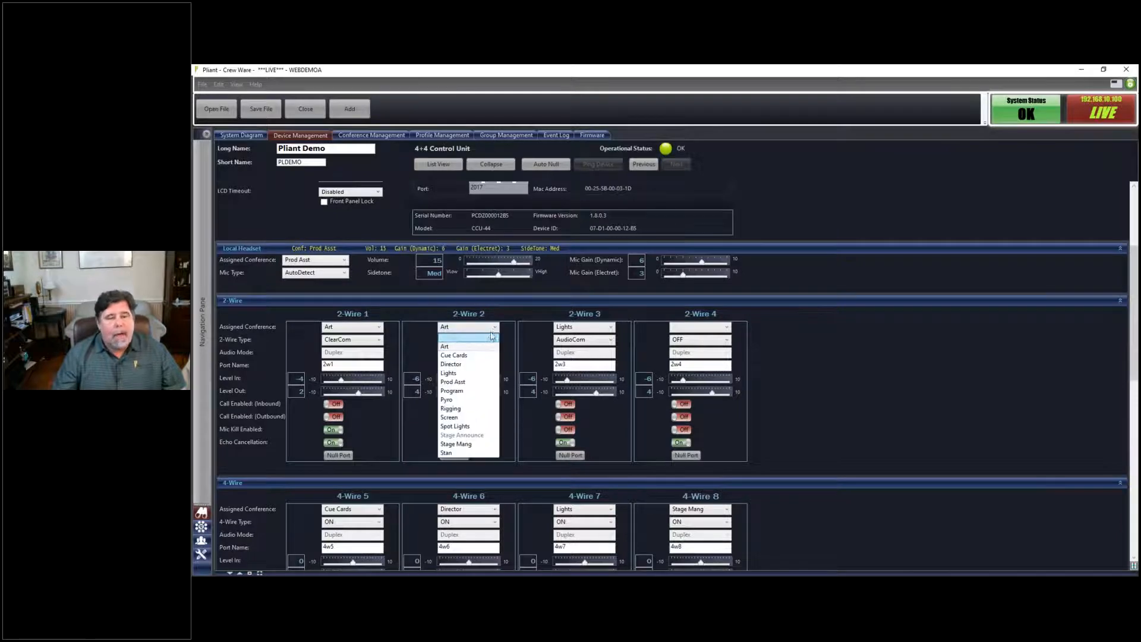
left_click(510, 333)
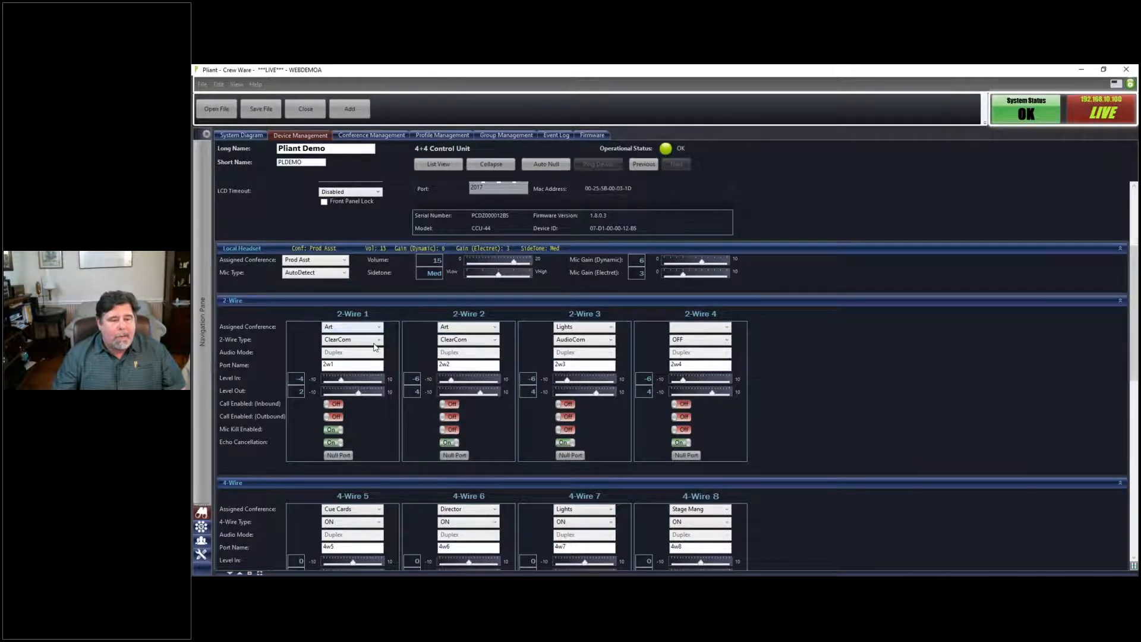
Assign the Art conference to the 4-Wire 5 port and view the type options for 2-Wire 1.
left_click(375, 509)
left_click(350, 384)
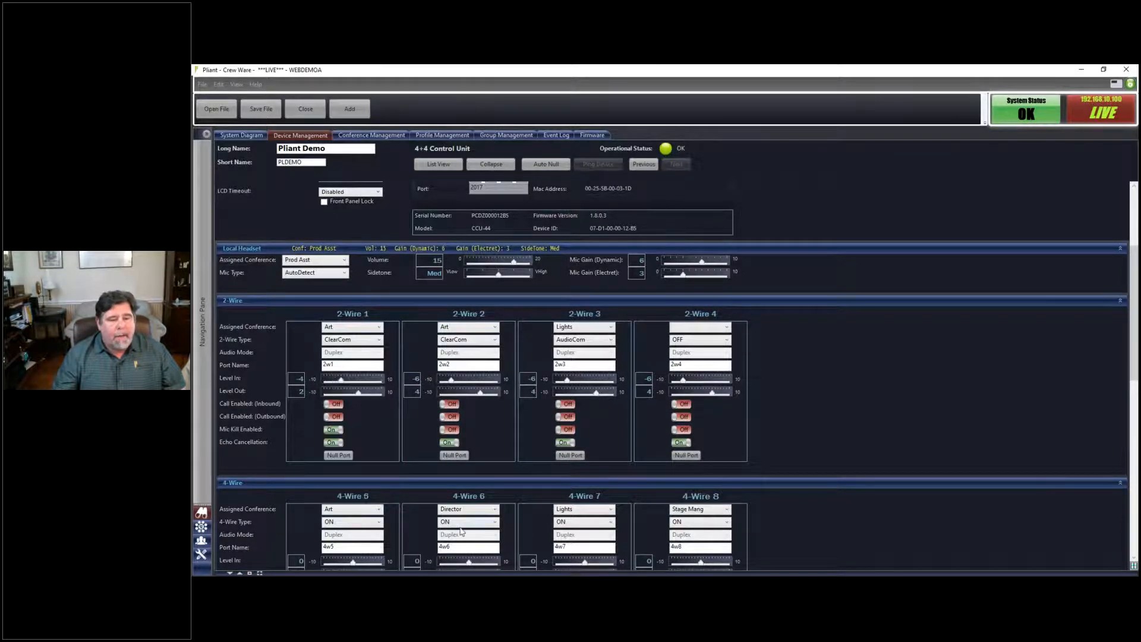
left_click(361, 342)
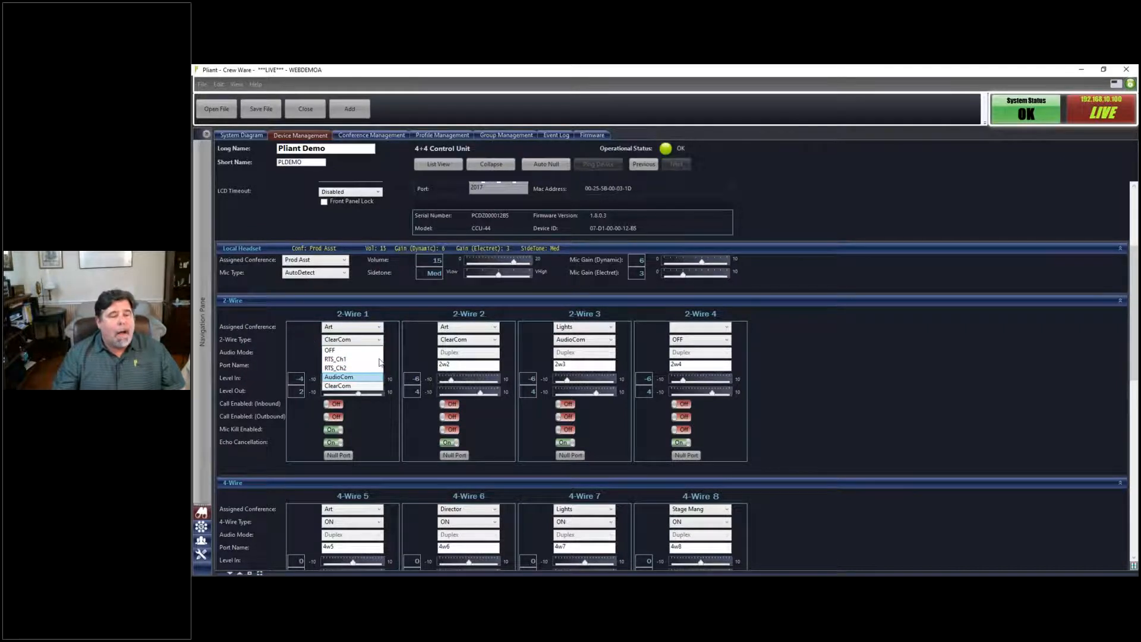
left_click(395, 344)
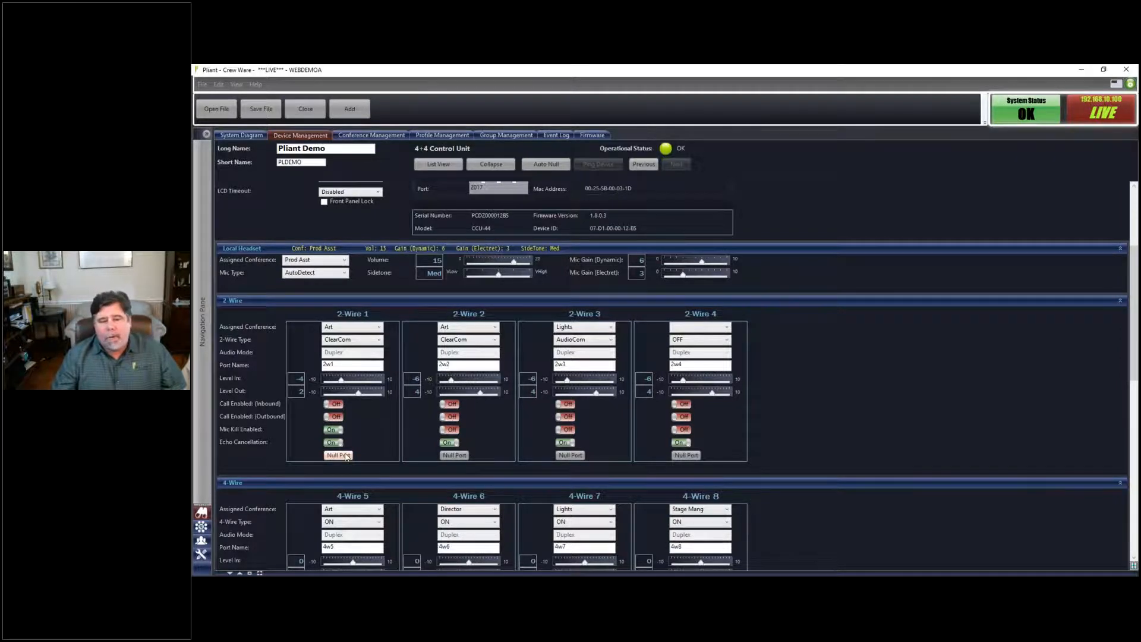
Assign the Director conference to the 4-Wire 5 port and turn on its echo cancellation.
scroll(345, 458, "down", 1)
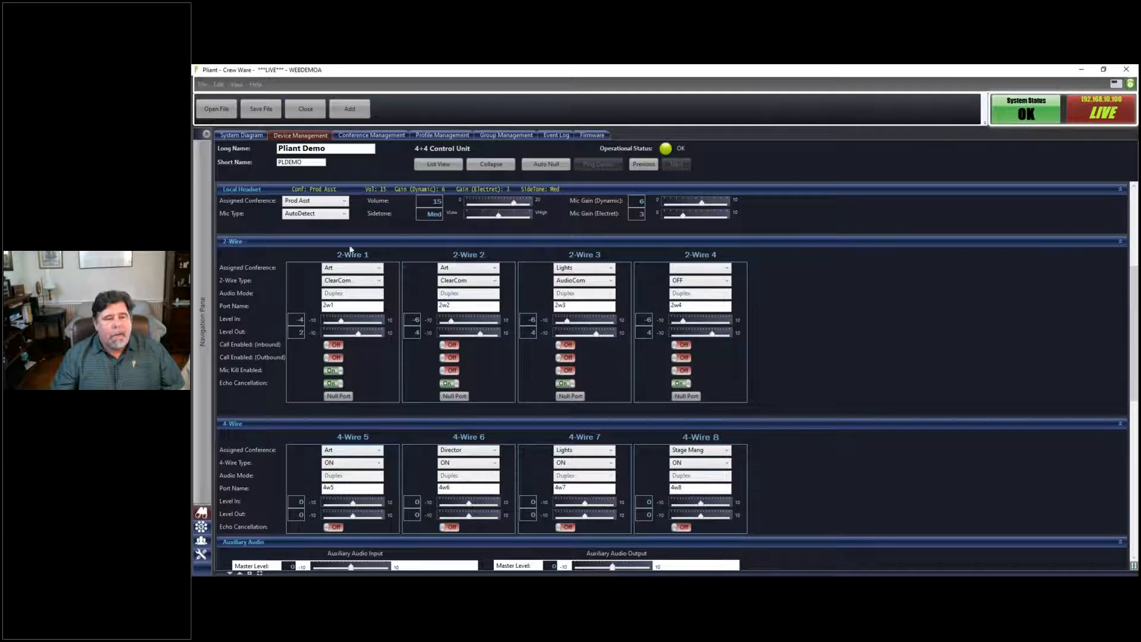
left_click(354, 452)
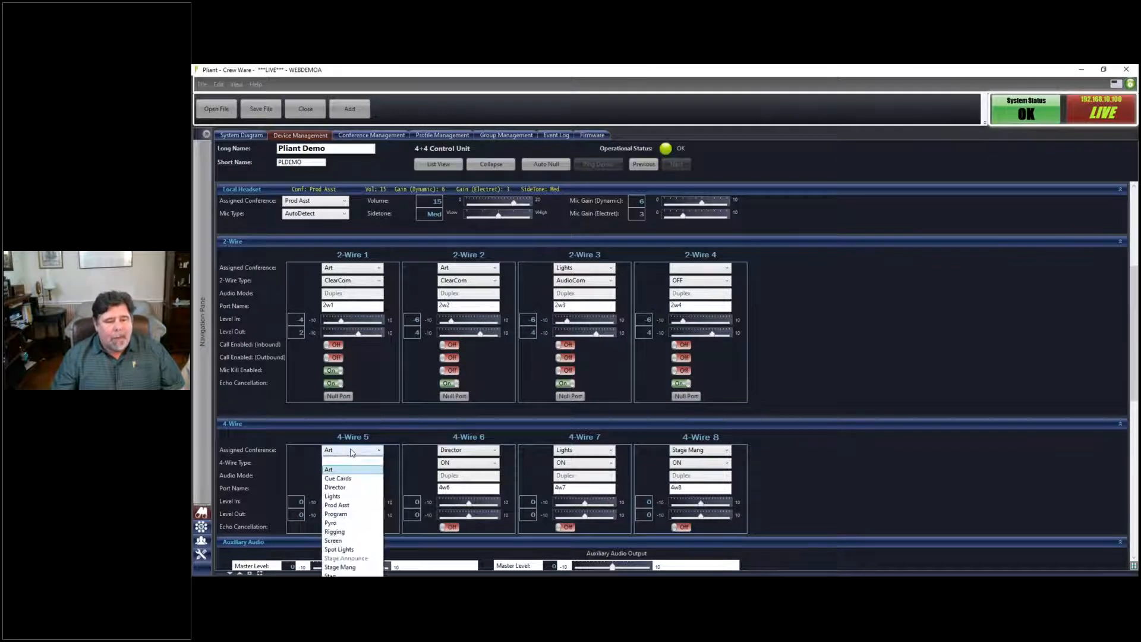
left_click(335, 487)
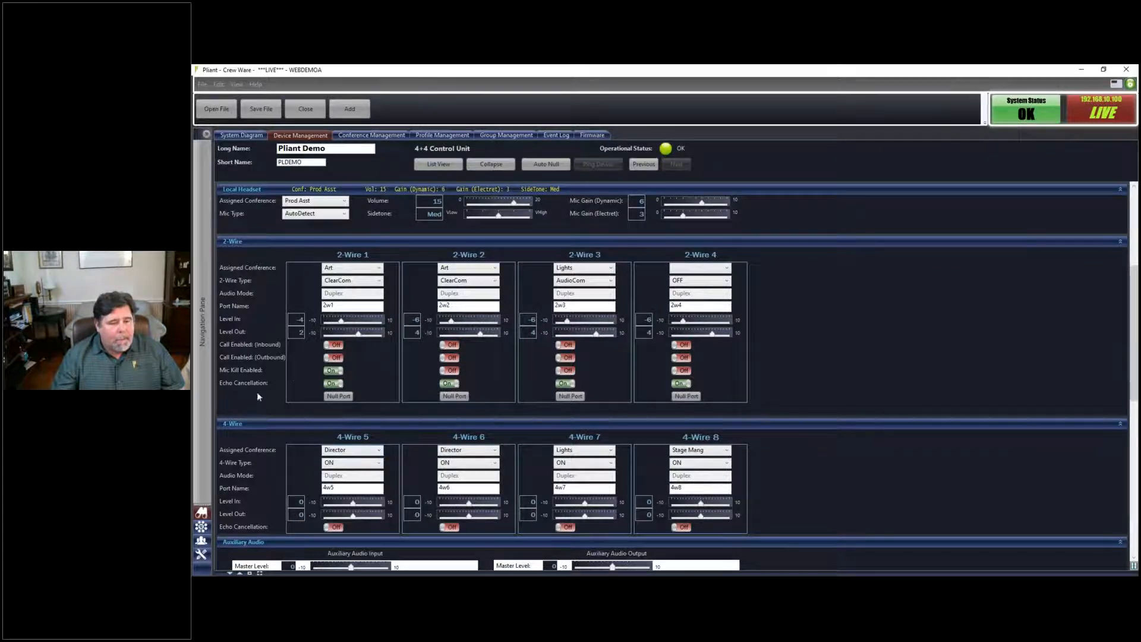
left_click(369, 464)
left_click(378, 482)
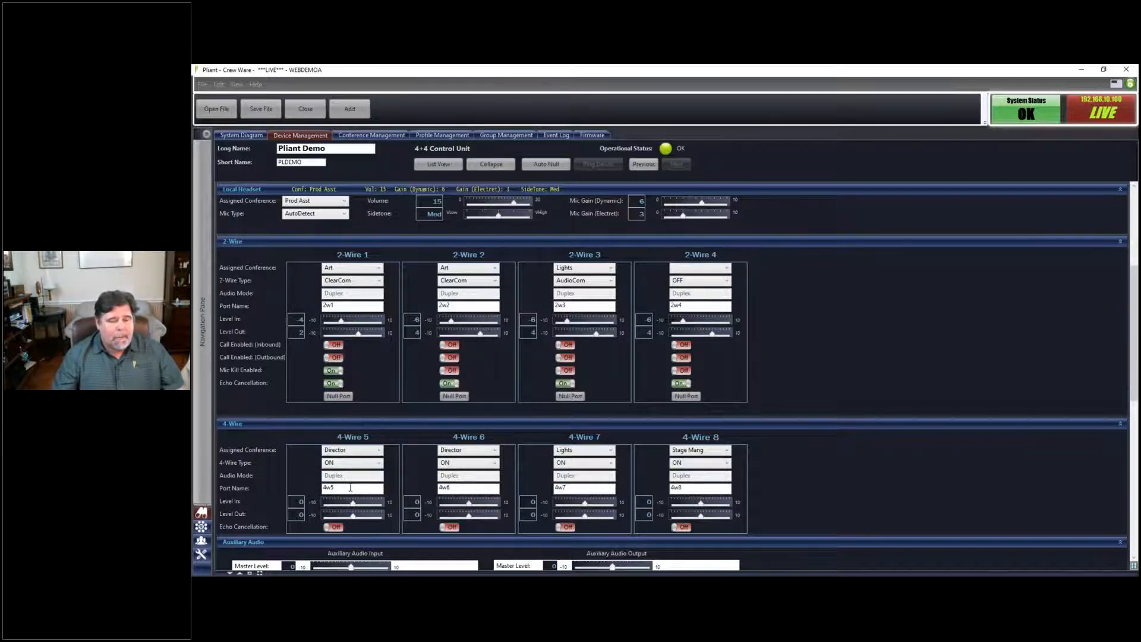
scroll(335, 470, "down", 2)
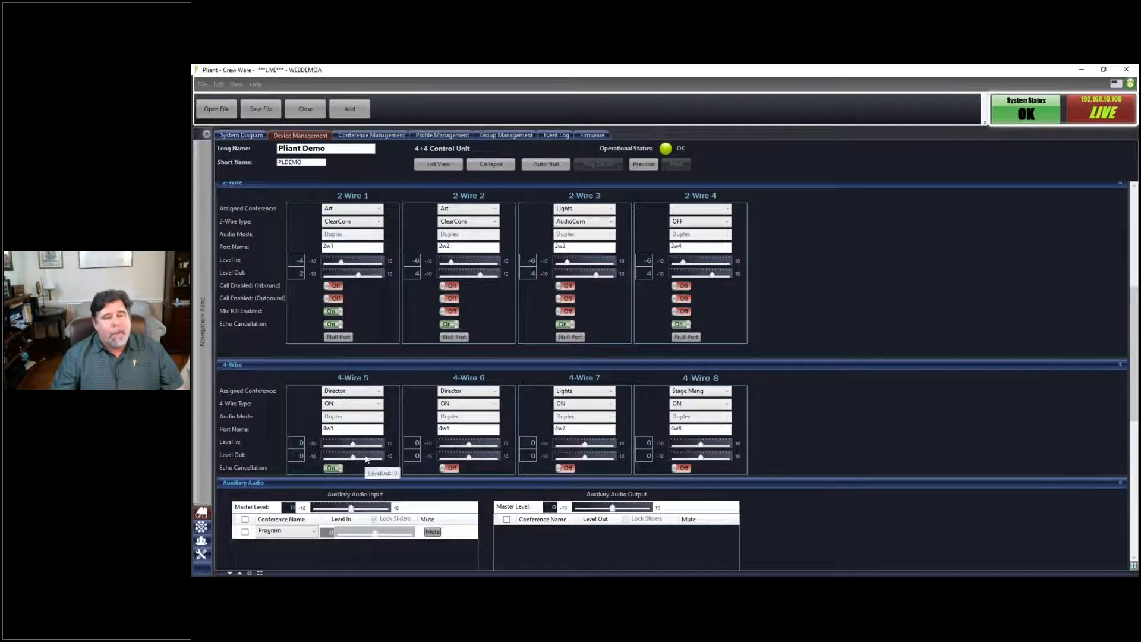
scroll(385, 424, "up", 2)
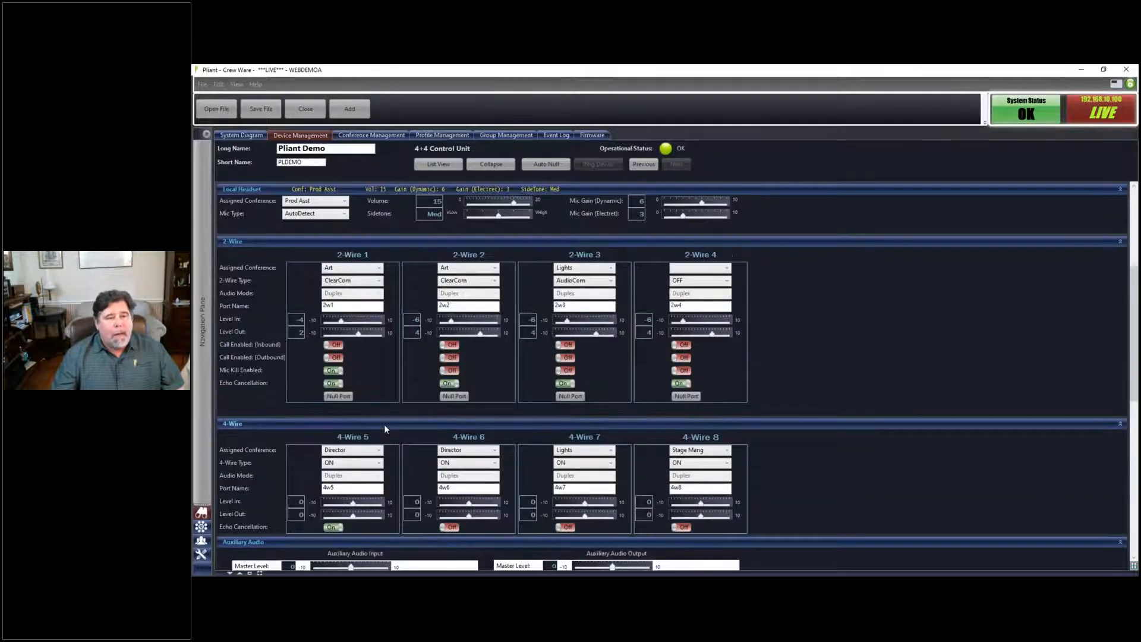
Add an auxiliary audio output assignment for the Director conference on the control unit.
scroll(385, 428, "down", 1)
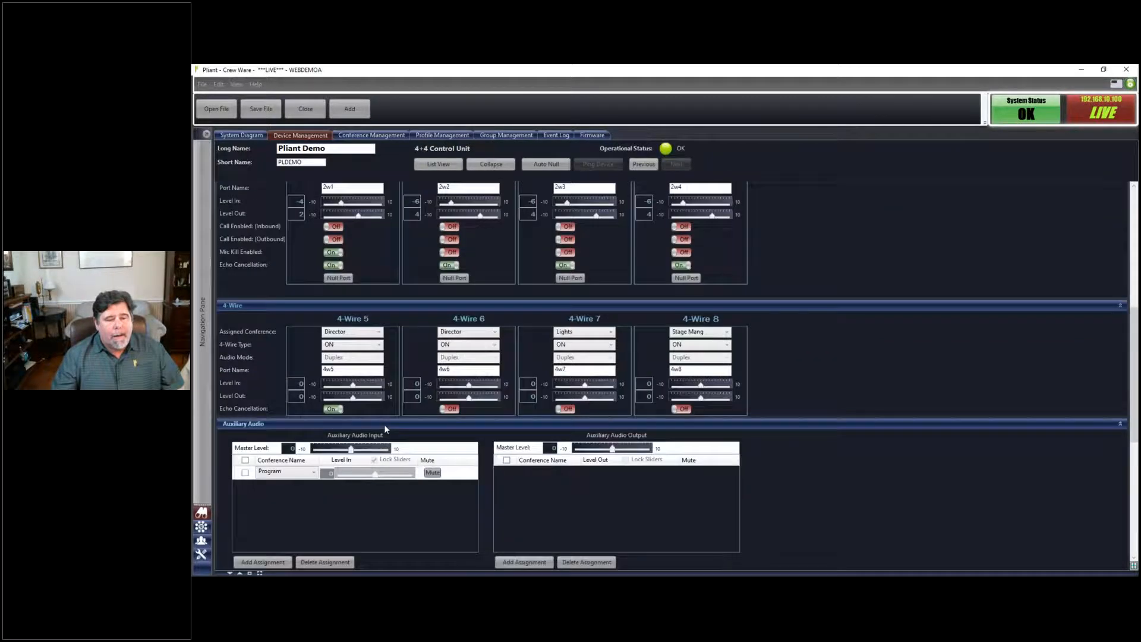
scroll(384, 425, "down", 2)
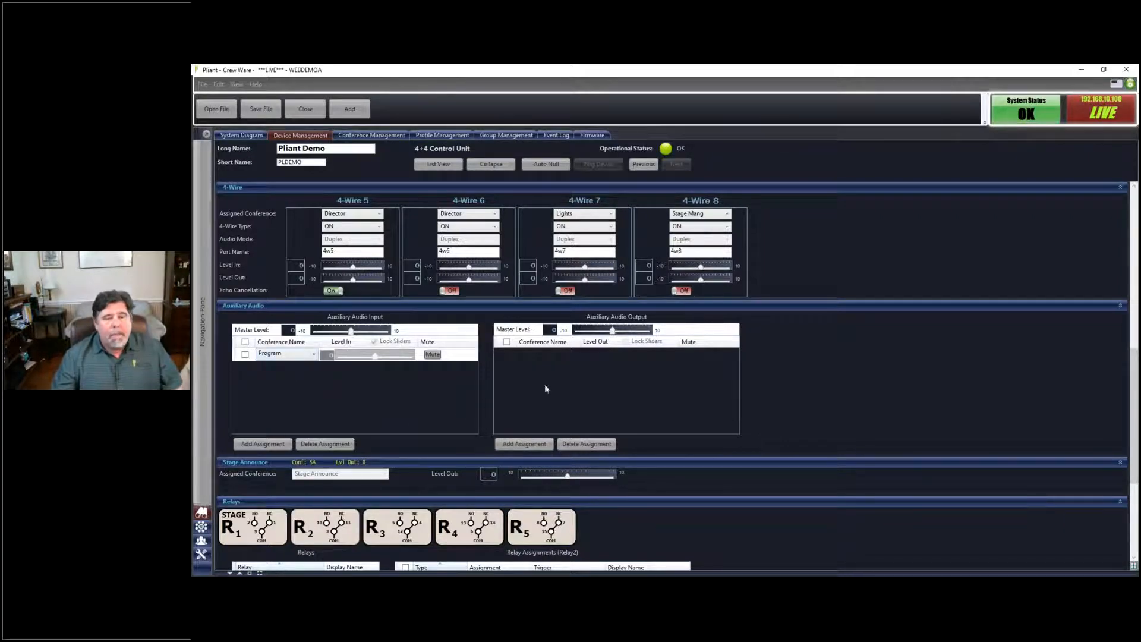
left_click(525, 444)
left_click(574, 355)
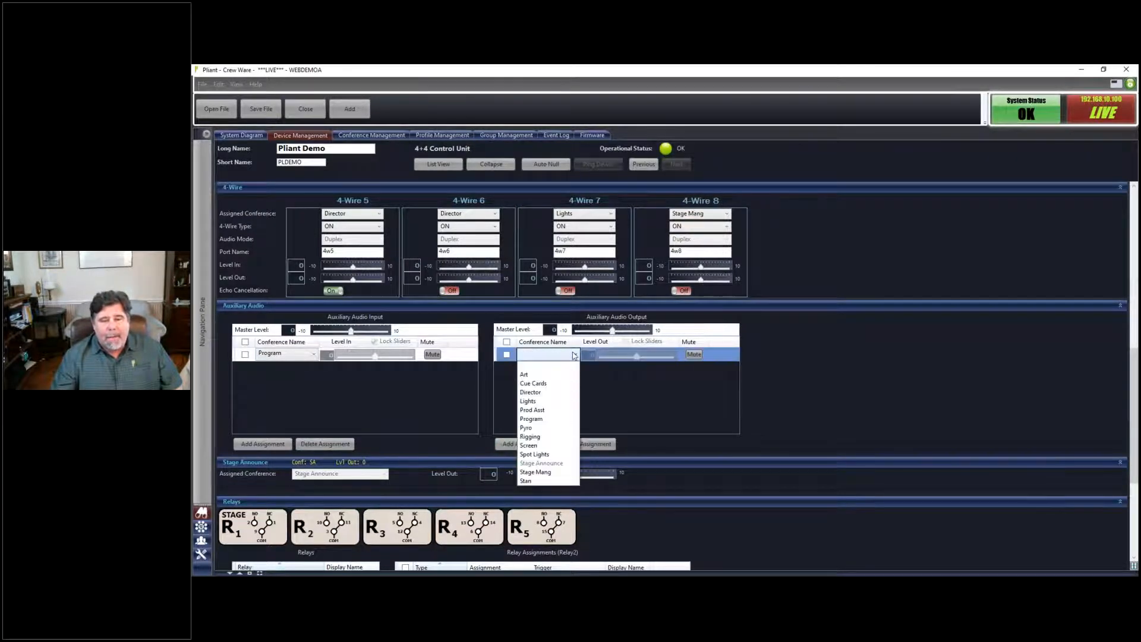
left_click(562, 397)
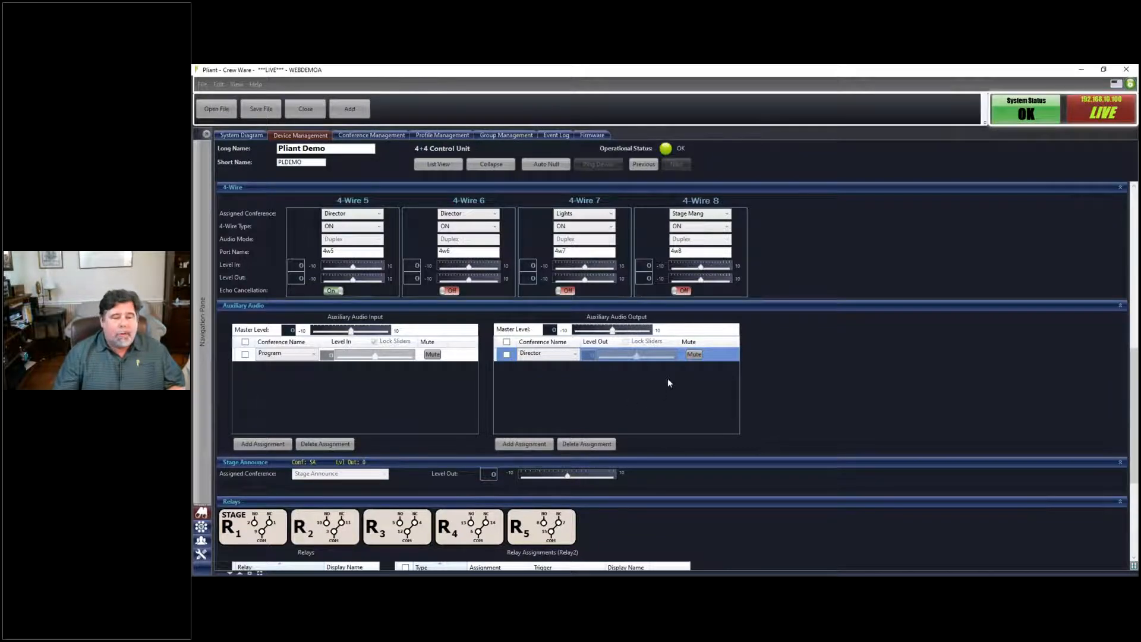
Review the control unit's stage announce, relay and nulling settings.
scroll(446, 416, "down", 5)
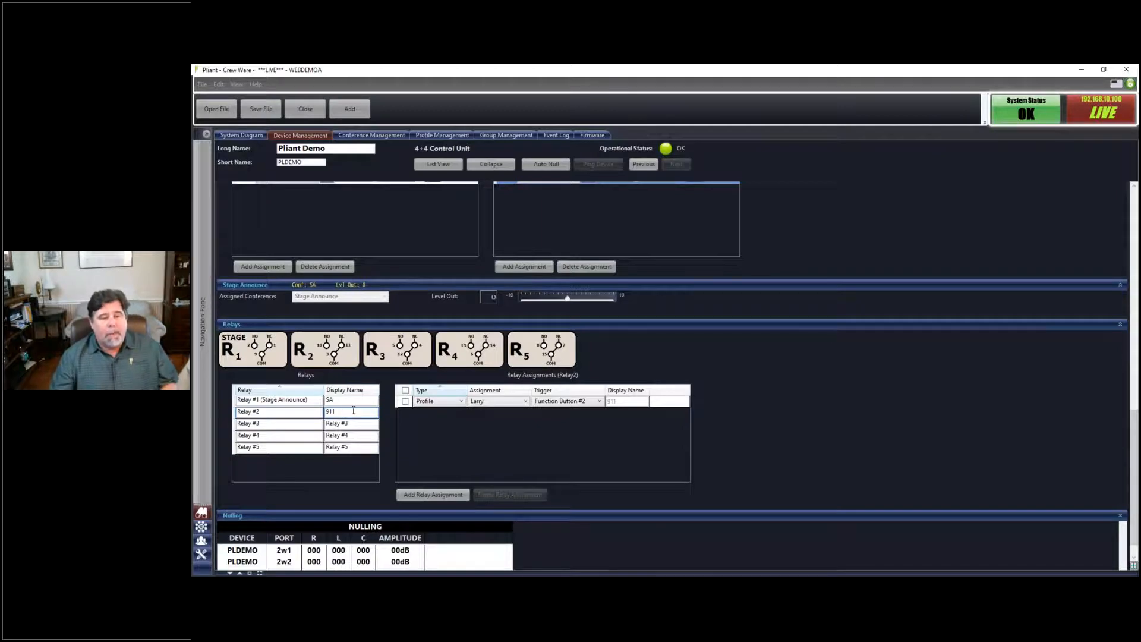
scroll(628, 408, "down", 1)
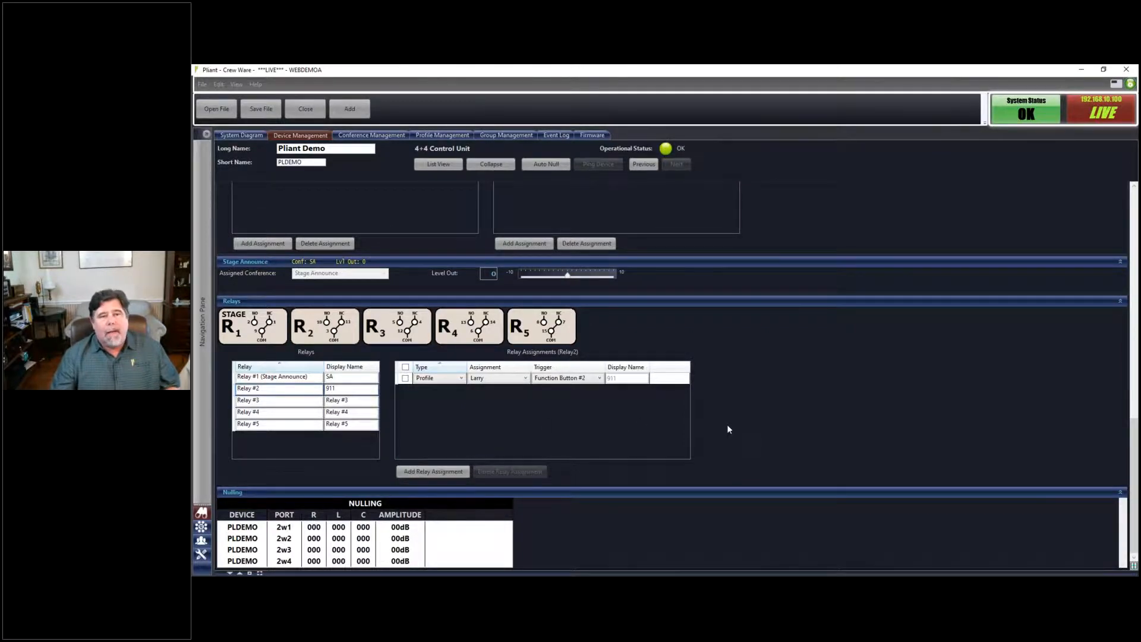
scroll(728, 427, "up", 3)
scroll(728, 428, "up", 10)
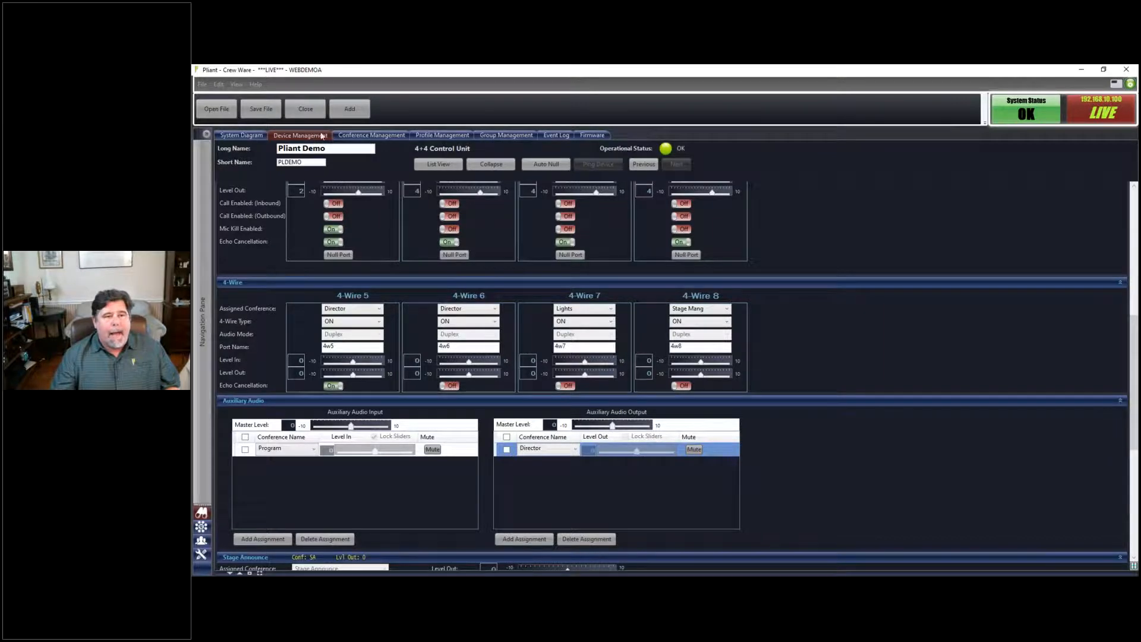
Review the button assignments of the Pyro and Cue cards radio pack profiles, first in the profile list and then on their detail pages.
left_click(447, 136)
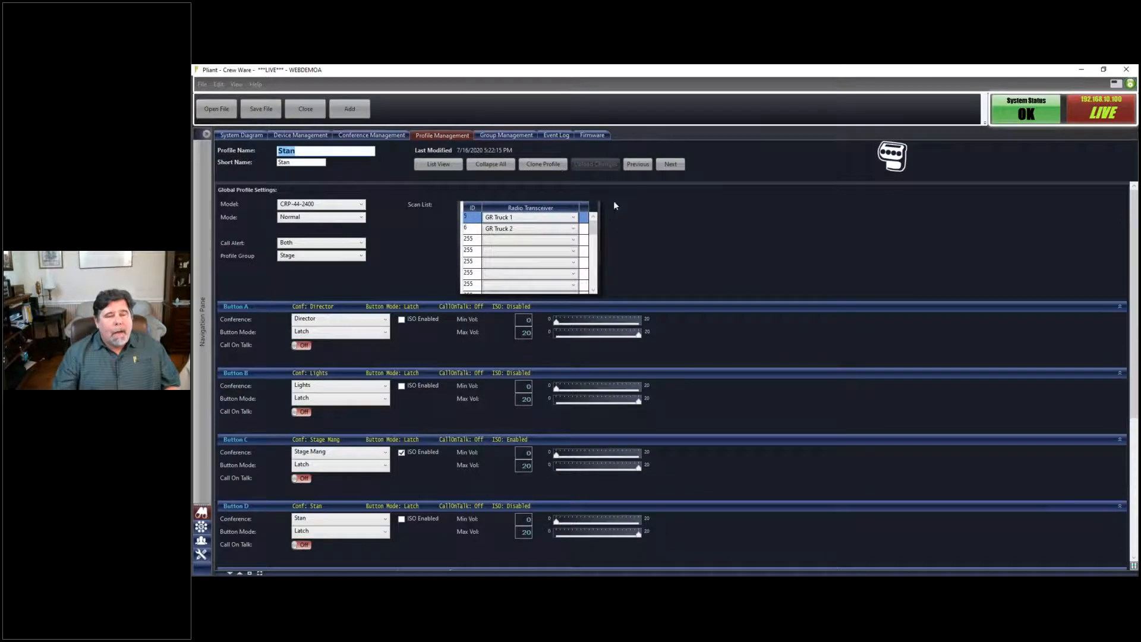
left_click(432, 162)
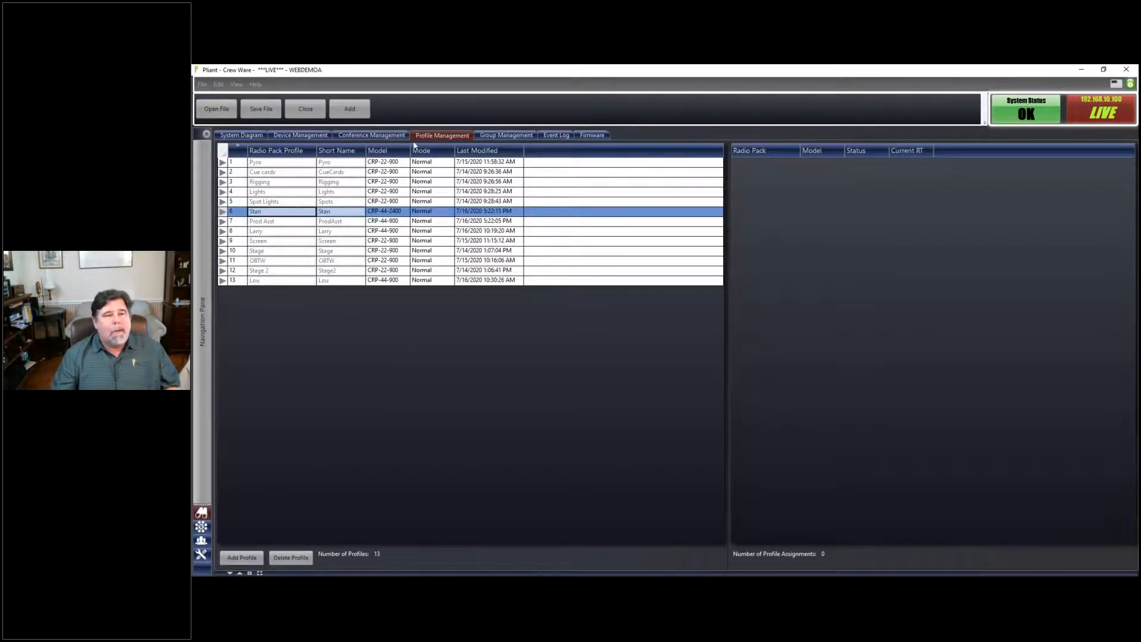
left_click(223, 162)
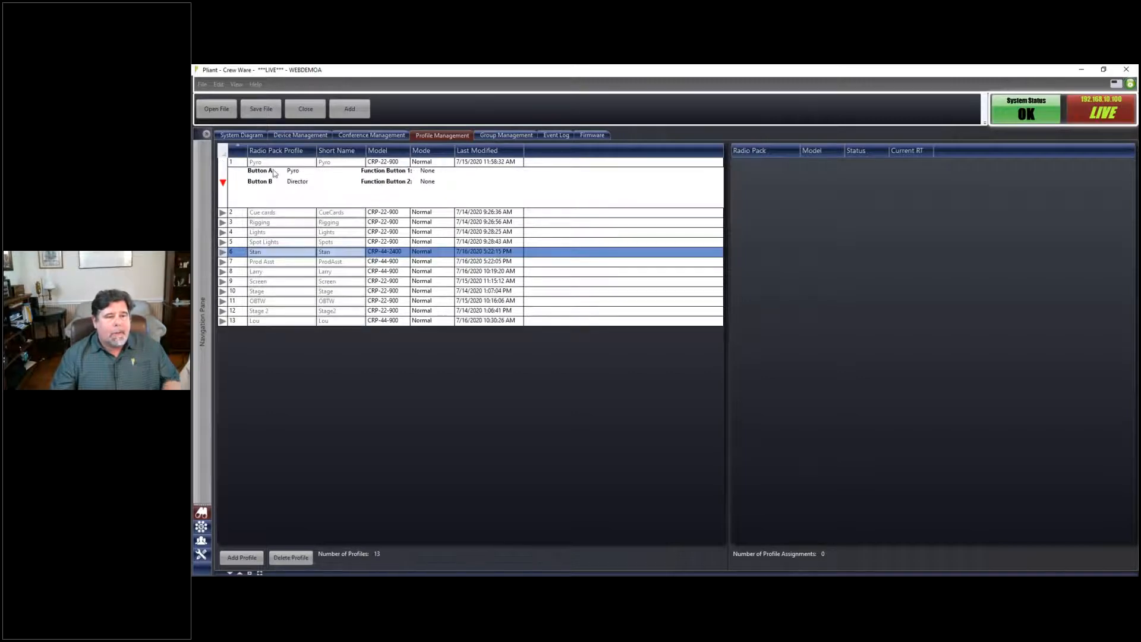
left_click(222, 212)
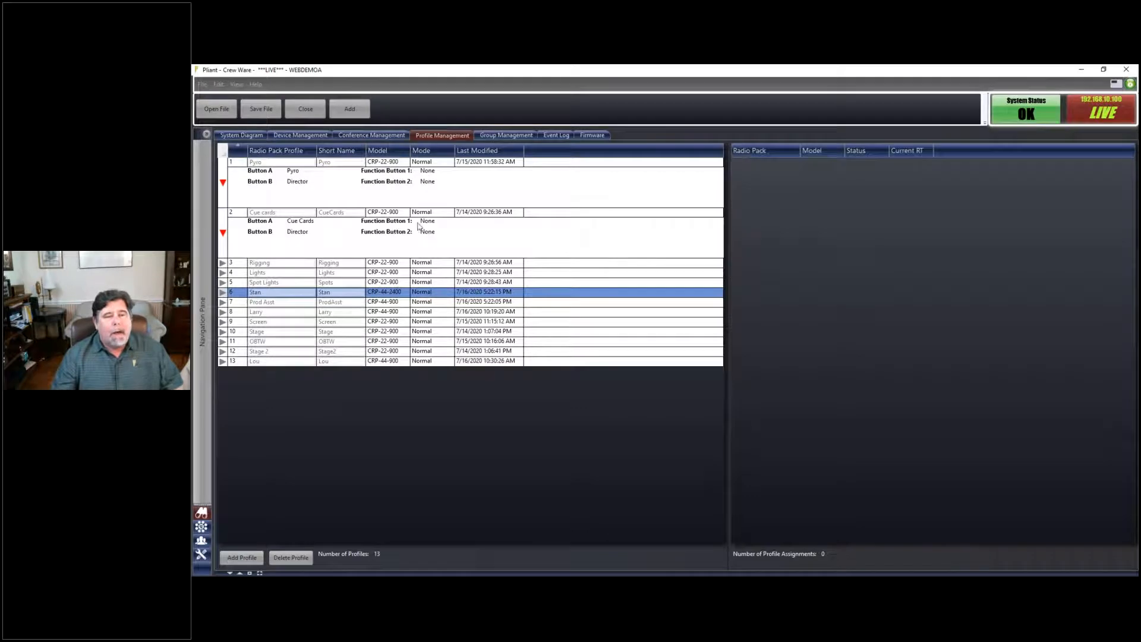
double_click(224, 171)
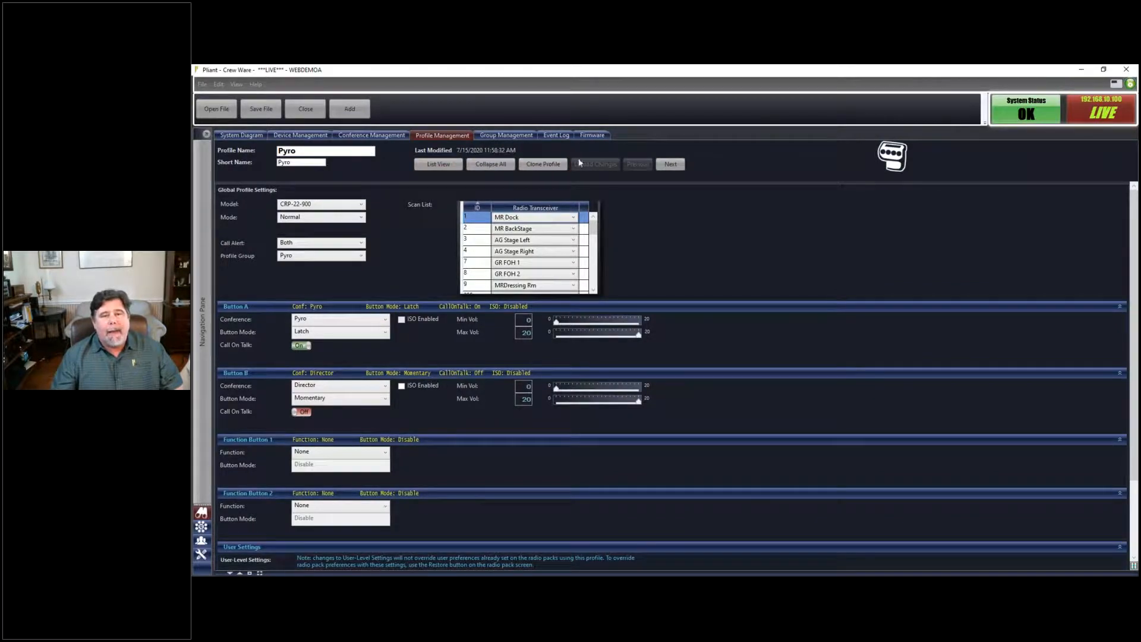
left_click(674, 166)
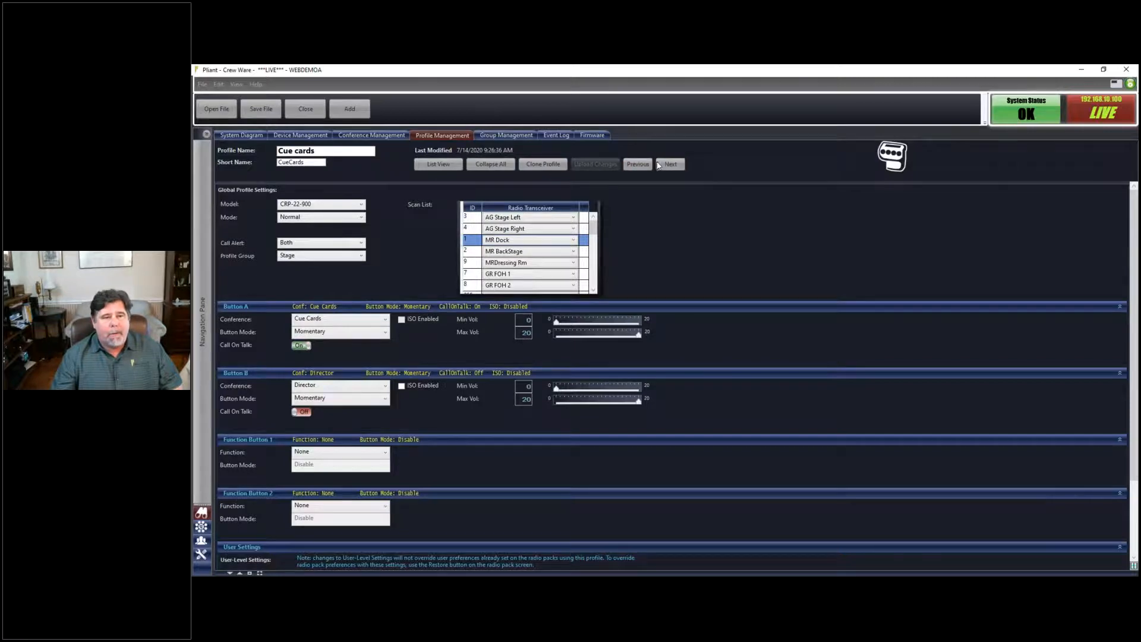
Open the eighth radio pack profile from the profile list and review its name, model and button settings.
left_click(430, 165)
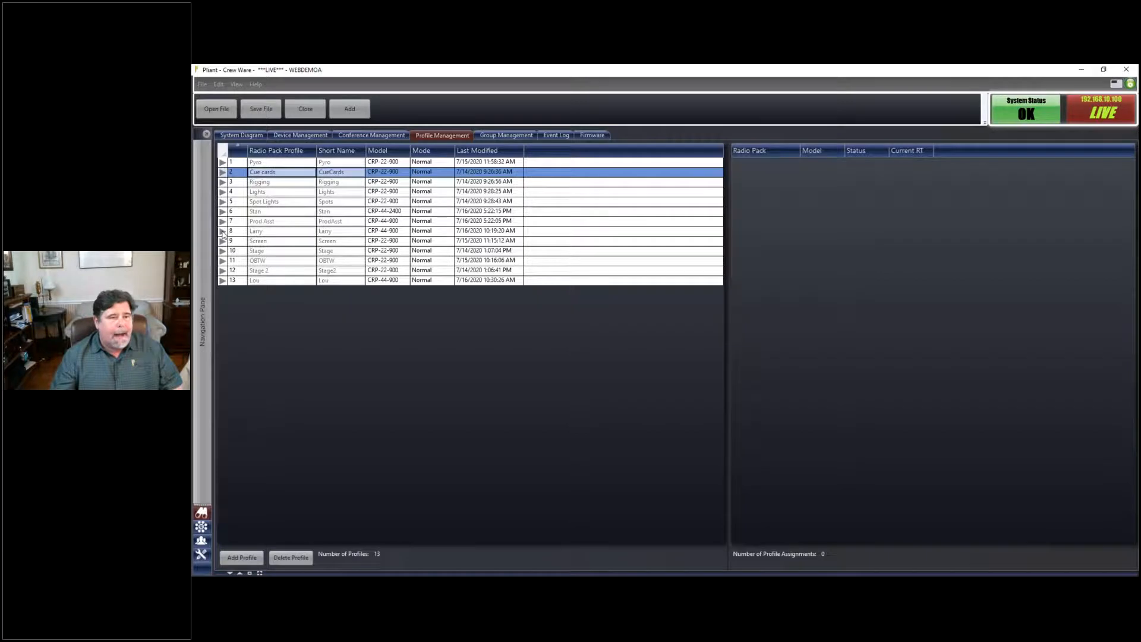
left_click(222, 232)
left_click(223, 250)
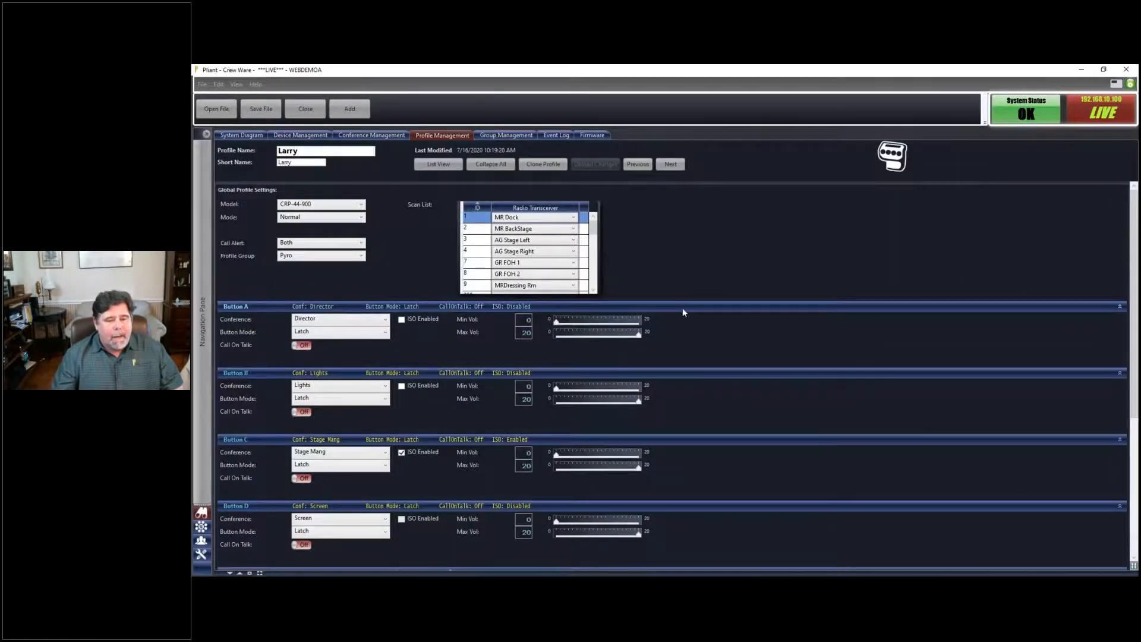
scroll(683, 308, "down", 3)
scroll(699, 318, "up", 3)
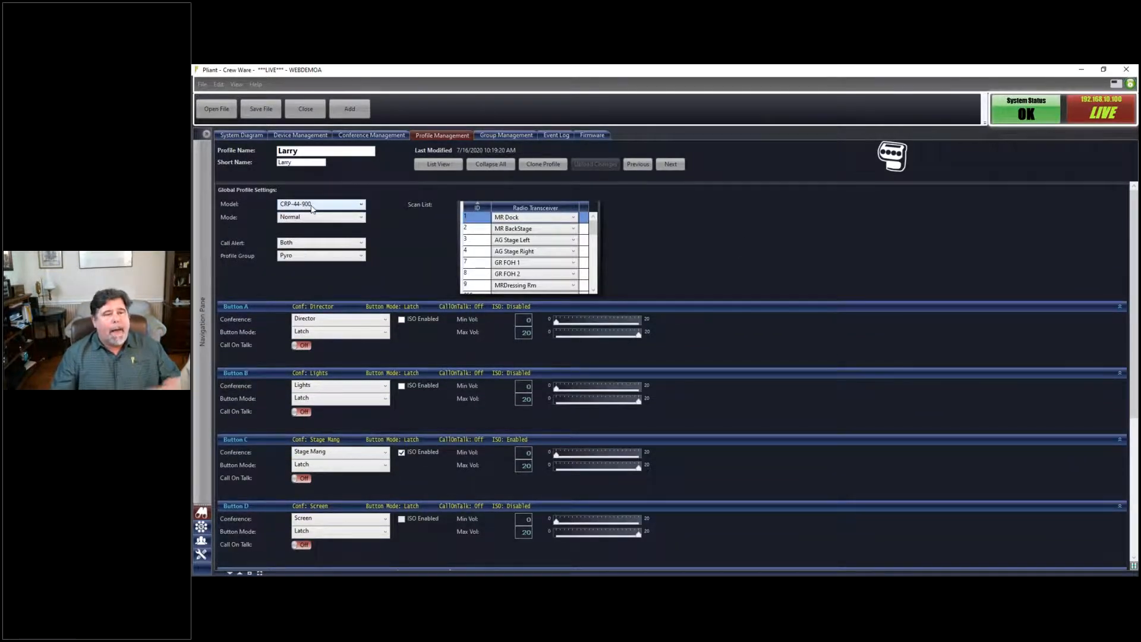
double_click(315, 150)
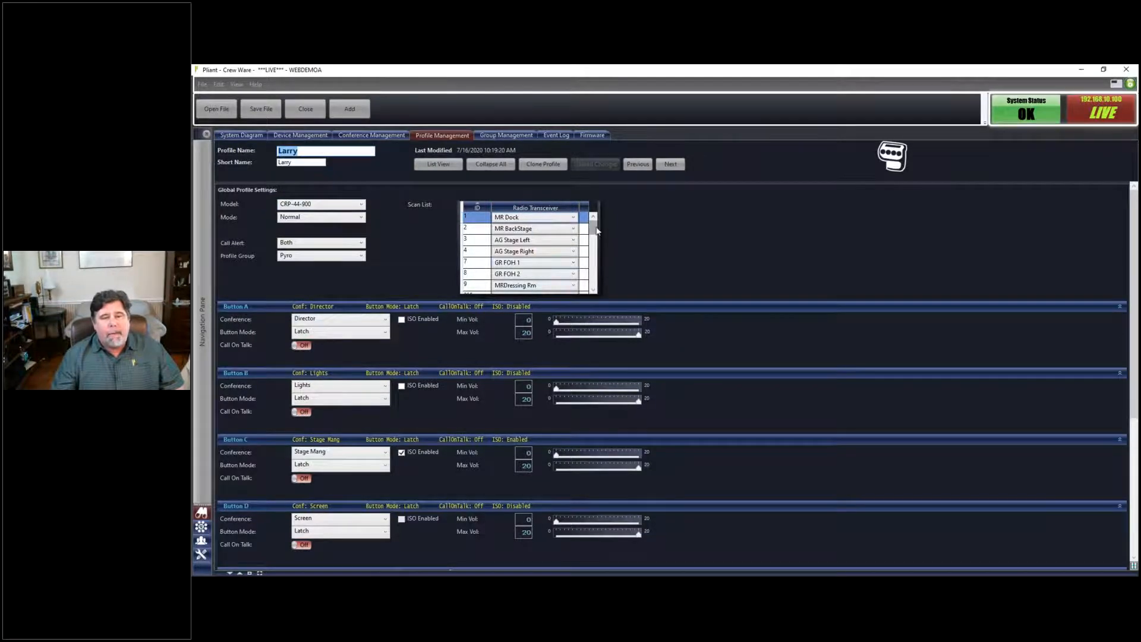
Remove the MRDressing Rm transceiver from the profile's scan list by setting its entry to blank.
left_click_drag(595, 230, 593, 224)
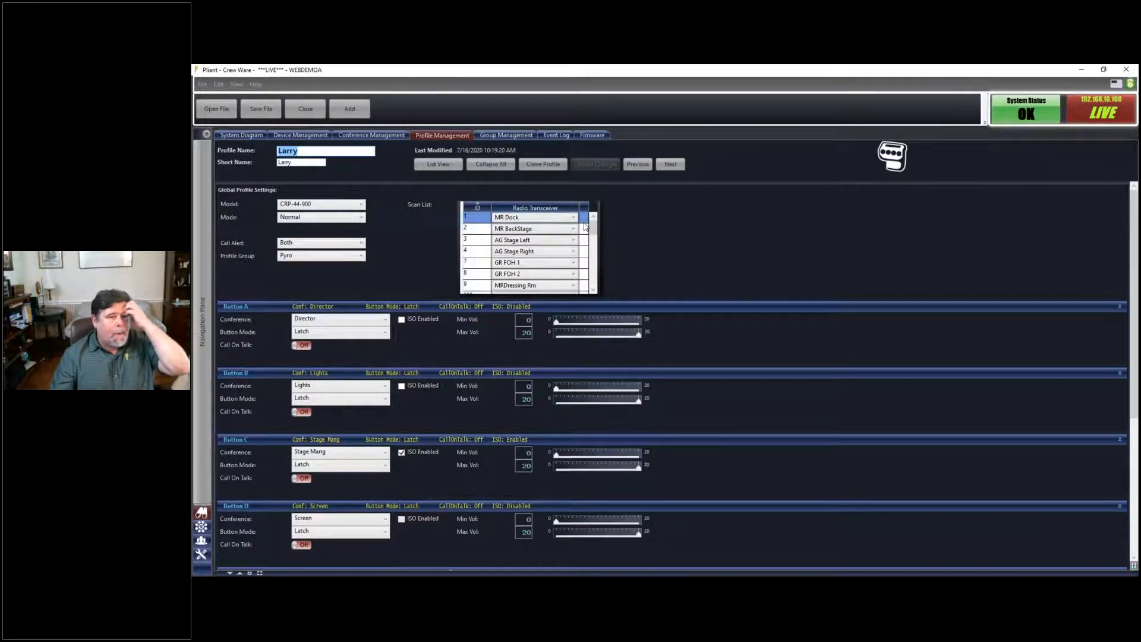
left_click(572, 286)
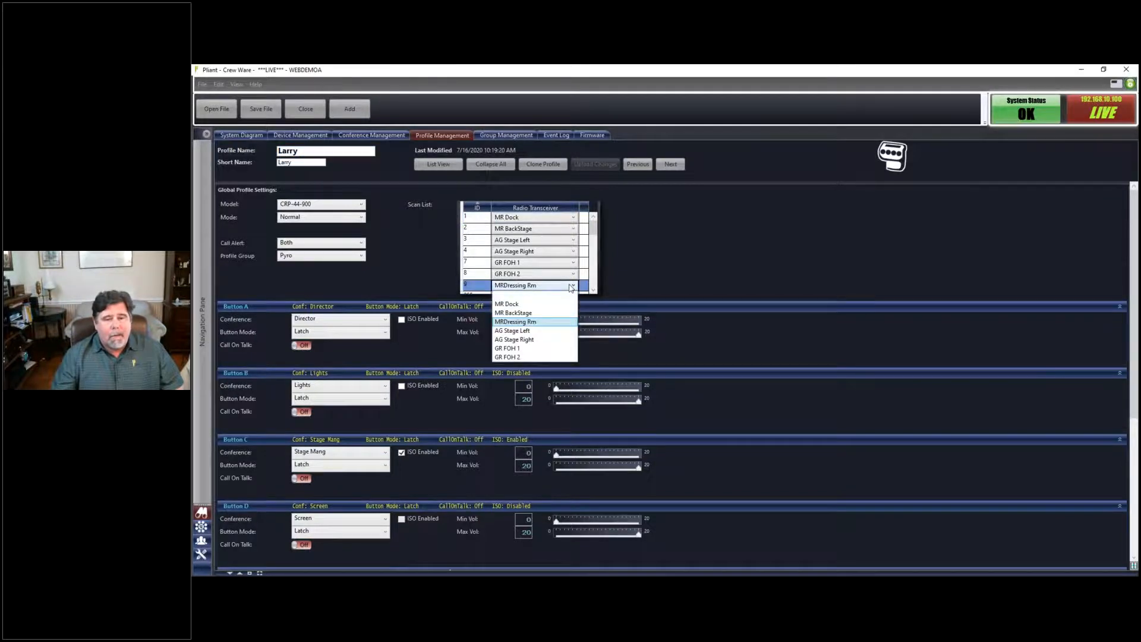
left_click(557, 297)
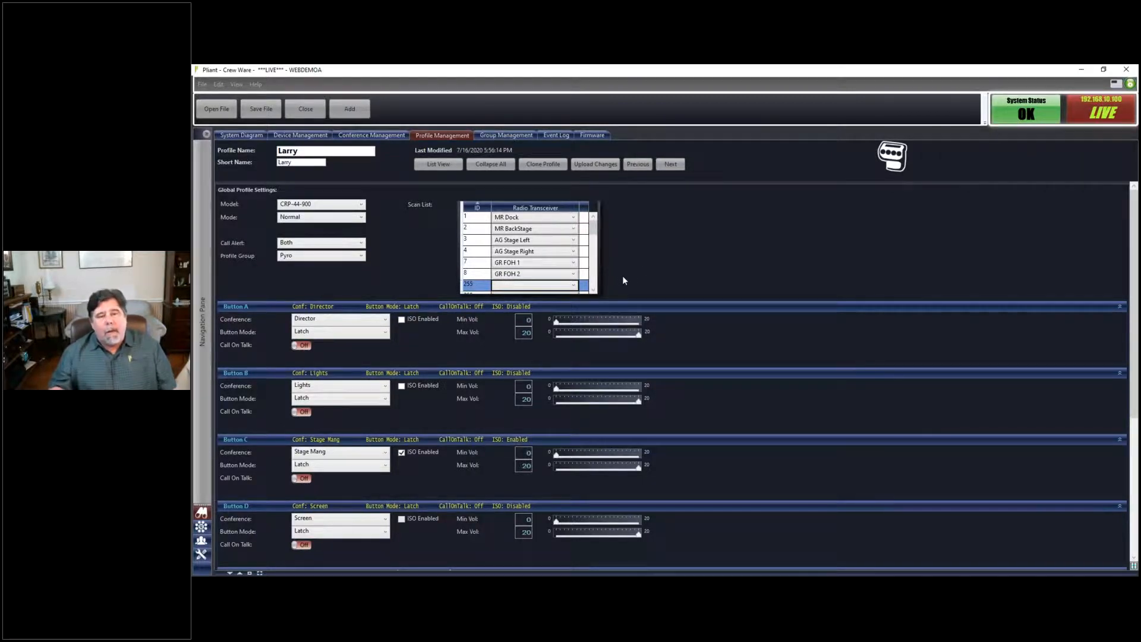
Examine the profile's call alert options and Button A's conference and button mode options, keeping call alert on Both and the mode on Latch.
left_click(328, 244)
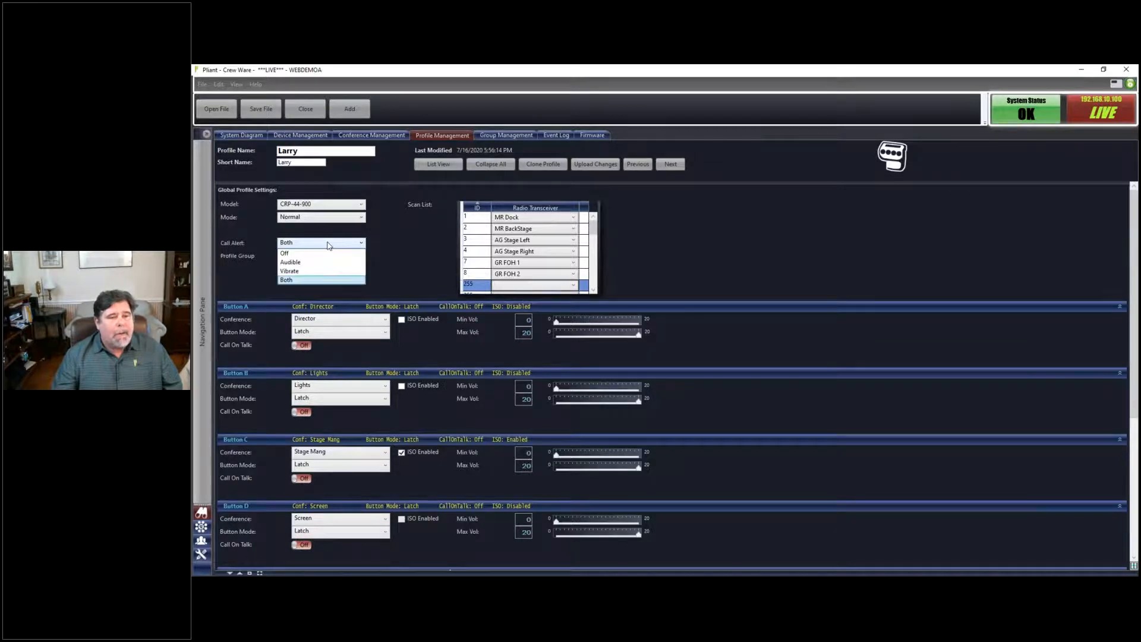
left_click(323, 281)
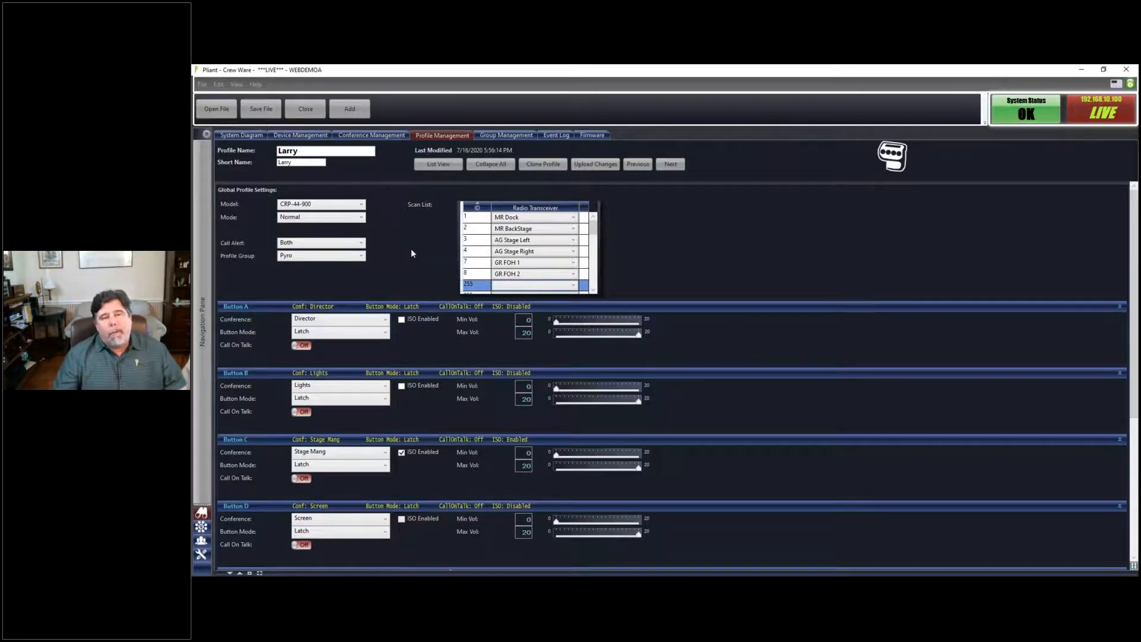
scroll(412, 250, "down", 1)
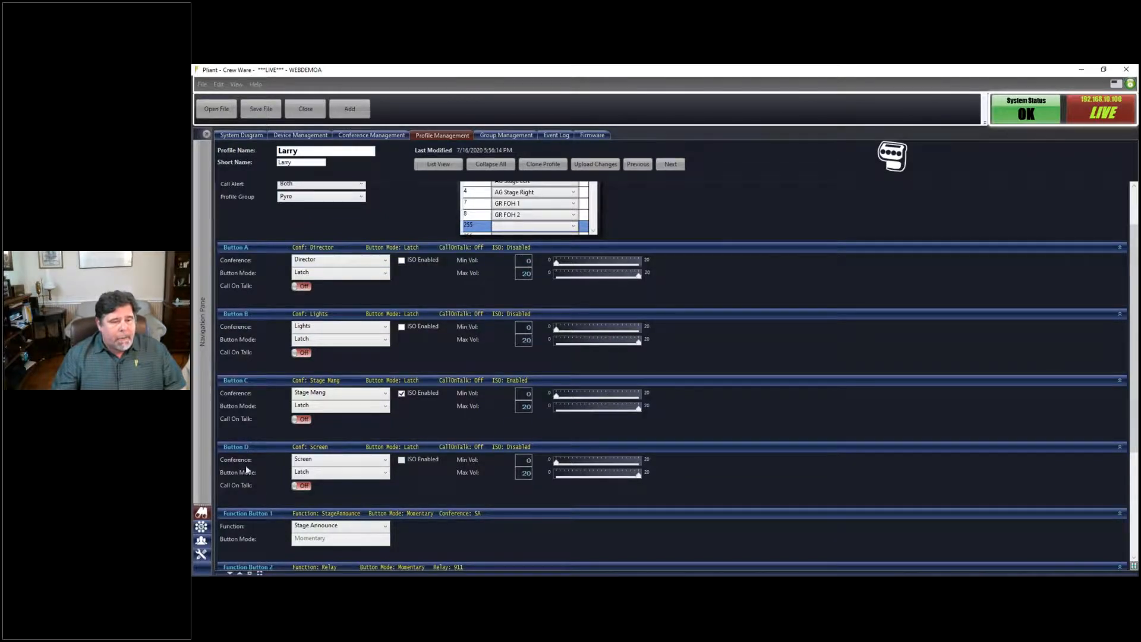
left_click(382, 264)
left_click(382, 264)
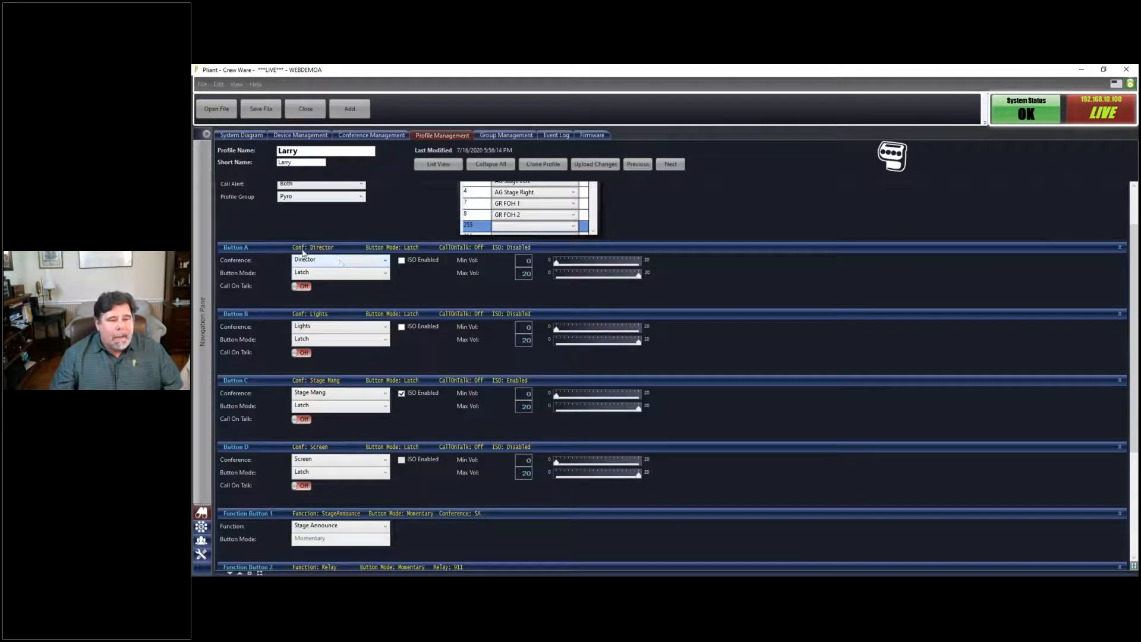
left_click(326, 275)
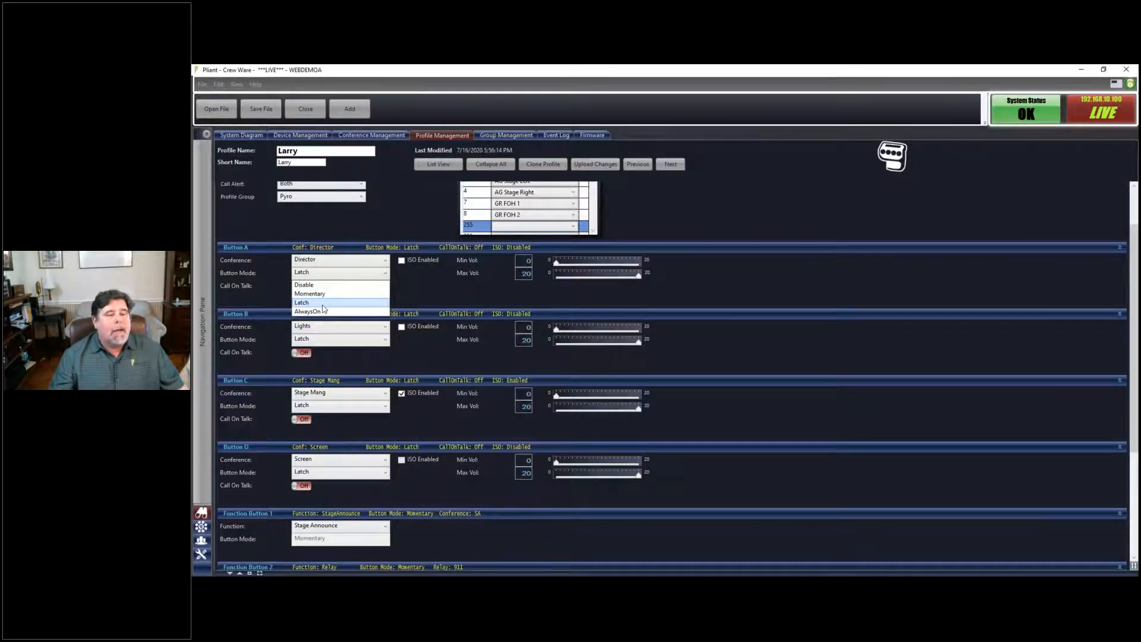
left_click(322, 303)
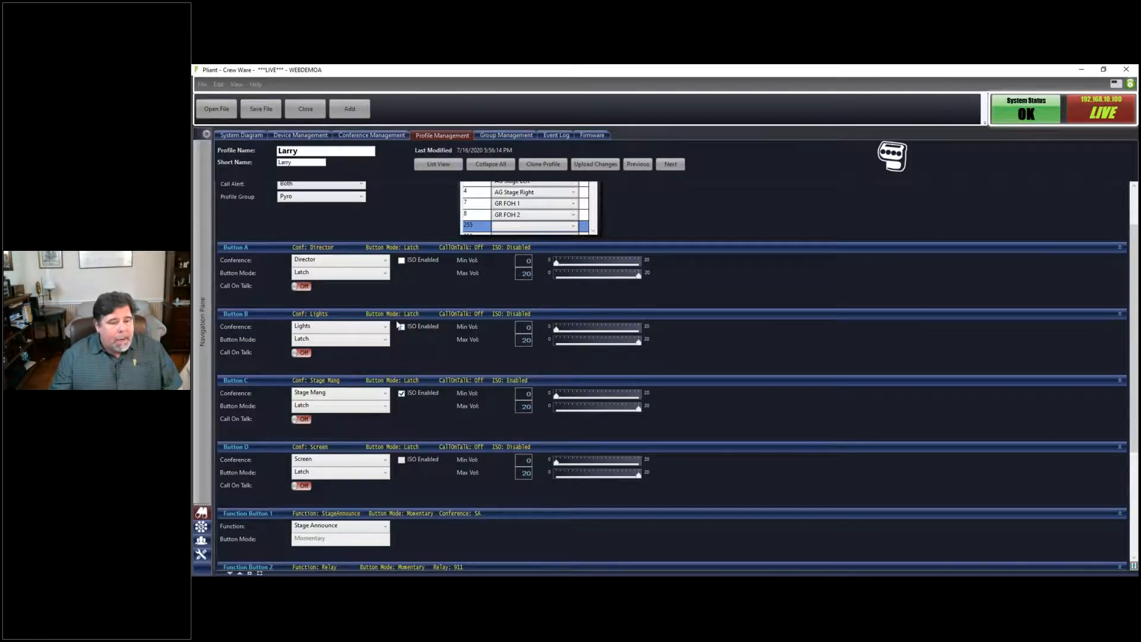
Review the radio pack profile's function button and user settings, upload its changes and return to the profile list.
scroll(393, 393, "down", 1)
scroll(394, 394, "down", 1)
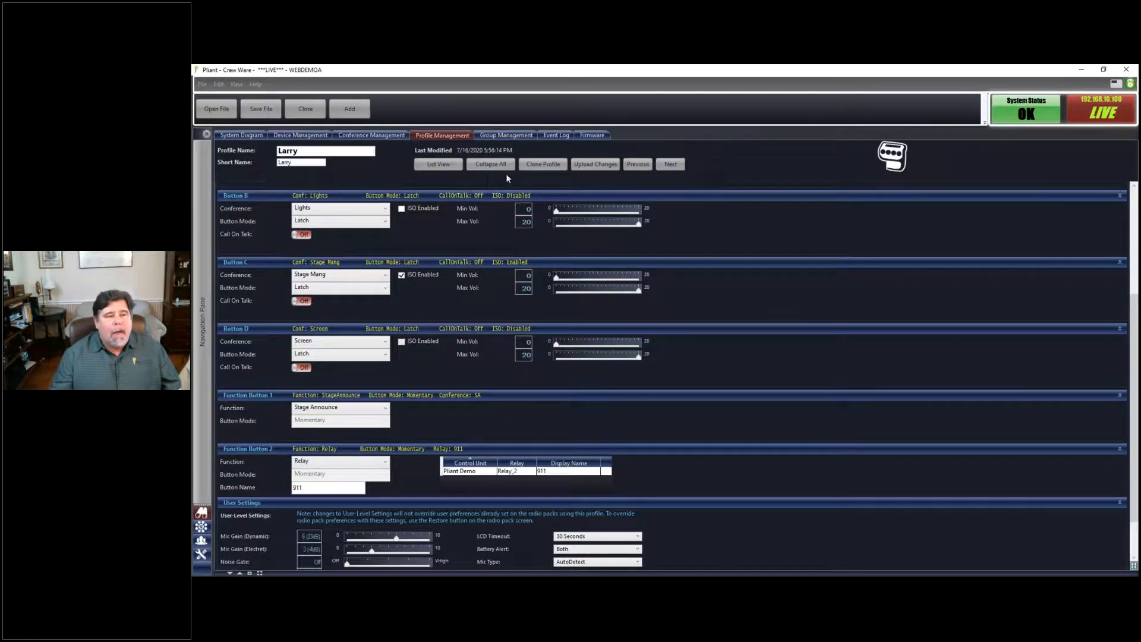
scroll(564, 351, "down", 2)
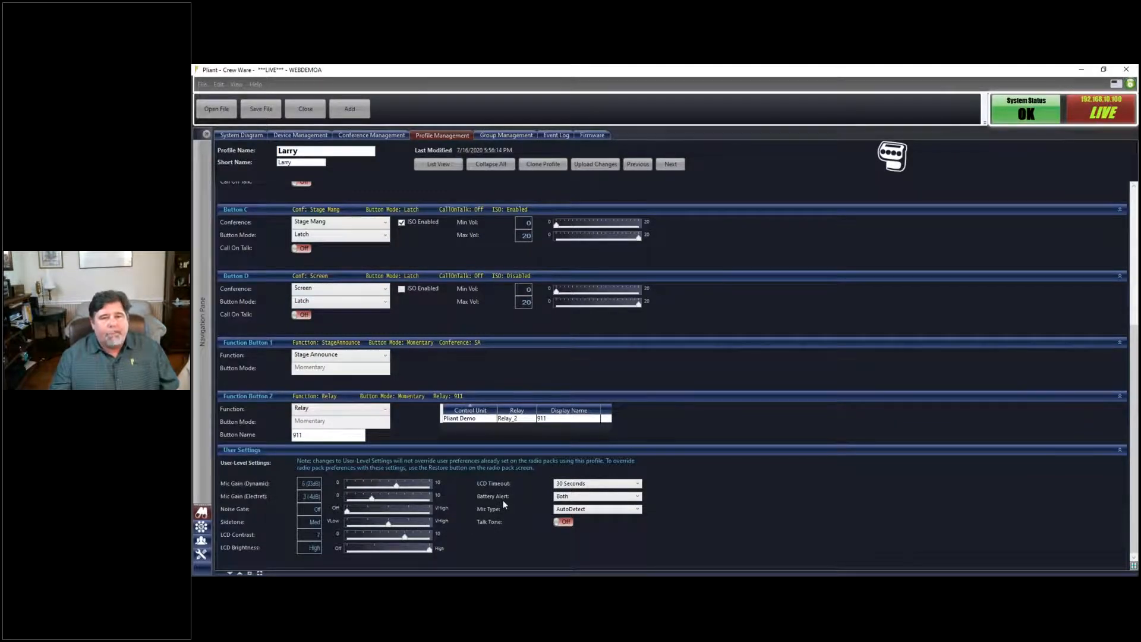
scroll(503, 504, "up", 1)
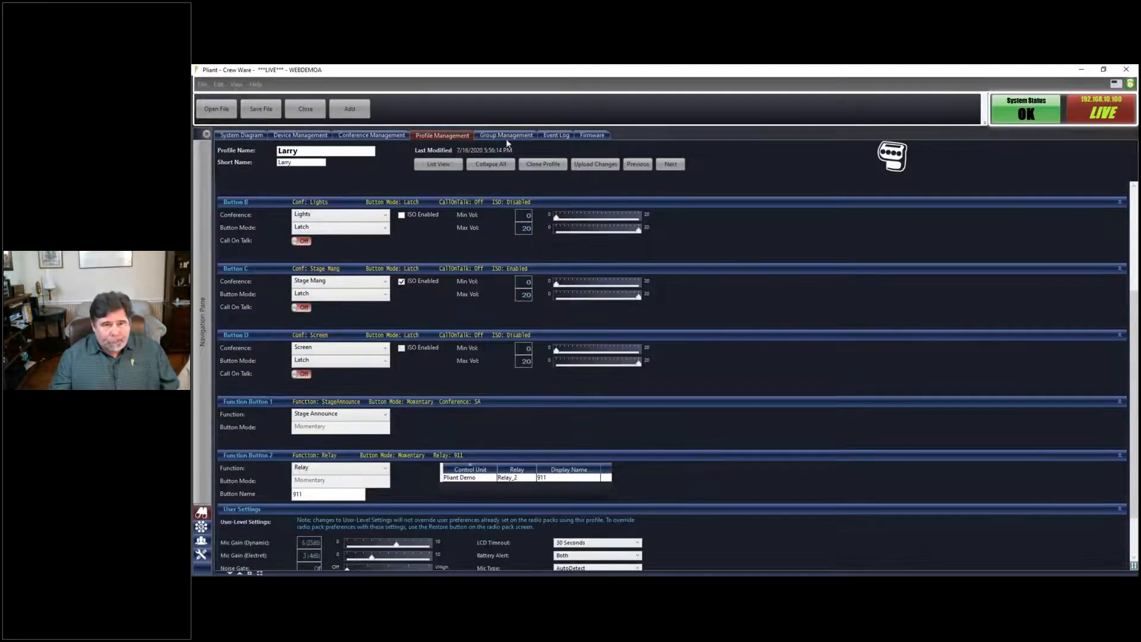
left_click(435, 164)
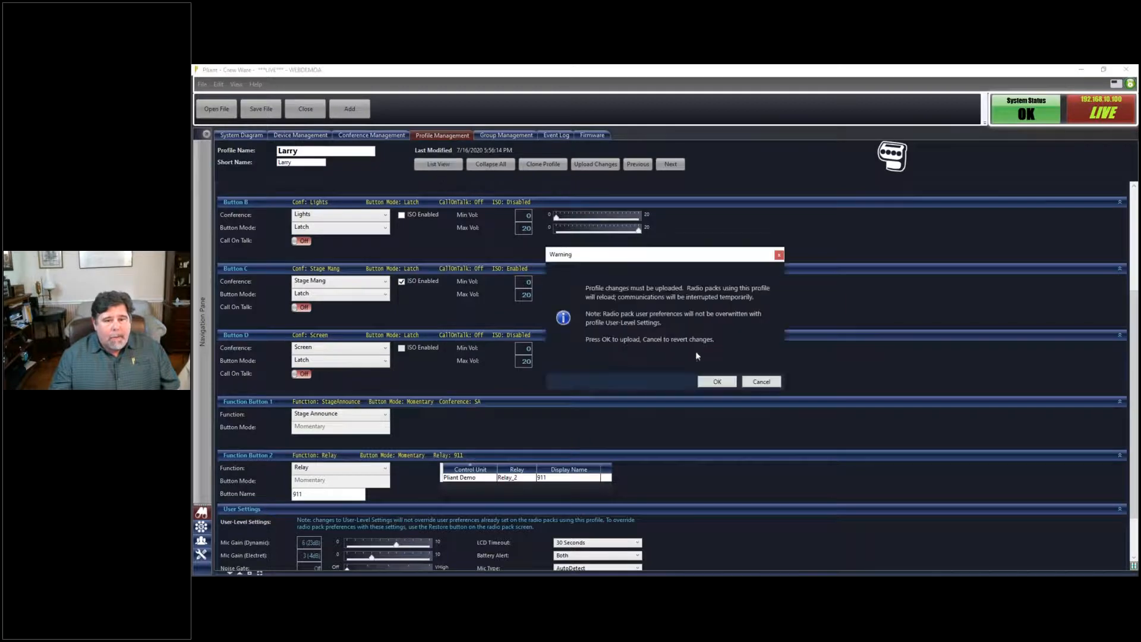
left_click(717, 382)
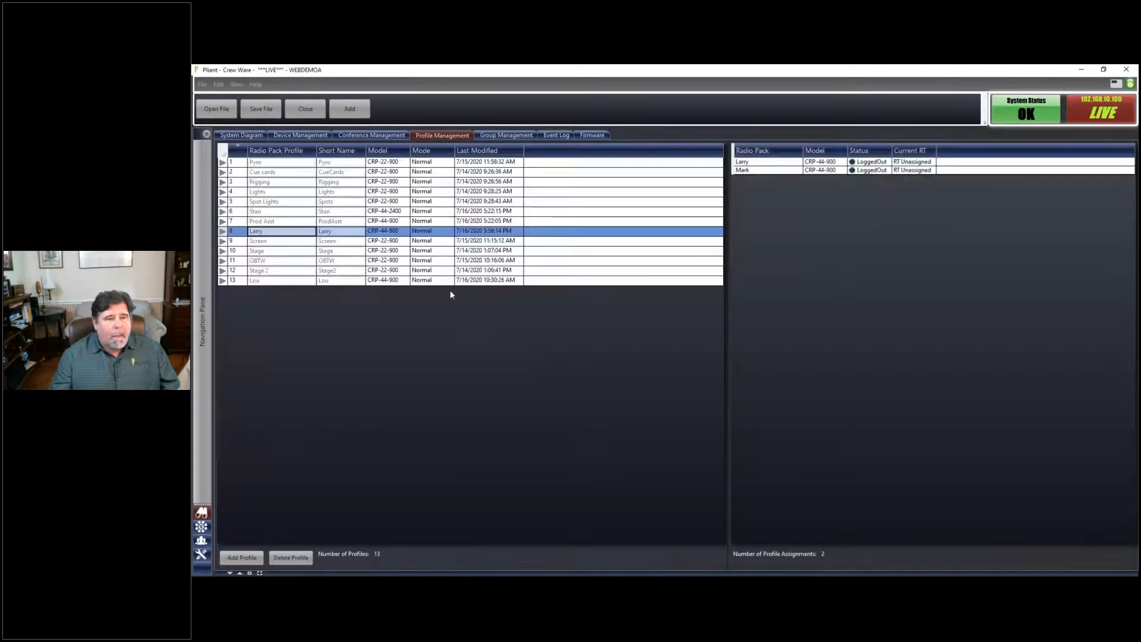
In the thirteenth radio pack profile, enable ISO for Button D's Stage Mang conference and upload the changes.
left_click(224, 283)
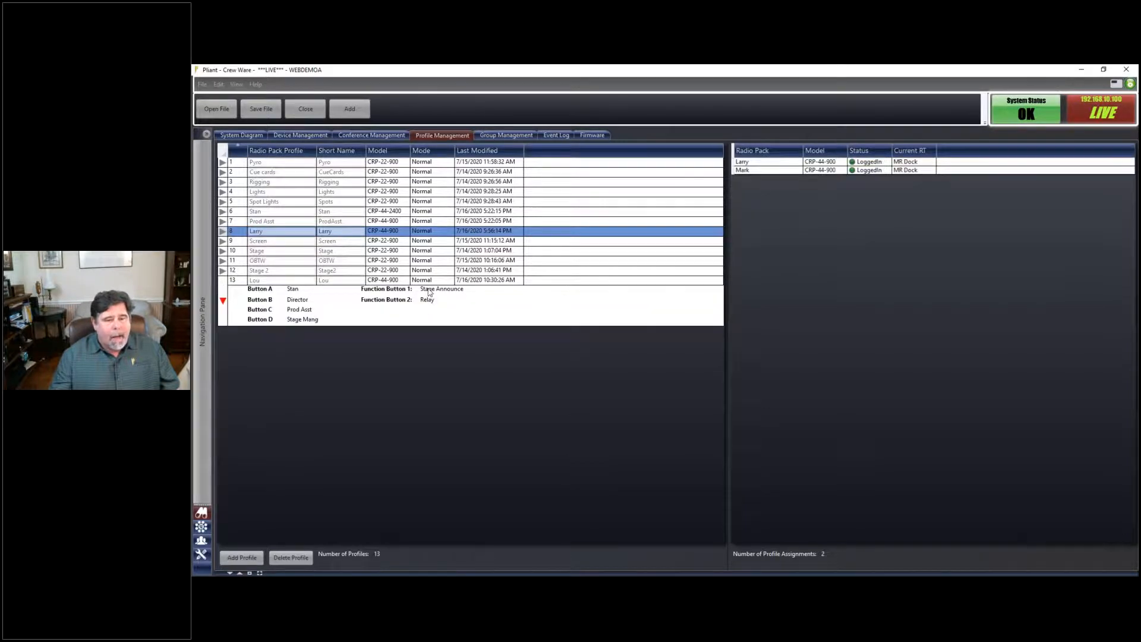
left_click(222, 232)
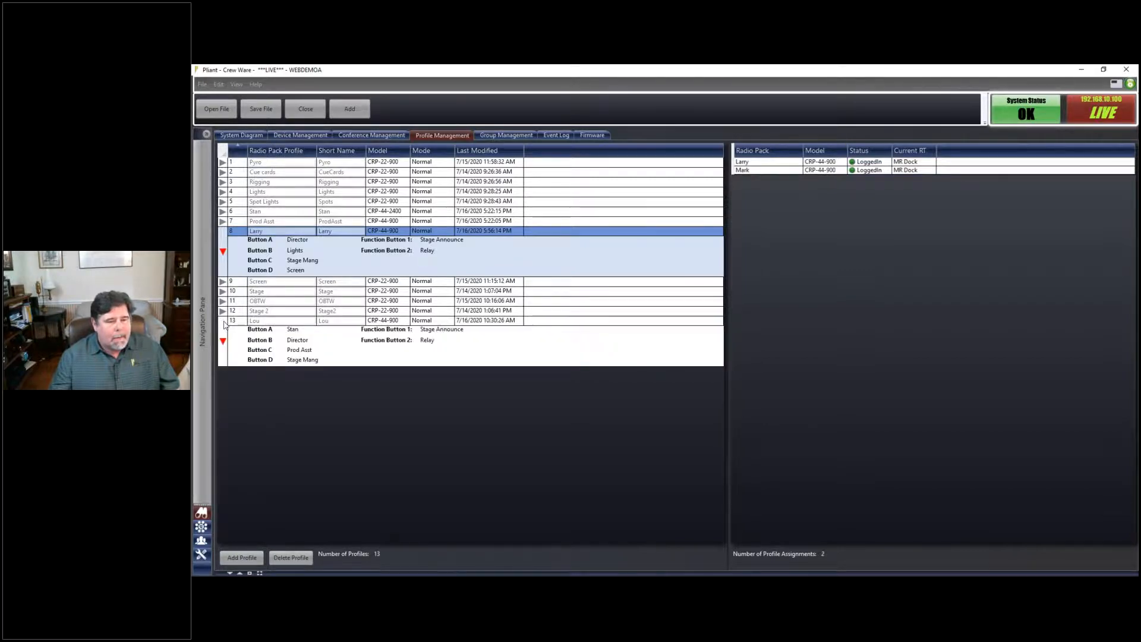
double_click(373, 320)
scroll(373, 387, "down", 1)
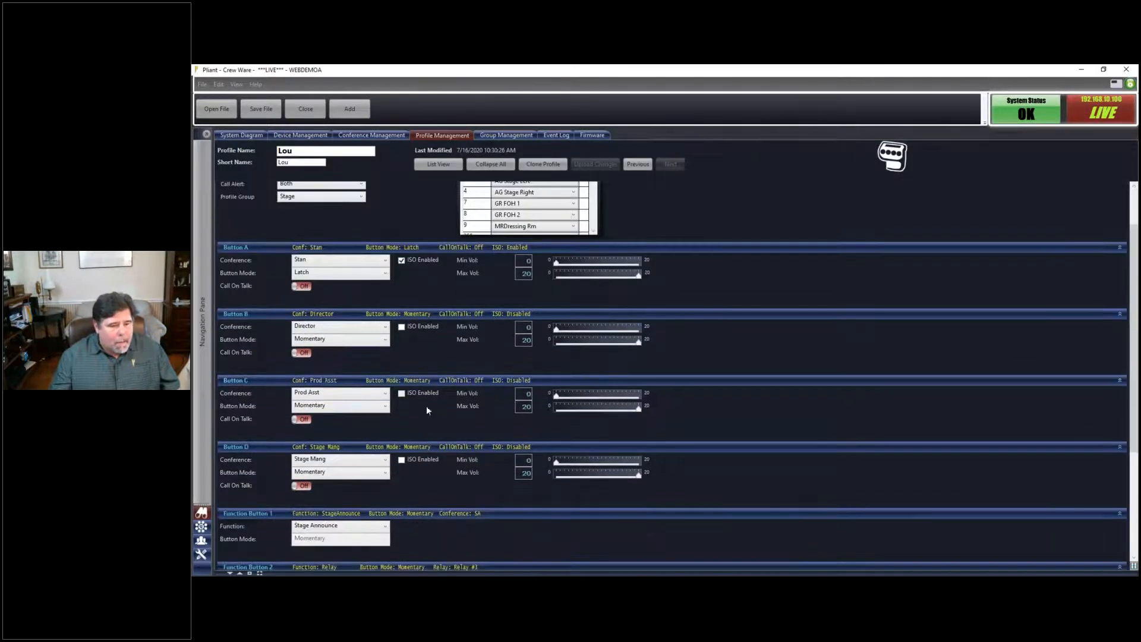
left_click(401, 460)
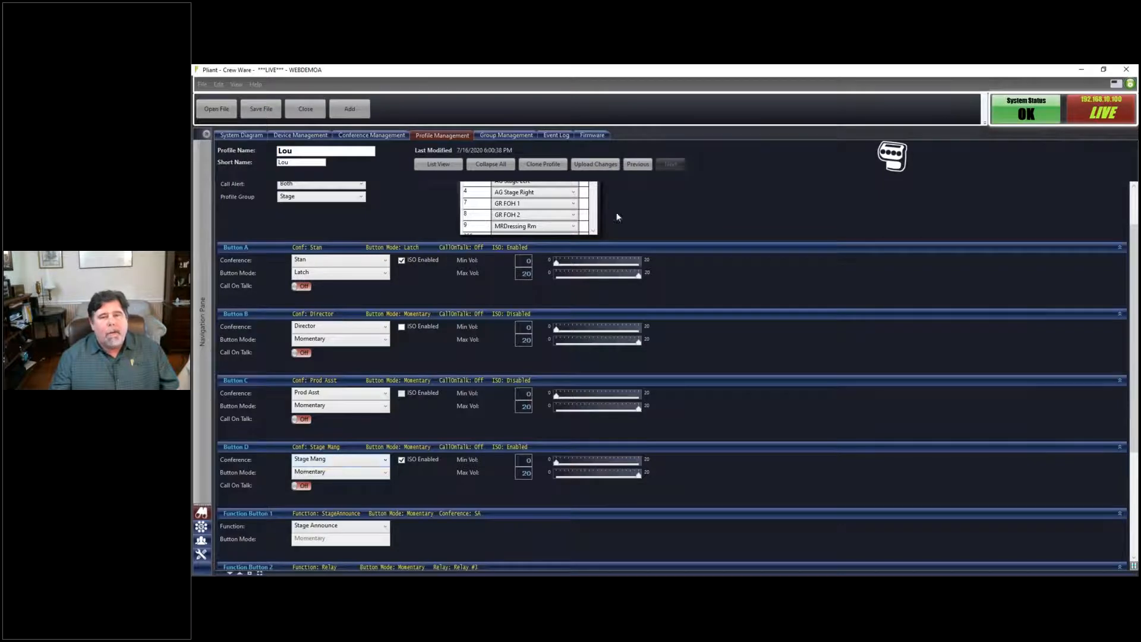
left_click(608, 167)
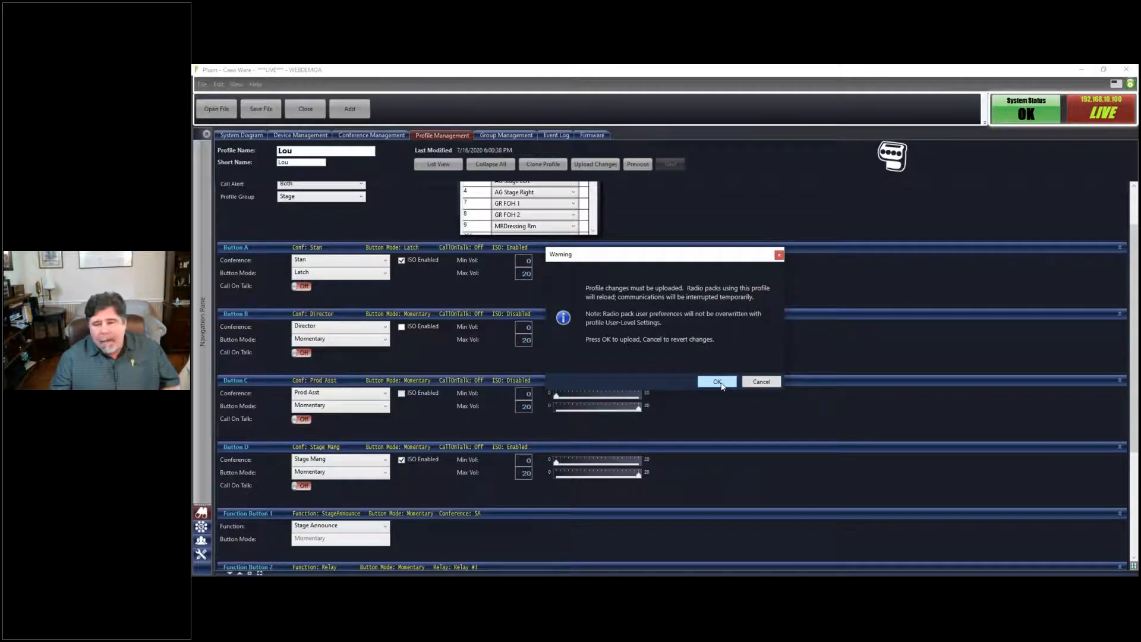
left_click(717, 382)
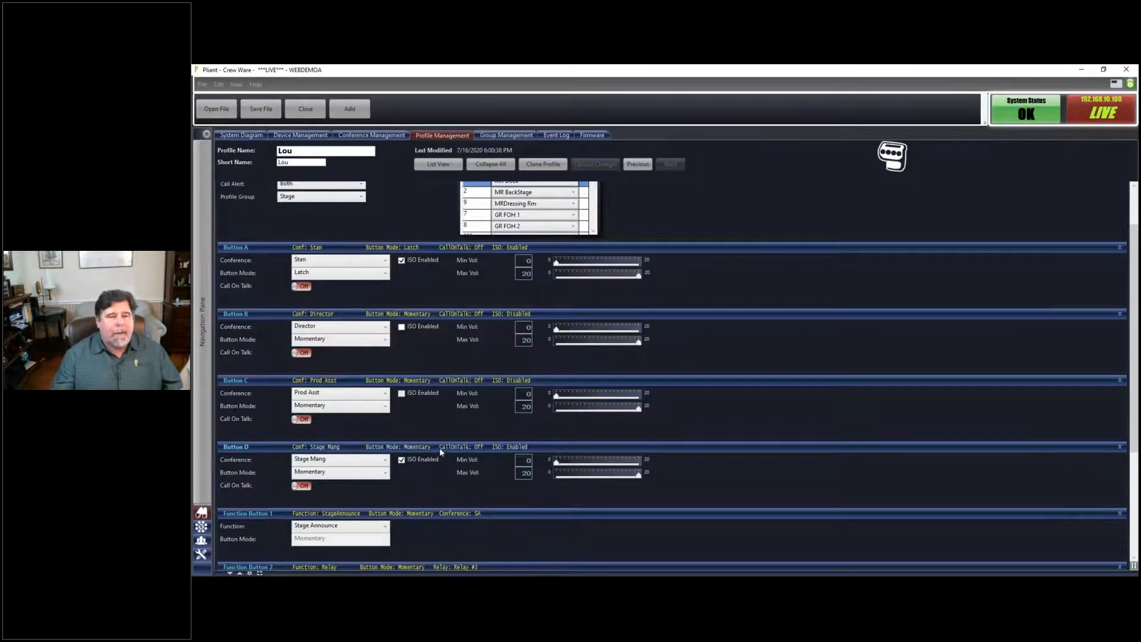
scroll(441, 447, "up", 2)
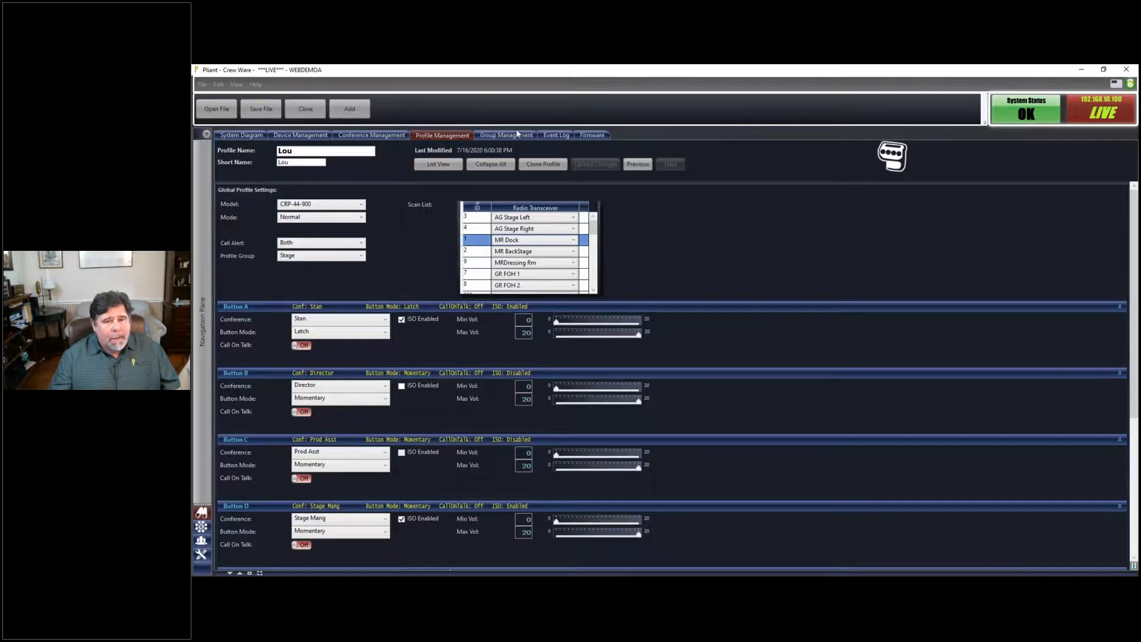
Return to the system diagram and expand the radio pack pane beneath it.
left_click(254, 137)
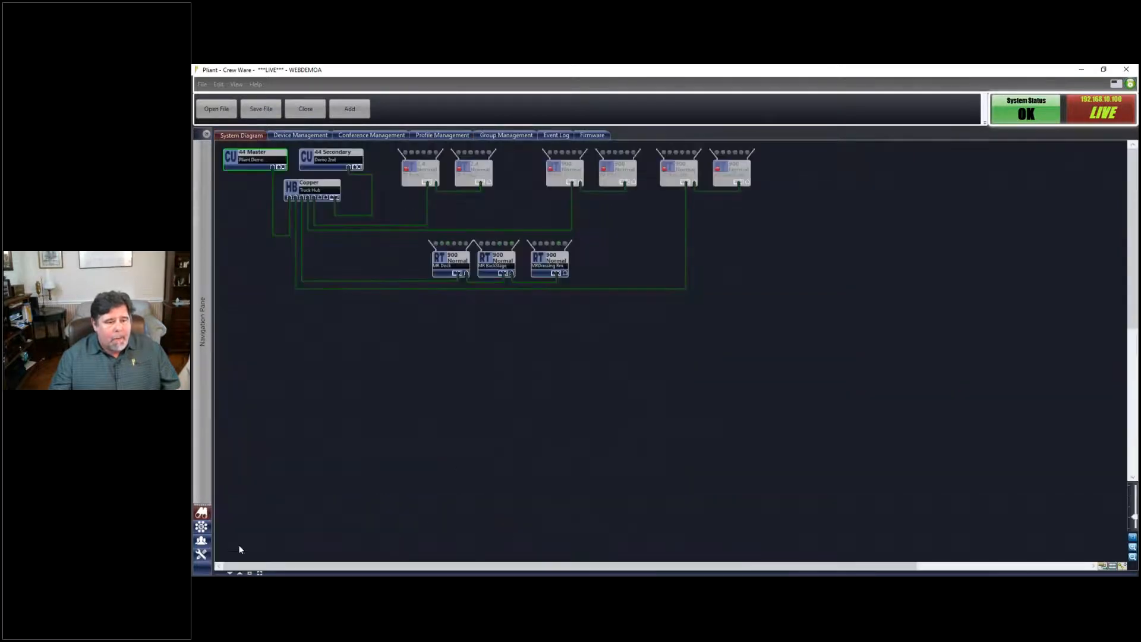
left_click_drag(267, 573, 315, 284)
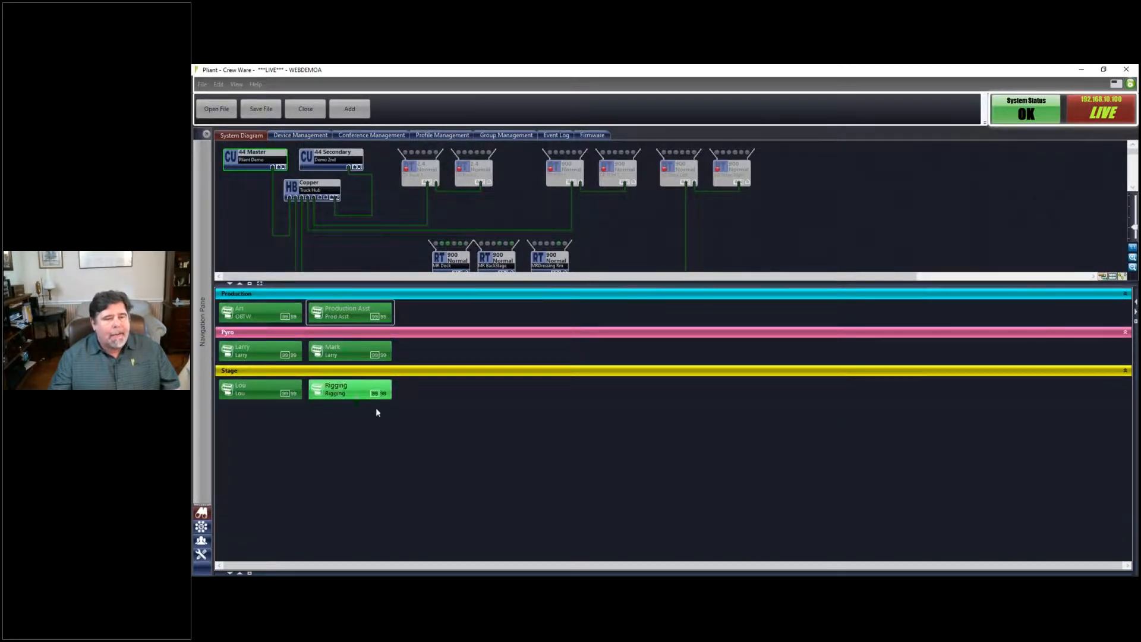
Display the radio packs in Tile View, check them across the groups, and return to Icon View.
right_click(435, 298)
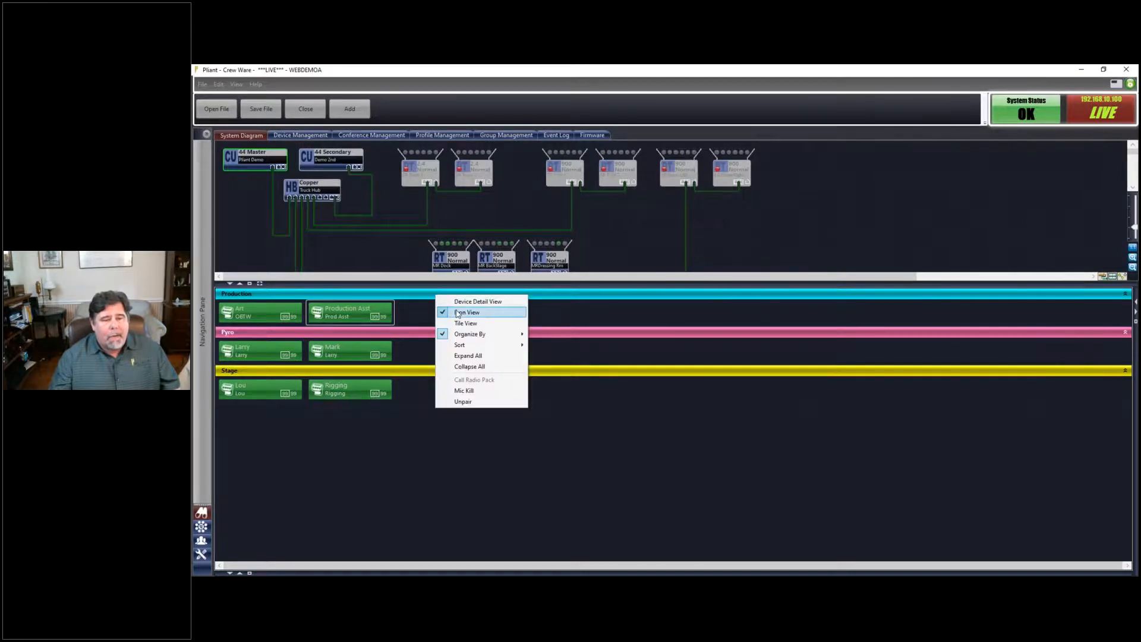
right_click(426, 294)
right_click(427, 293)
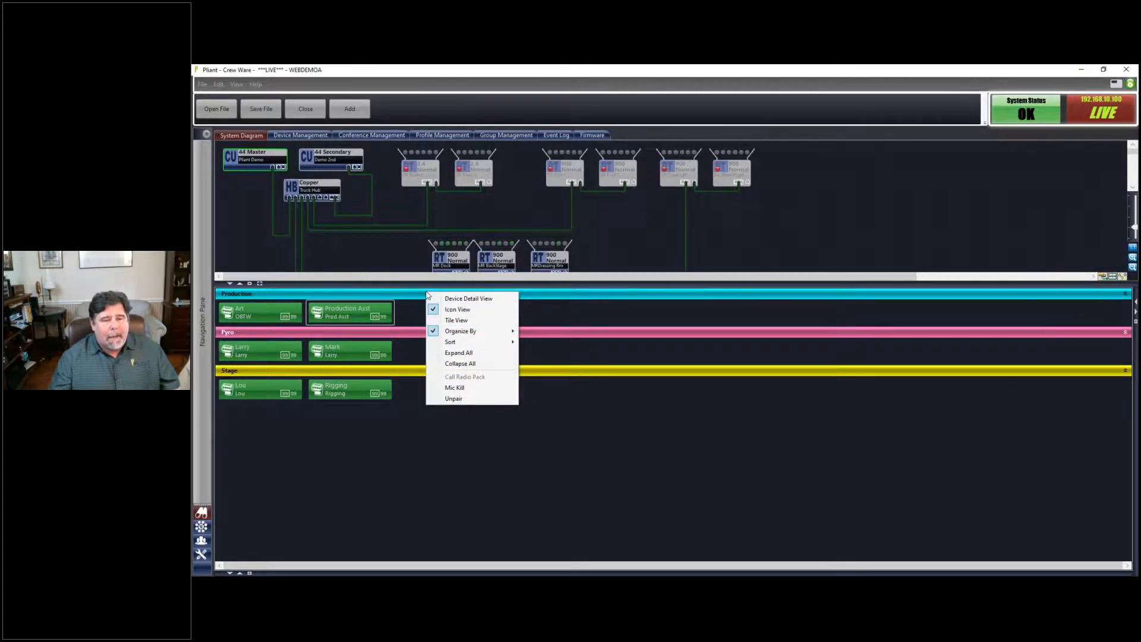
left_click(463, 321)
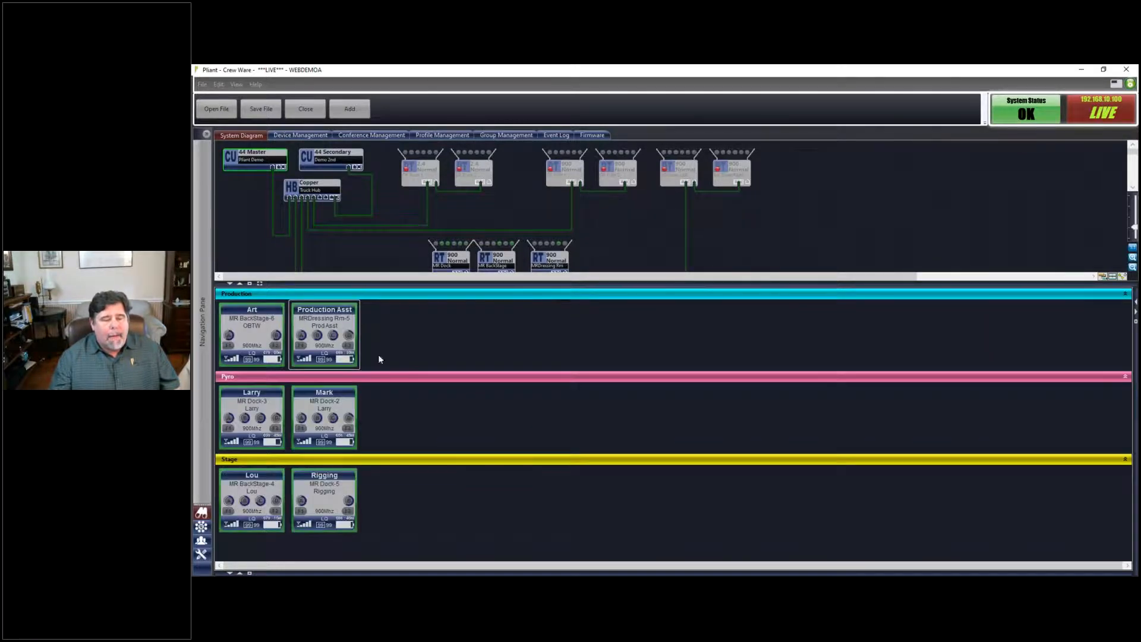
right_click(308, 427)
left_click(415, 427)
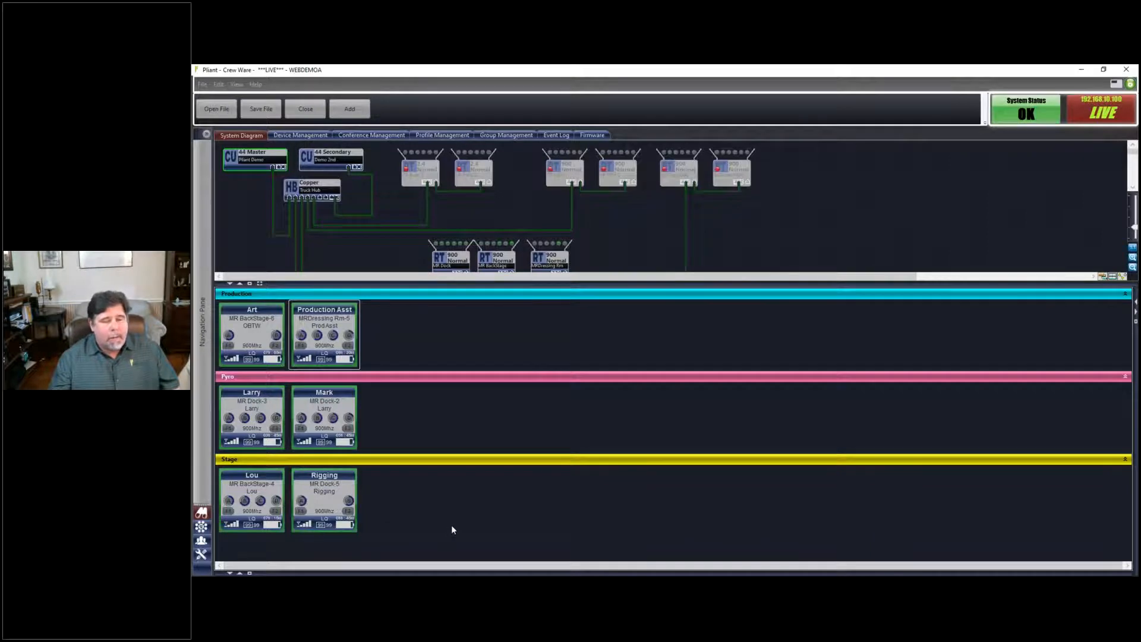
right_click(458, 293)
left_click(483, 313)
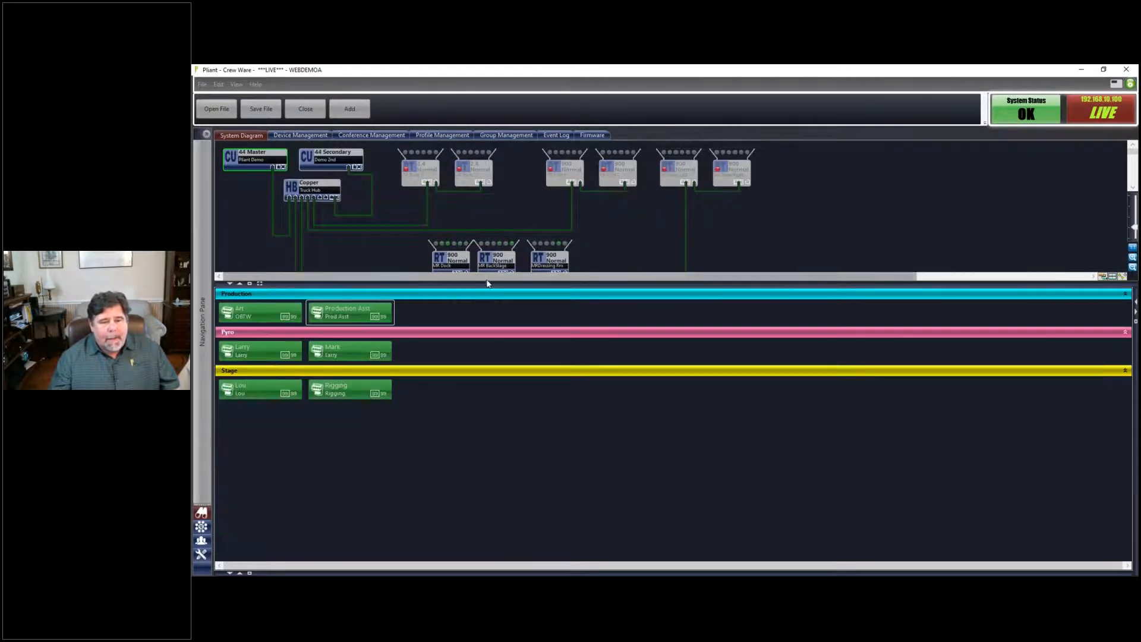
Give the system diagram more height above the radio pack pane and zoom in on it slightly.
left_click_drag(486, 305, 492, 356)
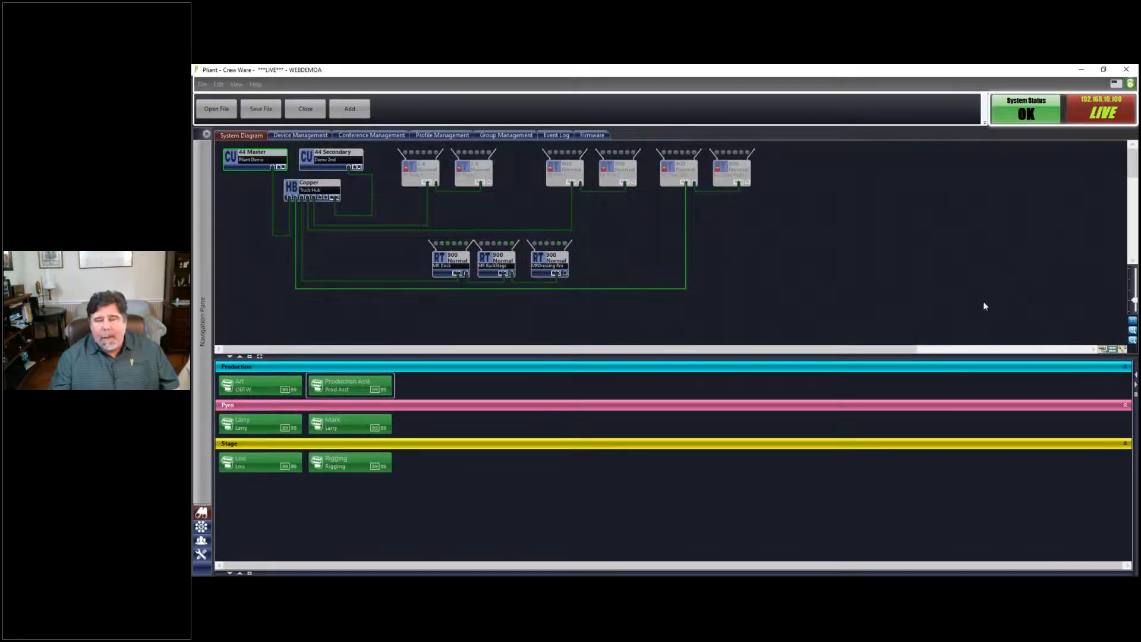
left_click_drag(1136, 301, 1135, 294)
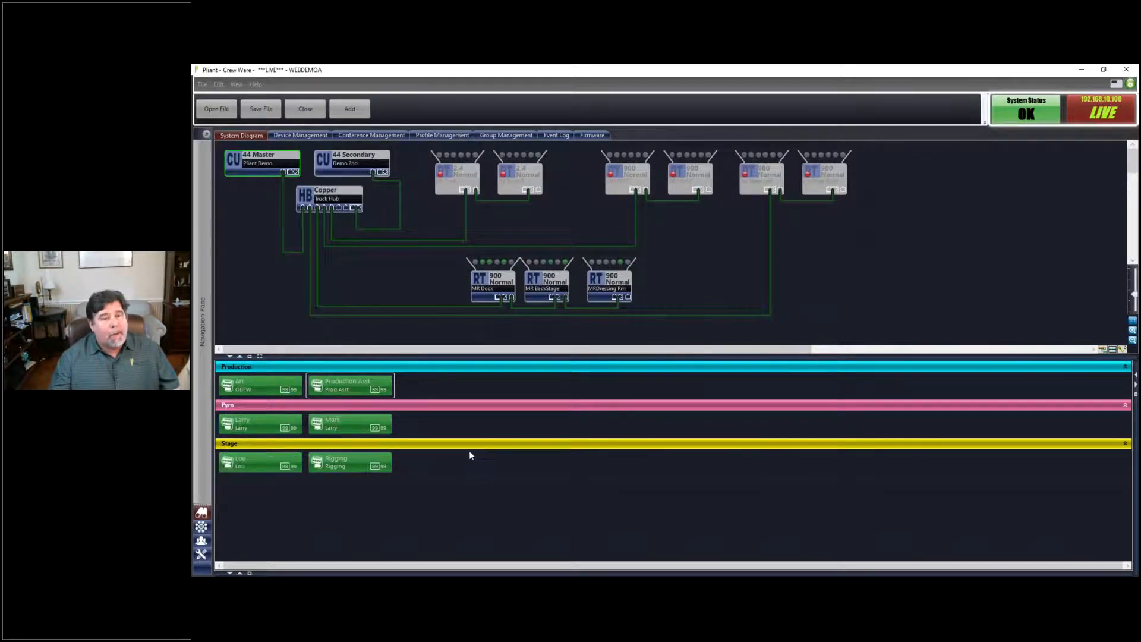
Show the profile groups and open the Production group's details.
left_click(516, 136)
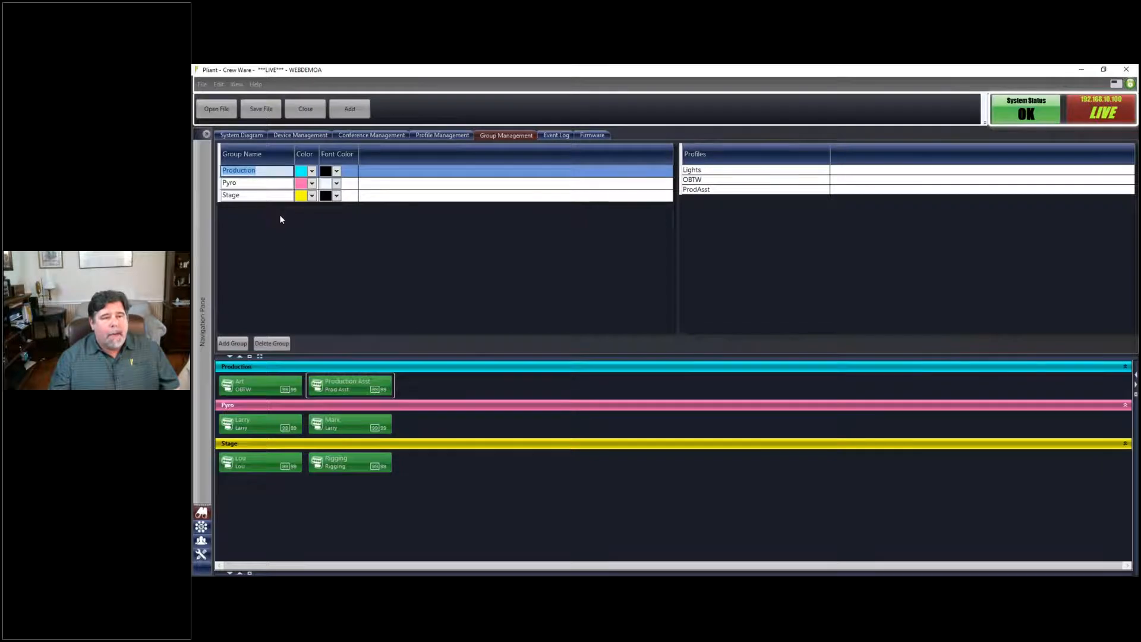
double_click(268, 170)
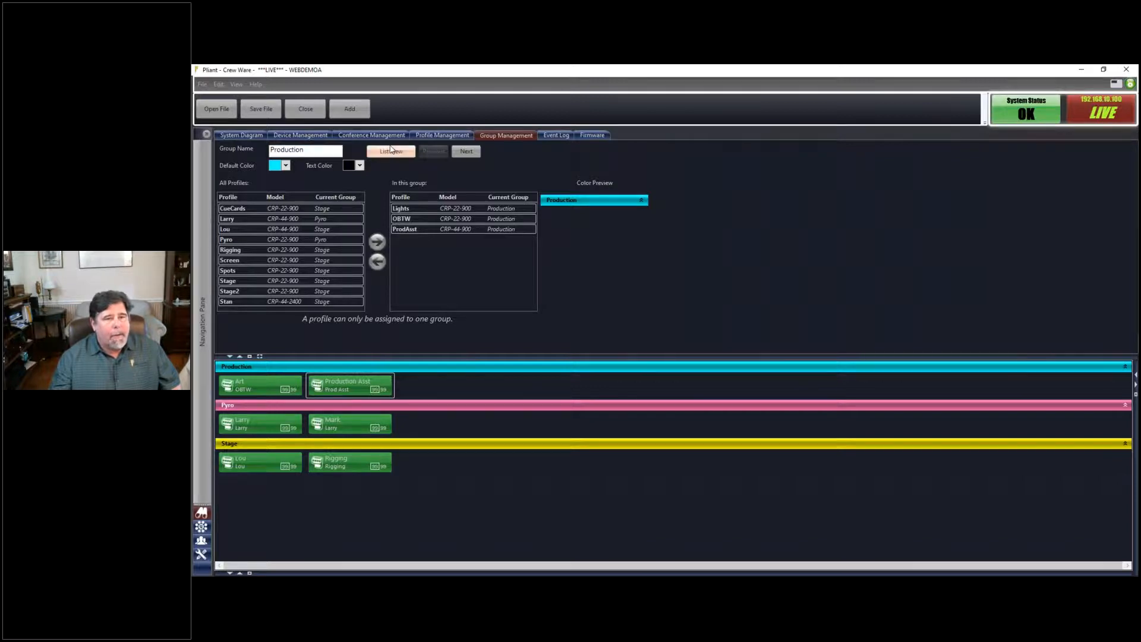
Move the OBTW profile from the Production group into the Pyro group.
left_click(469, 152)
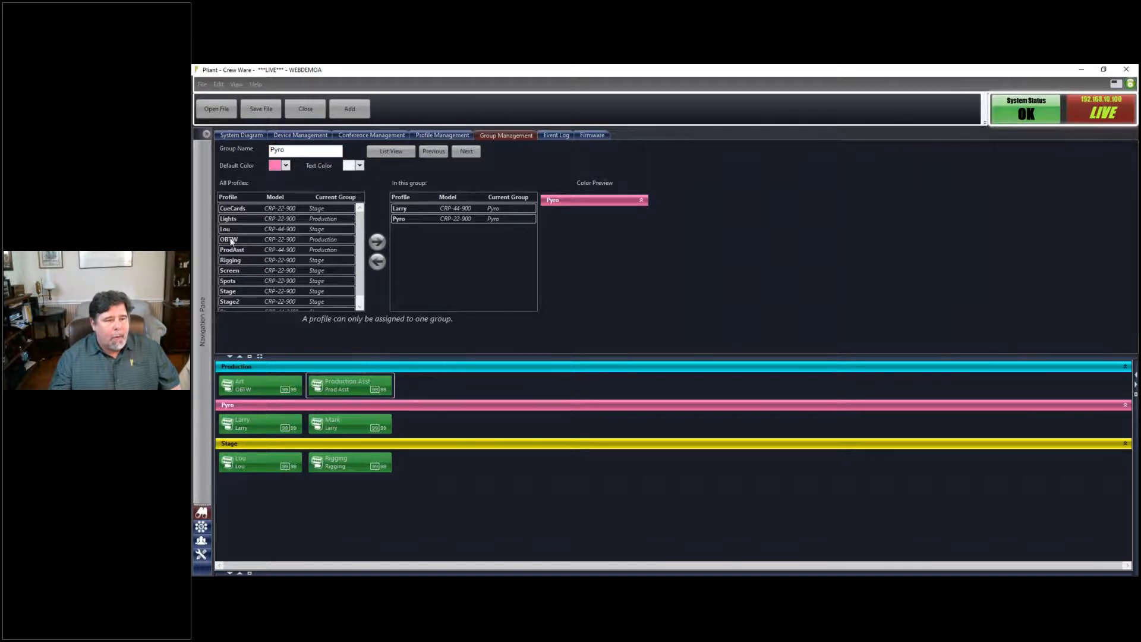
left_click(281, 241)
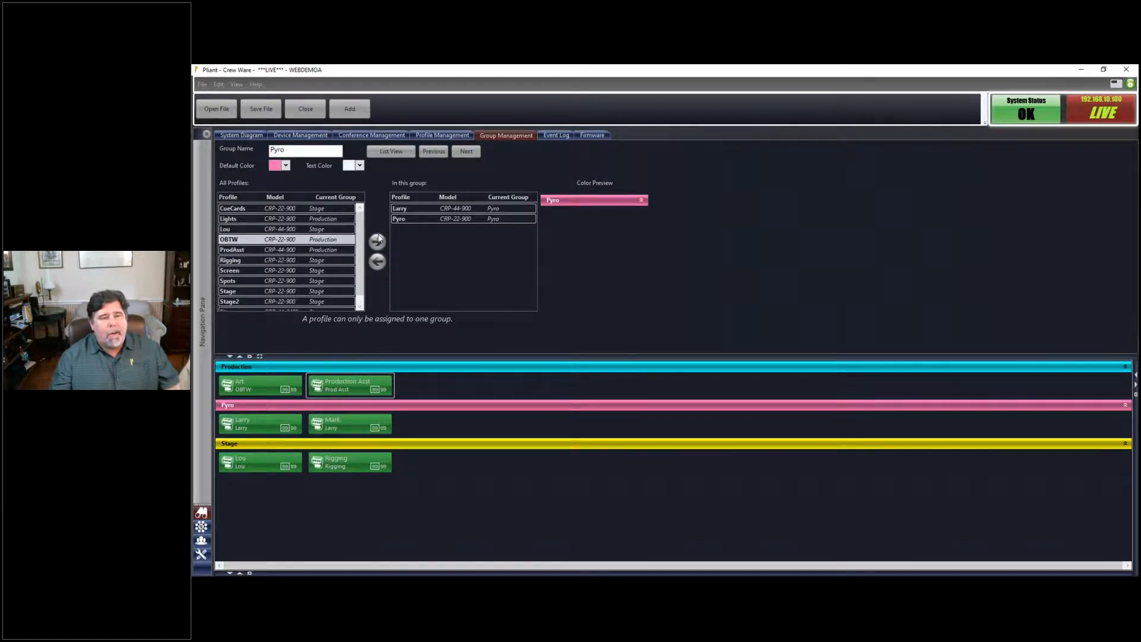
left_click(378, 243)
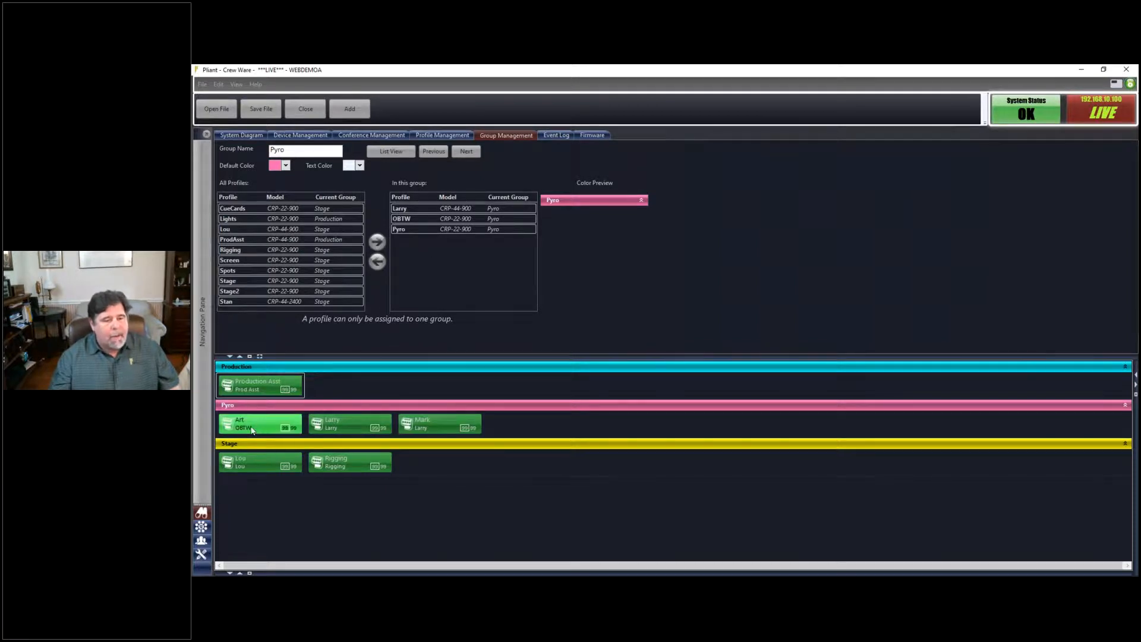
mouse_move(252, 430)
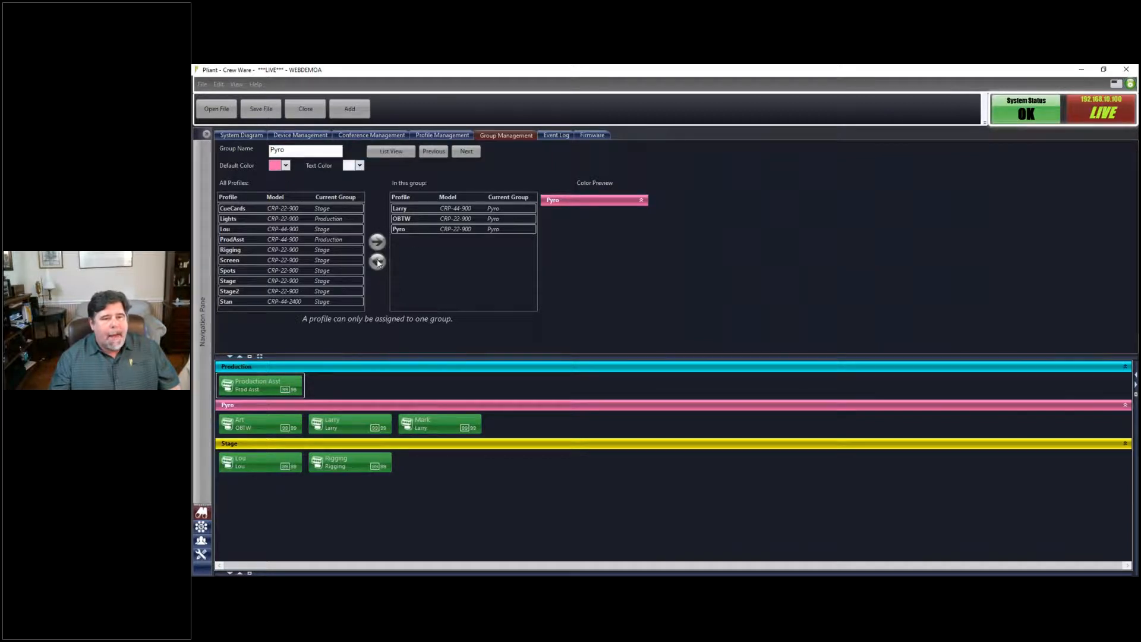
Move the OBTW profile back into the Production group.
left_click(433, 151)
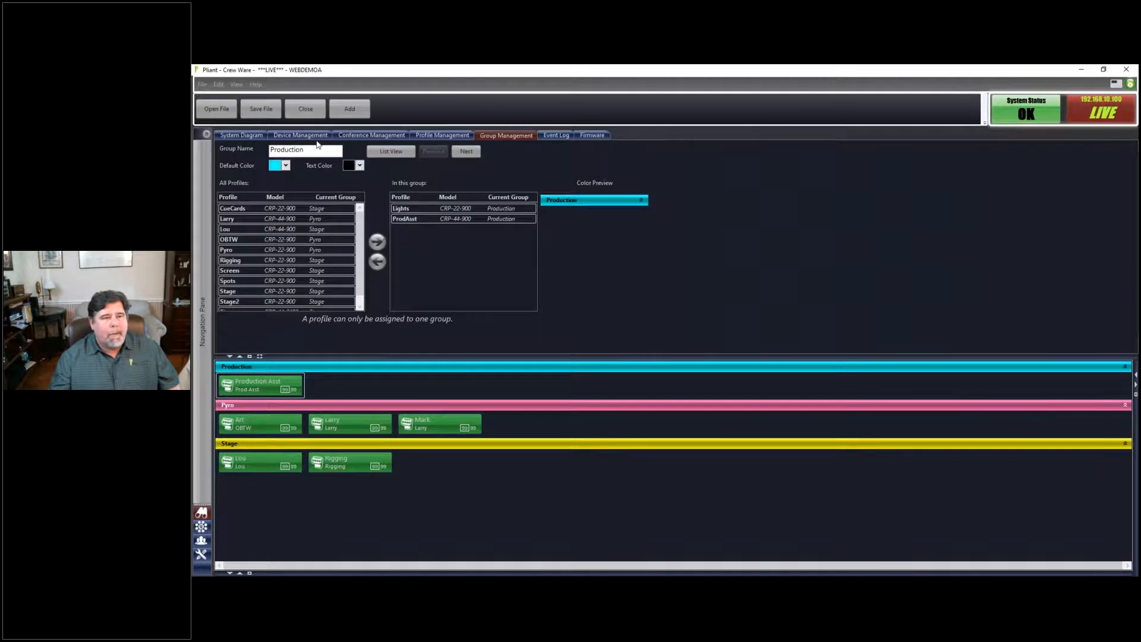
left_click(237, 238)
left_click(377, 241)
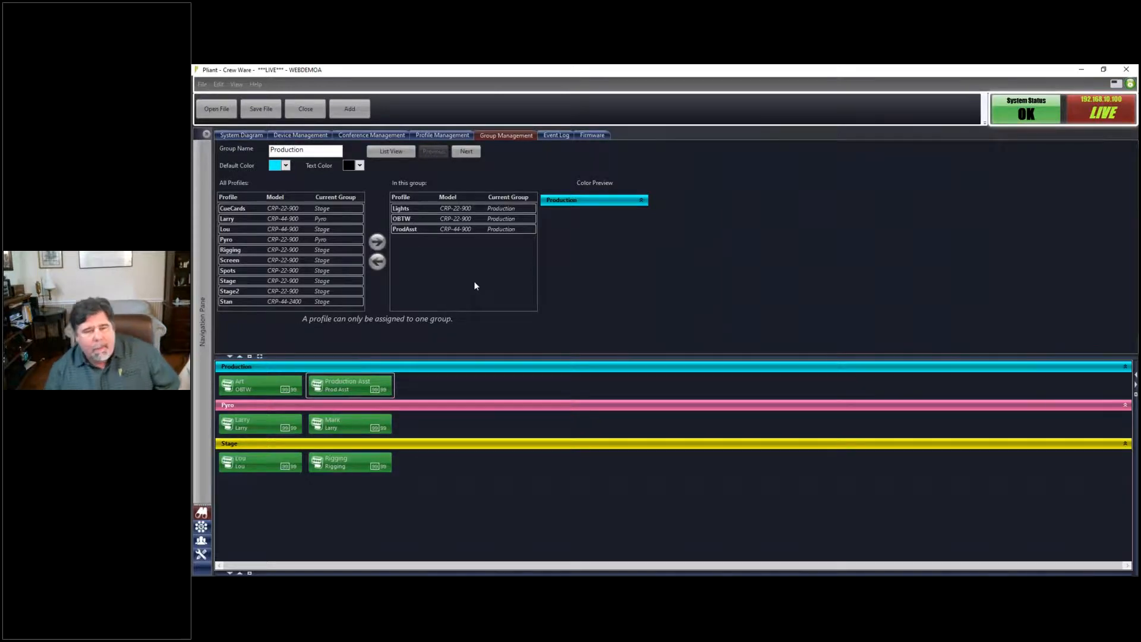
Switch the radio packs to Tile View and make their pane slightly taller.
right_click(451, 367)
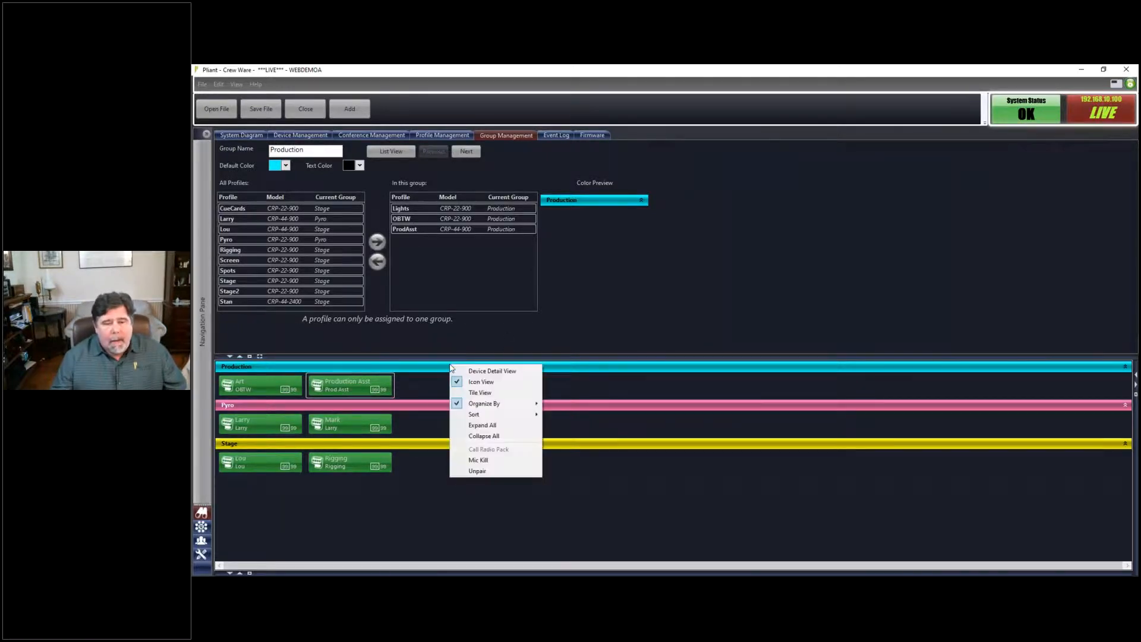
left_click(473, 393)
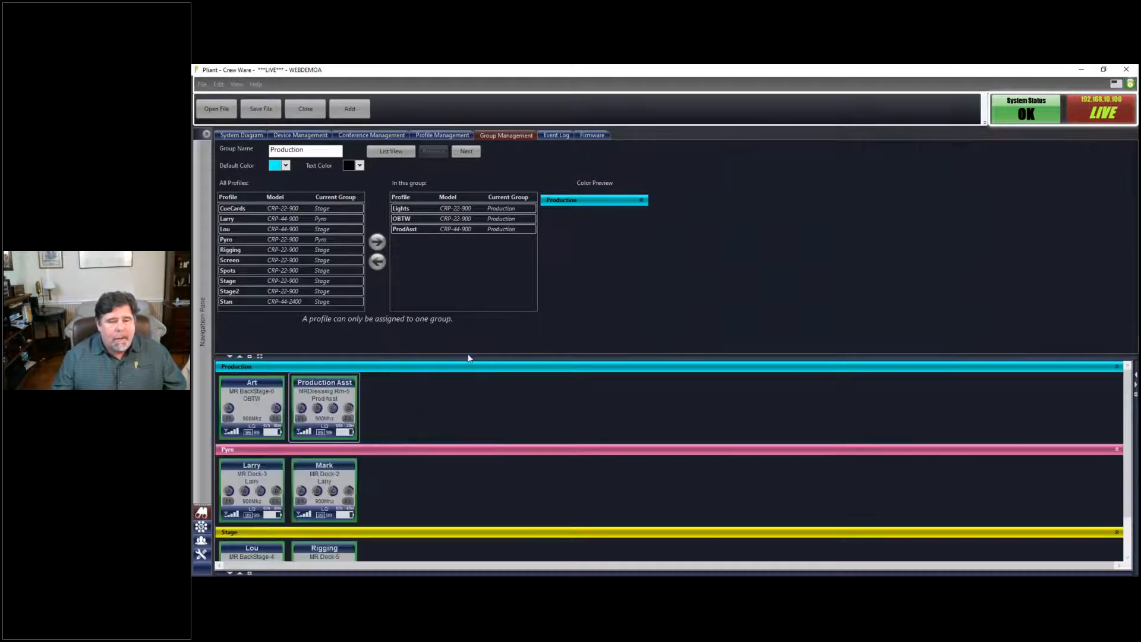
left_click_drag(468, 334, 471, 324)
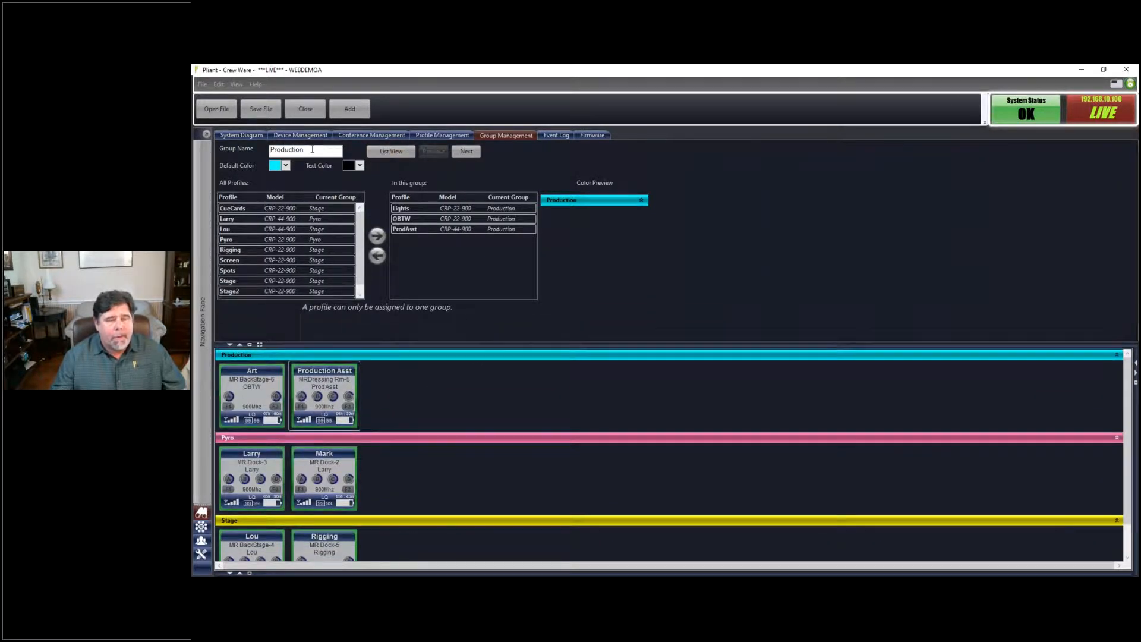
Set the Production group's default color to green.
left_click(286, 166)
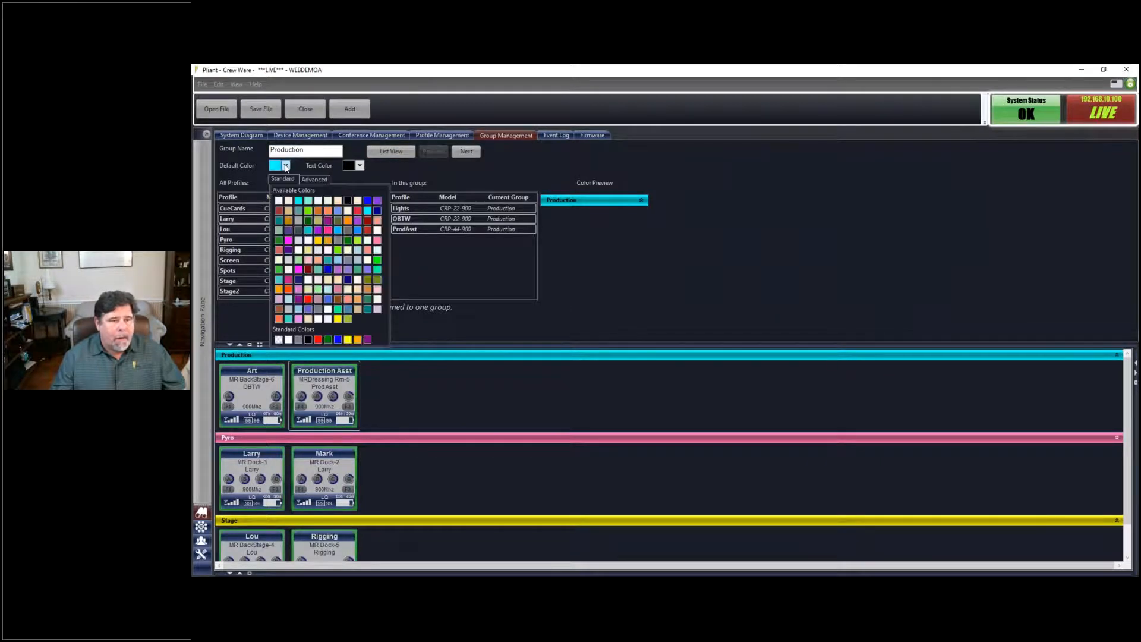
left_click(286, 166)
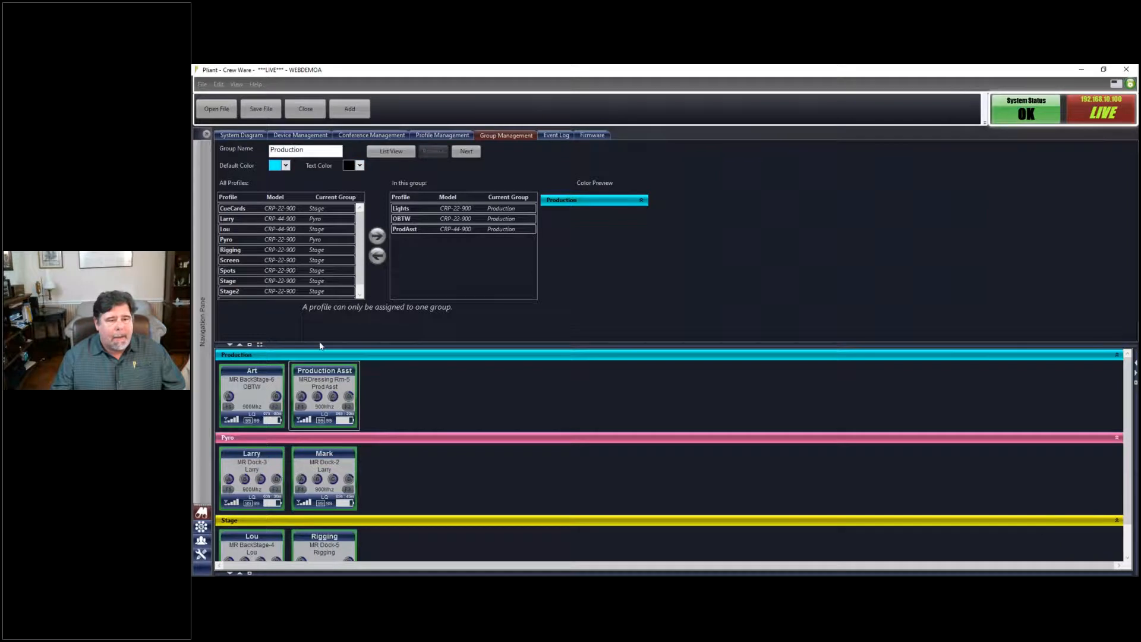
left_click(286, 166)
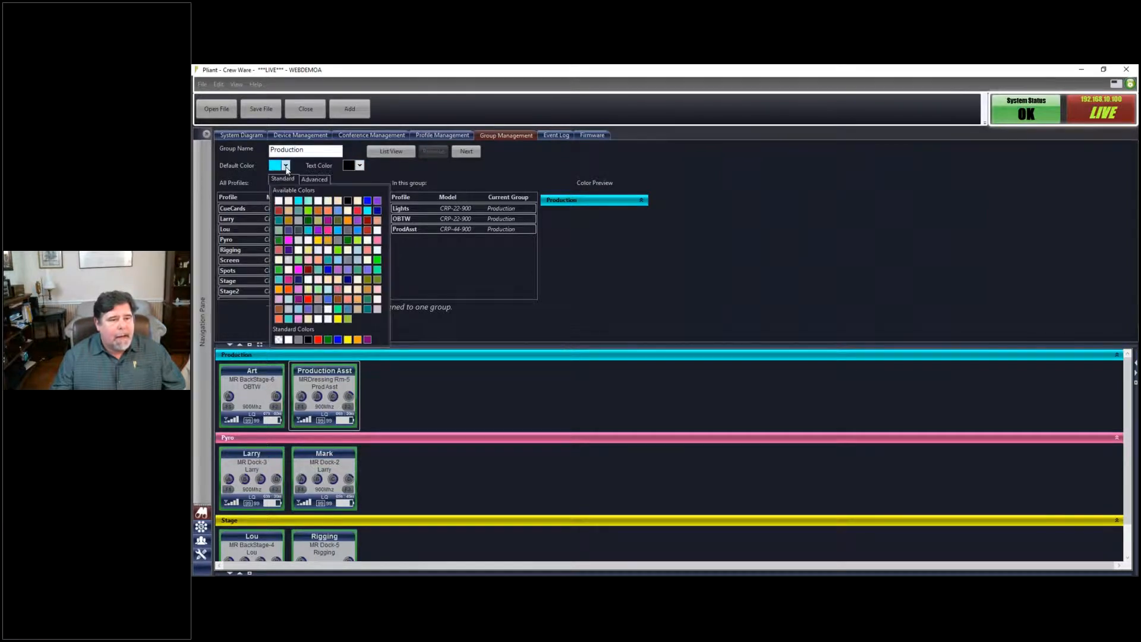
left_click(279, 240)
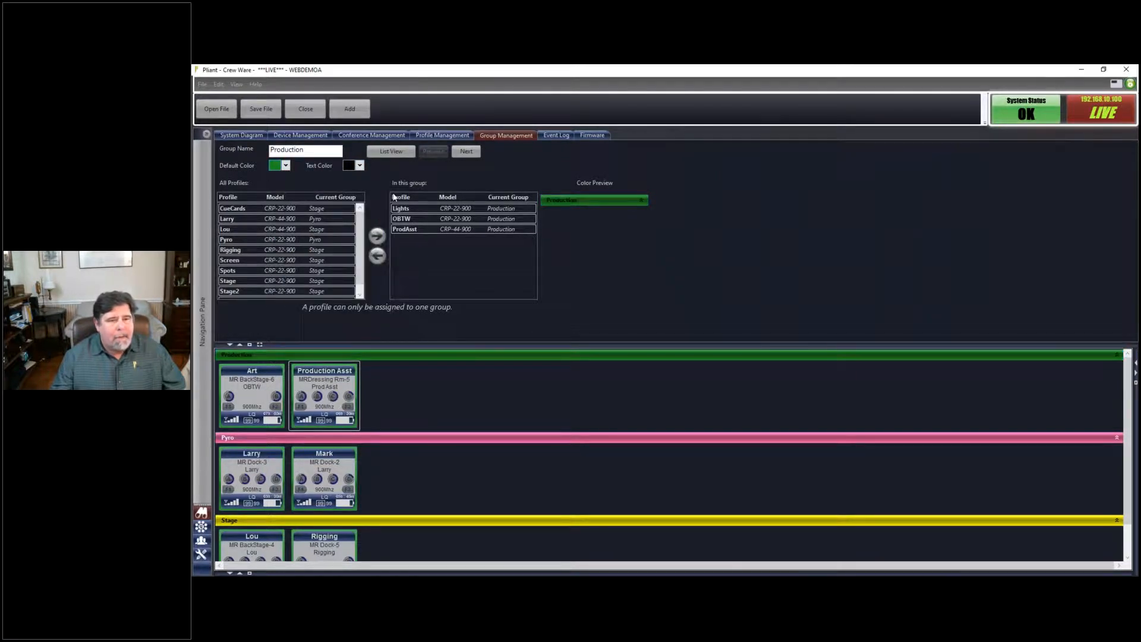
Set the Production group's text color to white and make the radio pack pane slightly shorter.
left_click(359, 166)
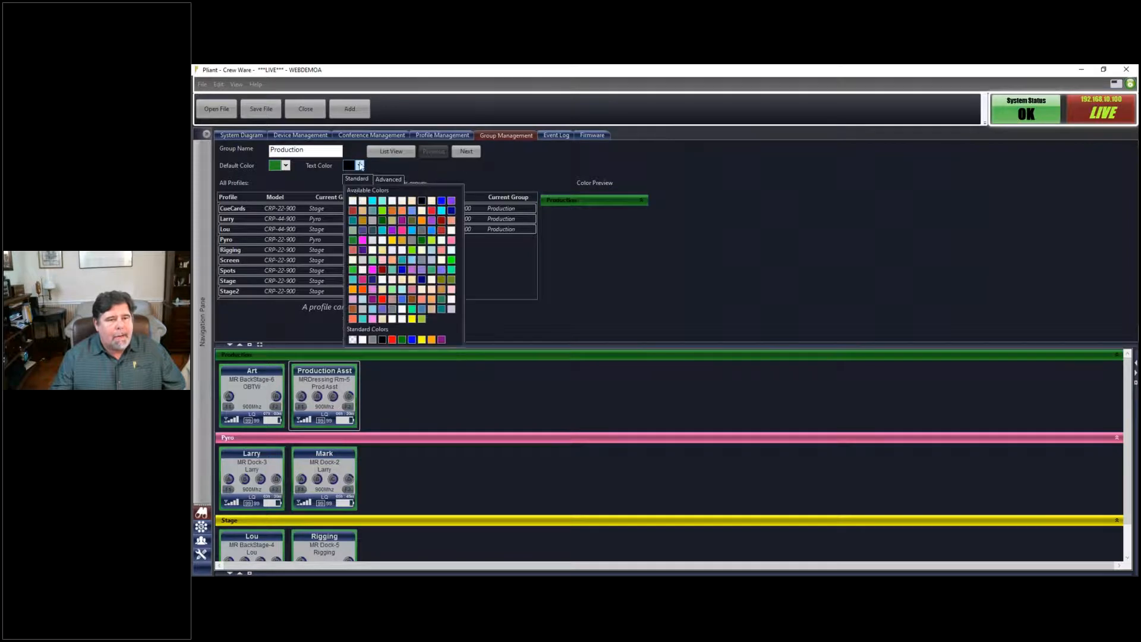
left_click(358, 205)
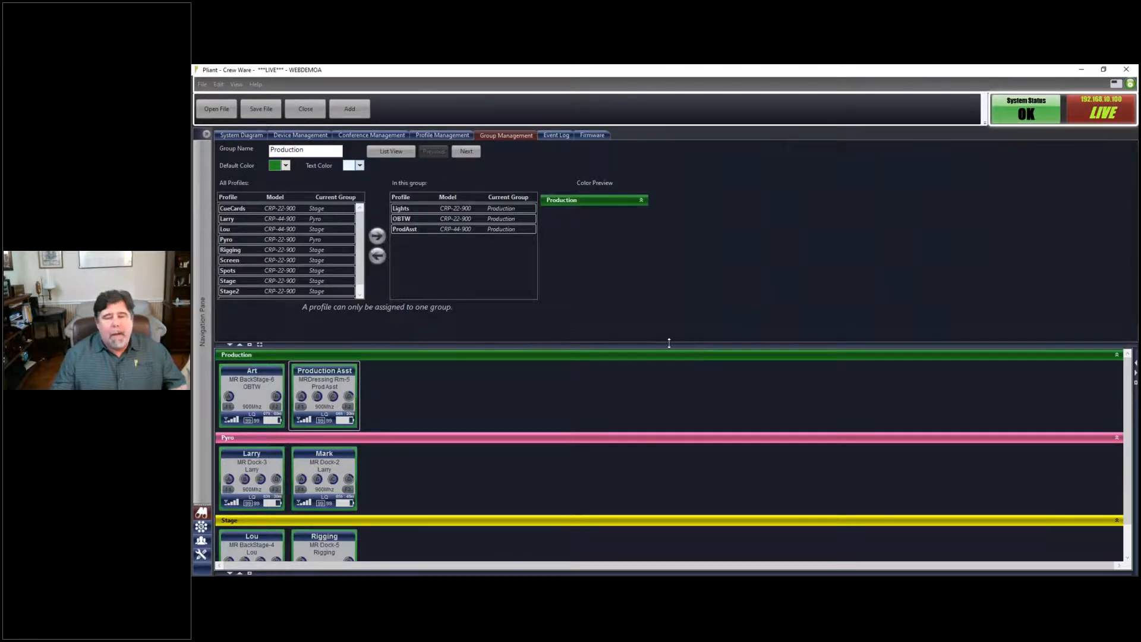
left_click_drag(670, 355, 669, 370)
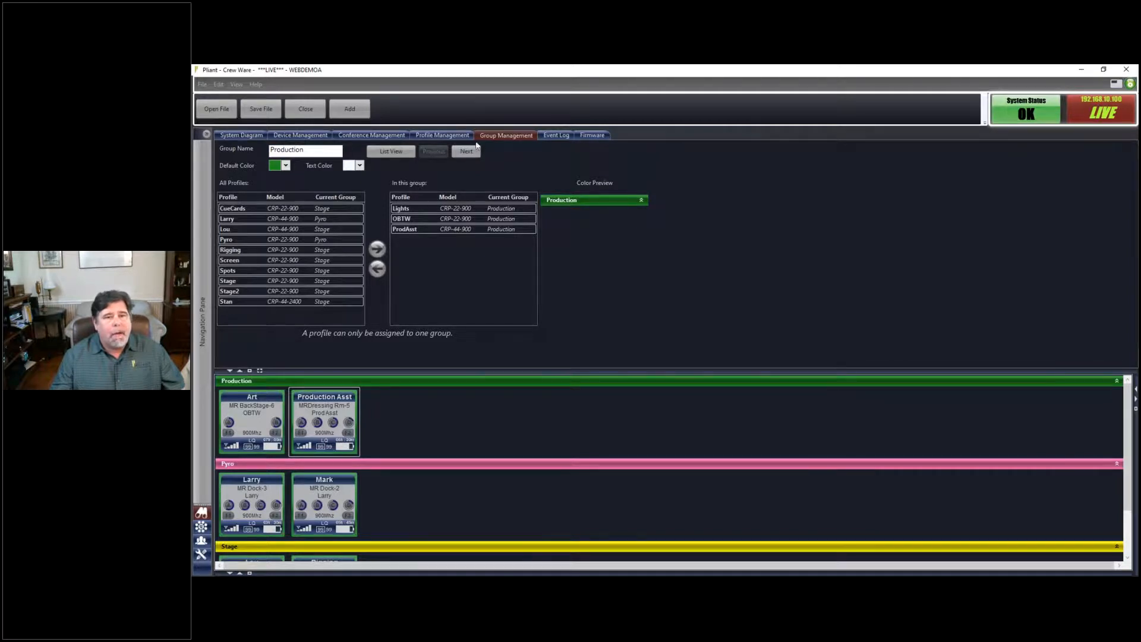
Show the system diagram and inspect the device details of the 44 Secondary control unit and the Copper hub.
left_click(238, 136)
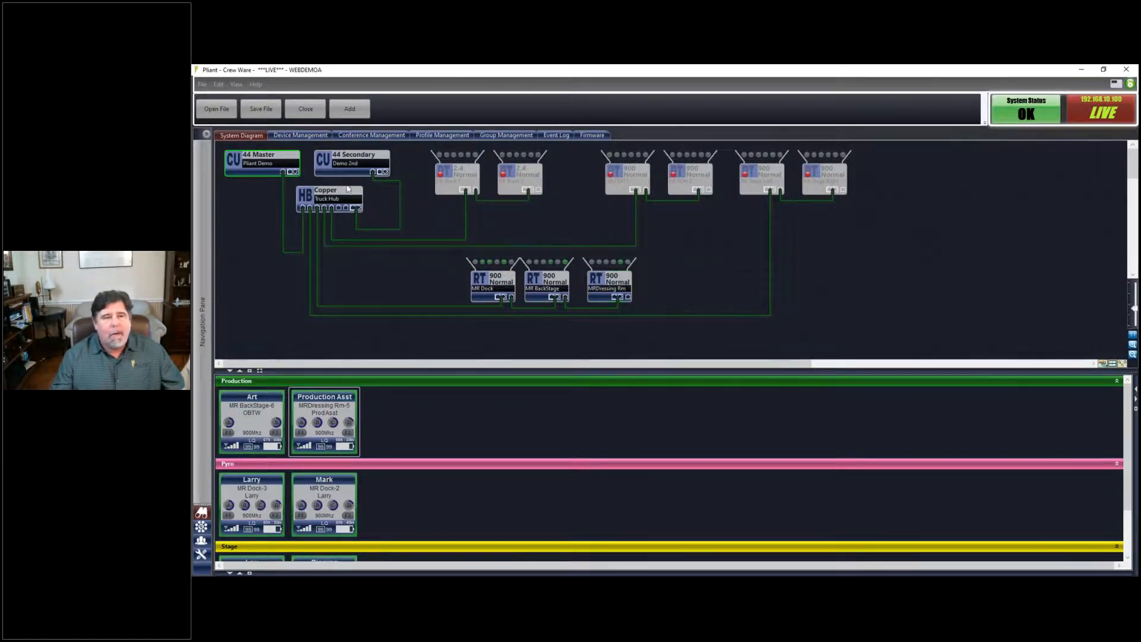
mouse_move(354, 161)
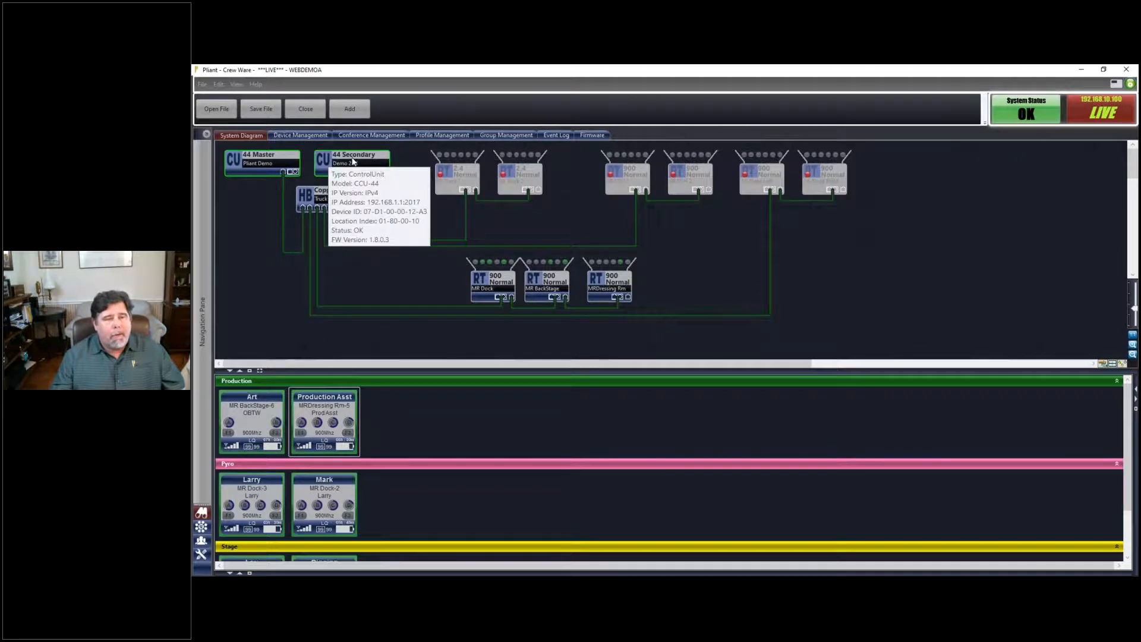
mouse_move(327, 198)
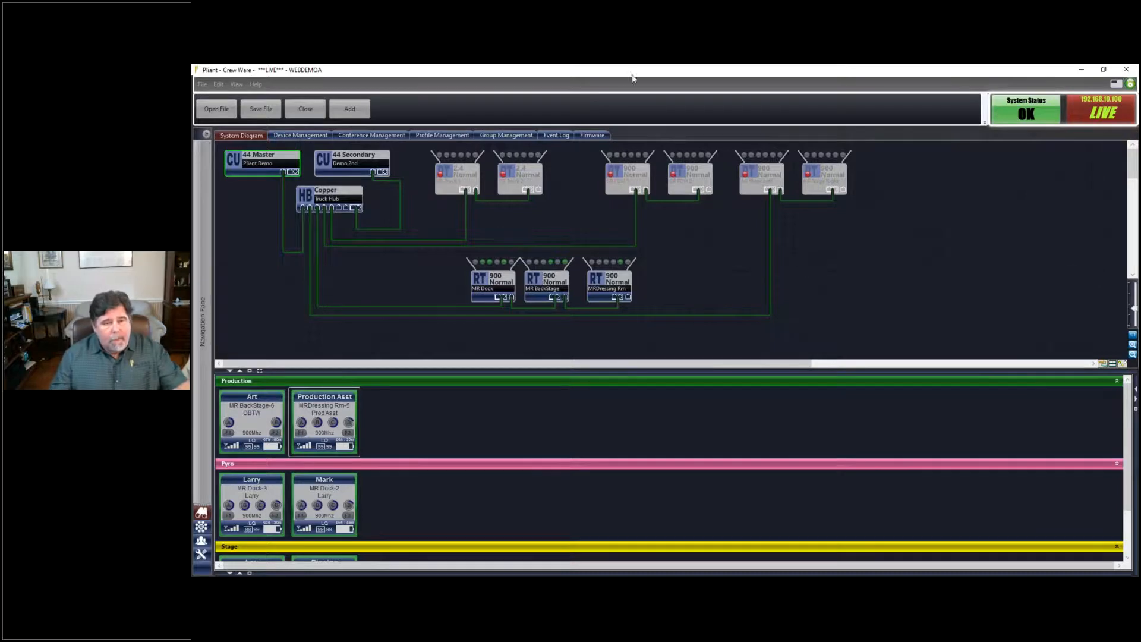
left_click(505, 137)
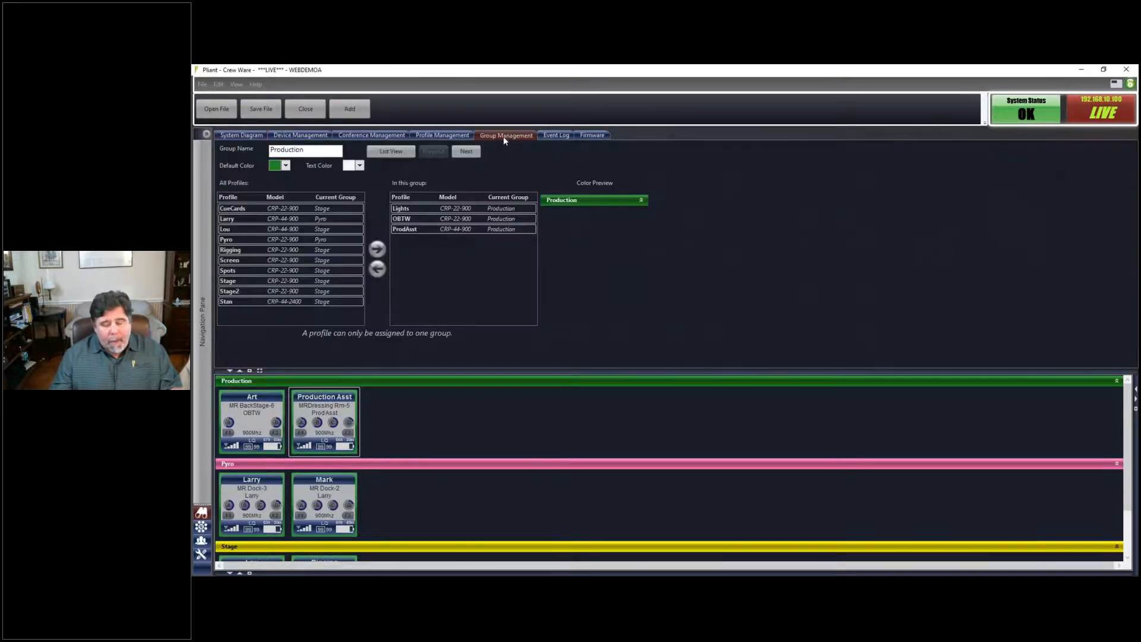
left_click(450, 136)
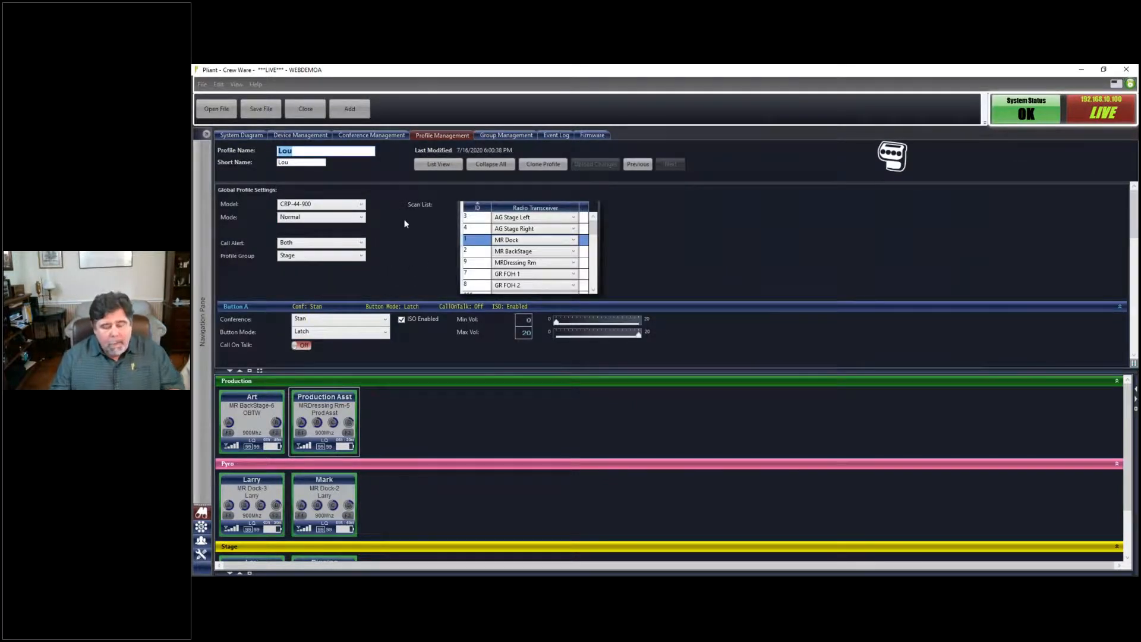
left_click(238, 136)
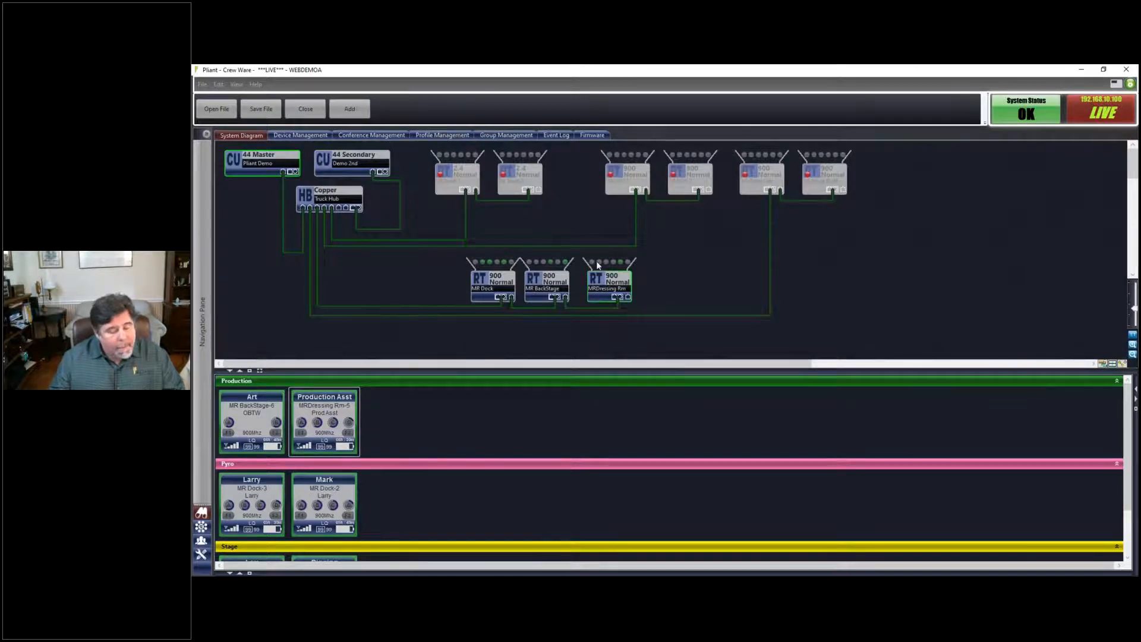
mouse_move(598, 267)
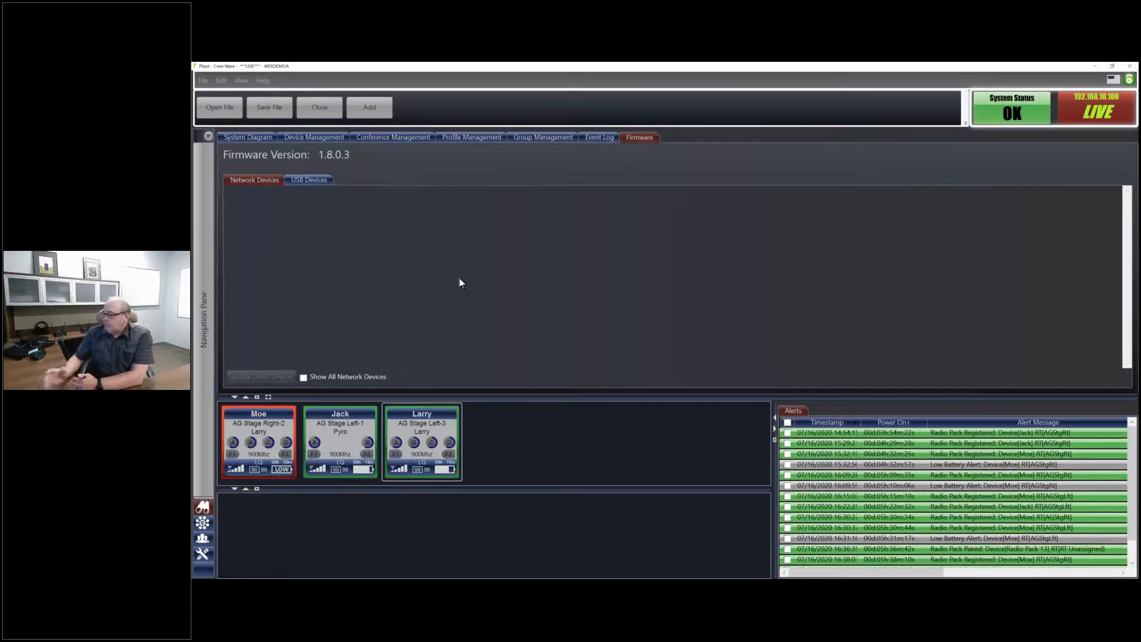
Compare the network and USB device lists in the firmware section and show all network devices.
left_click(249, 136)
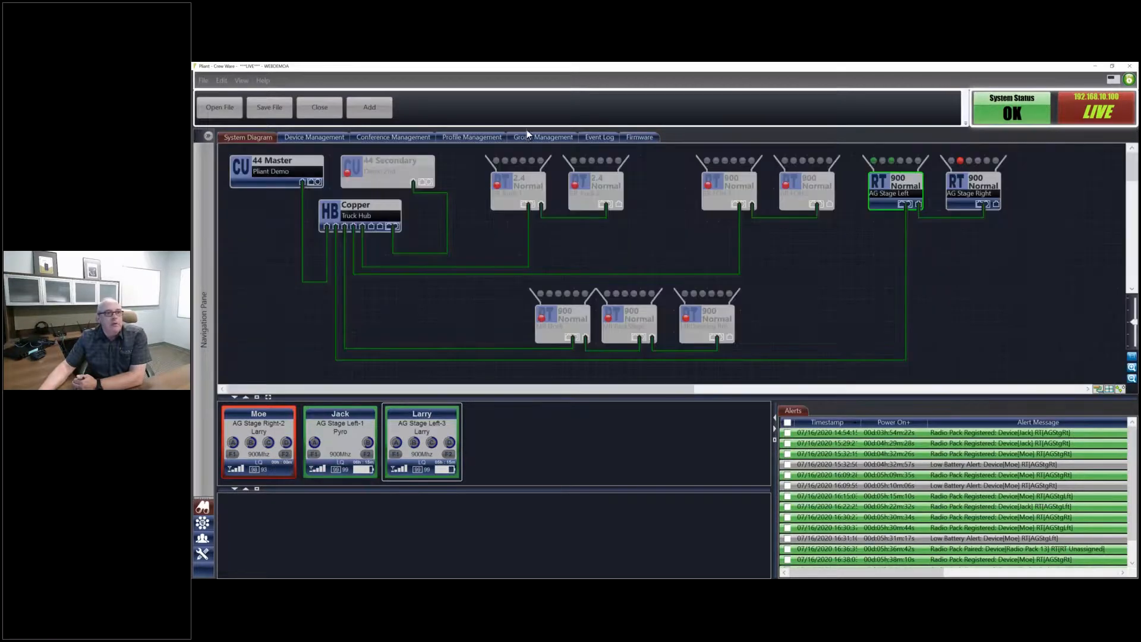
left_click(643, 138)
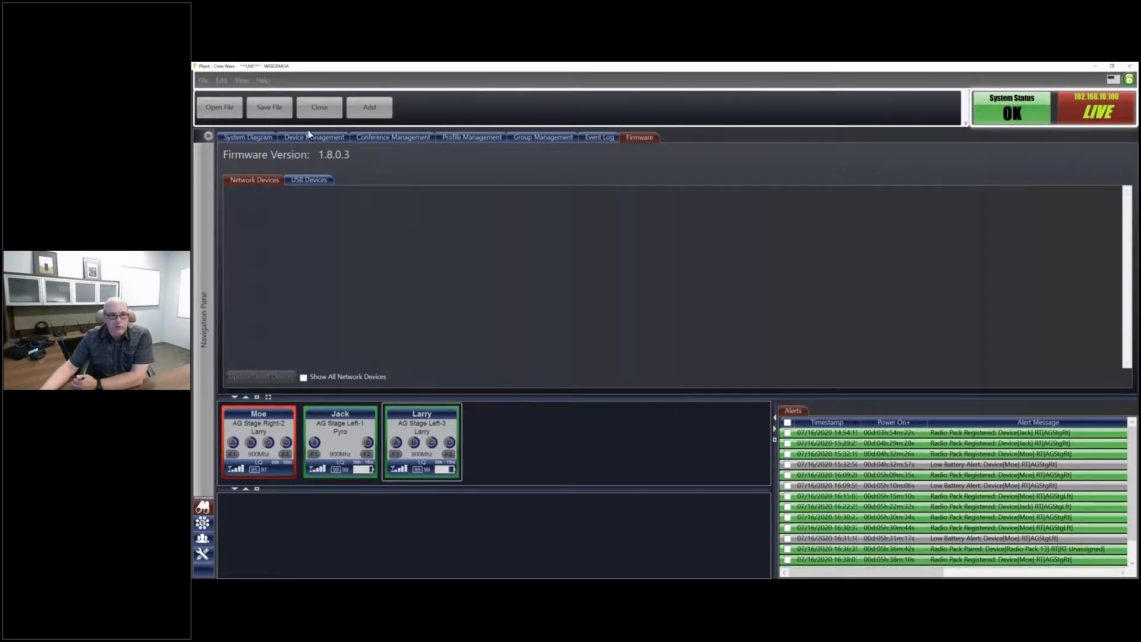
left_click(310, 180)
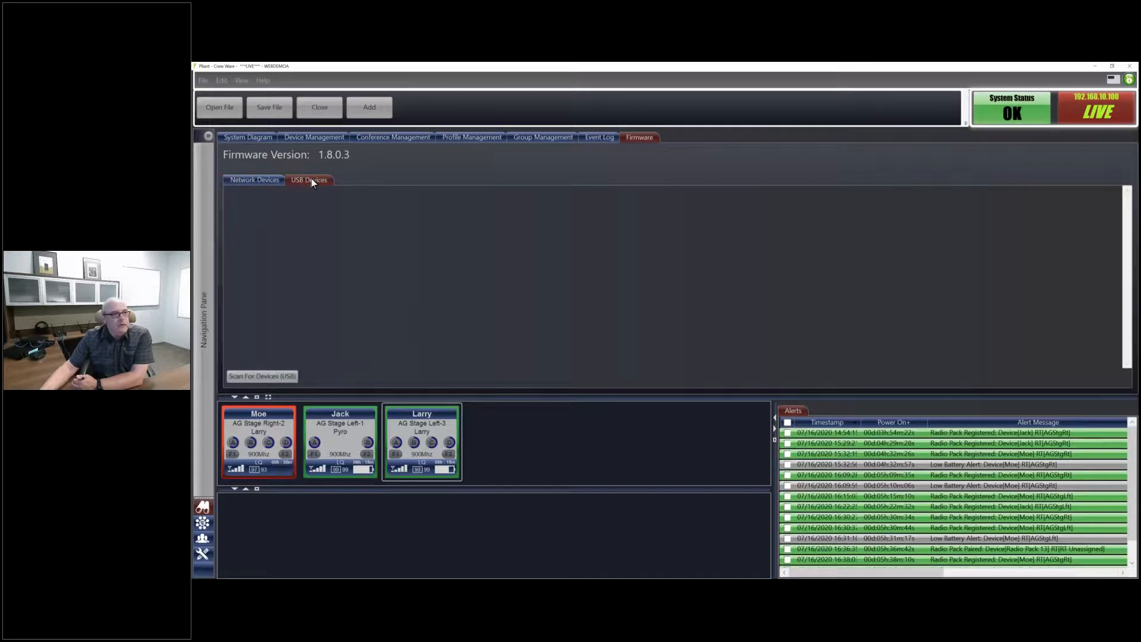
left_click(261, 180)
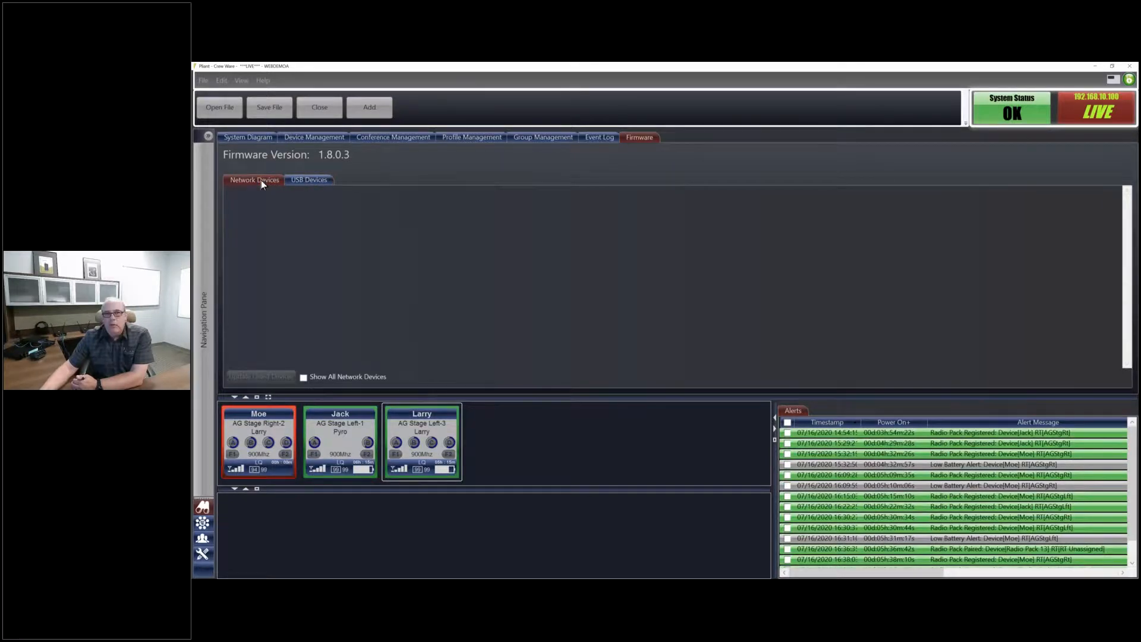
left_click(307, 178)
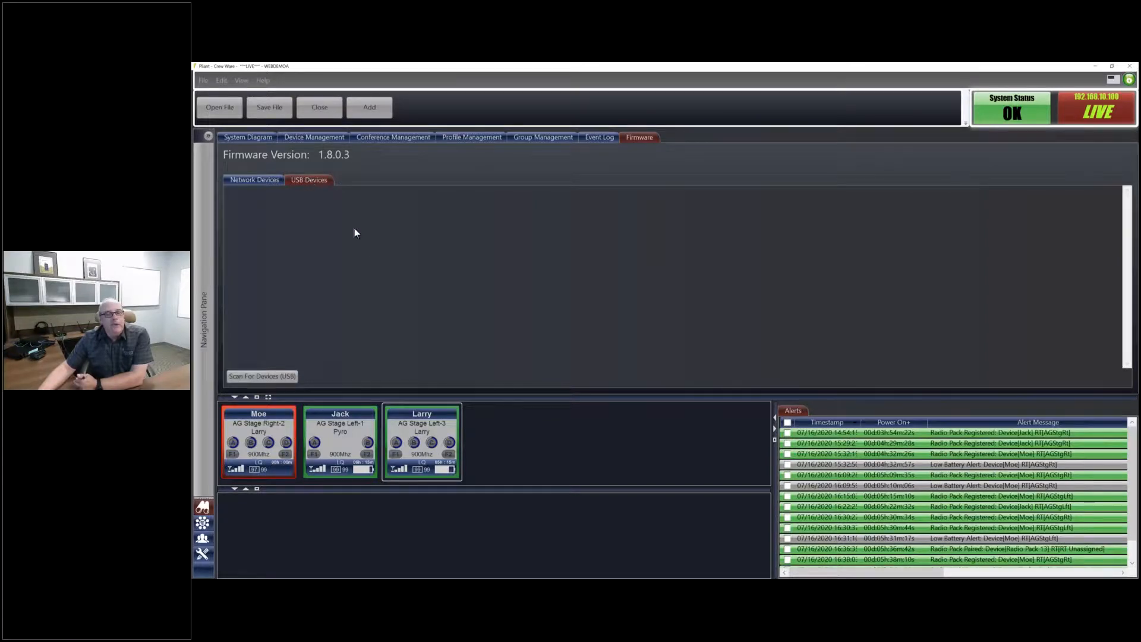
left_click(251, 181)
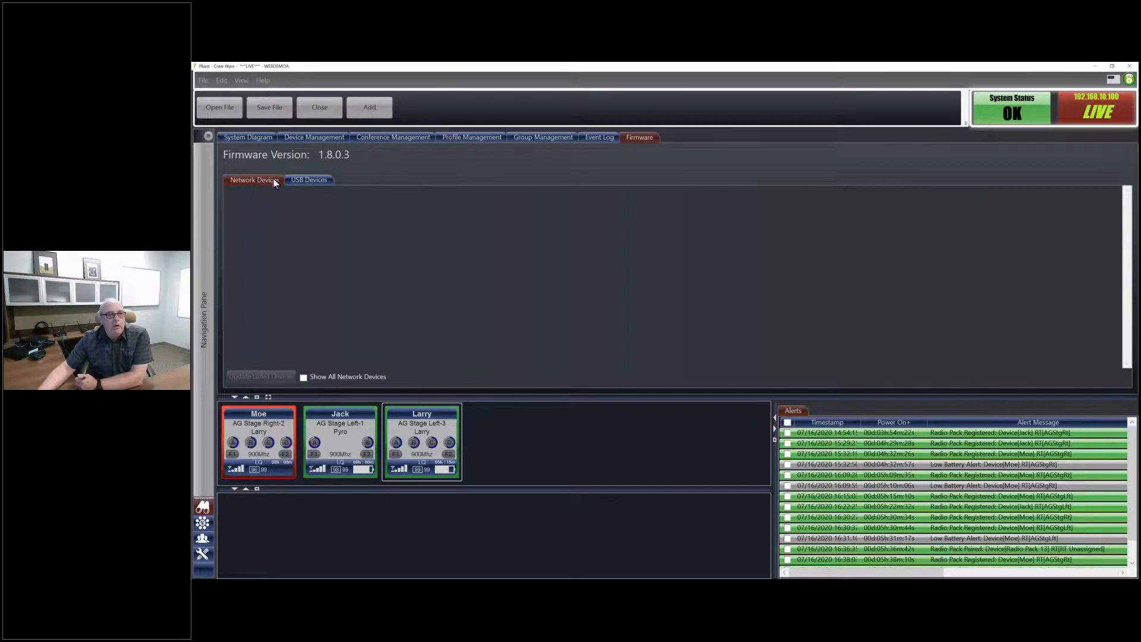
left_click(307, 182)
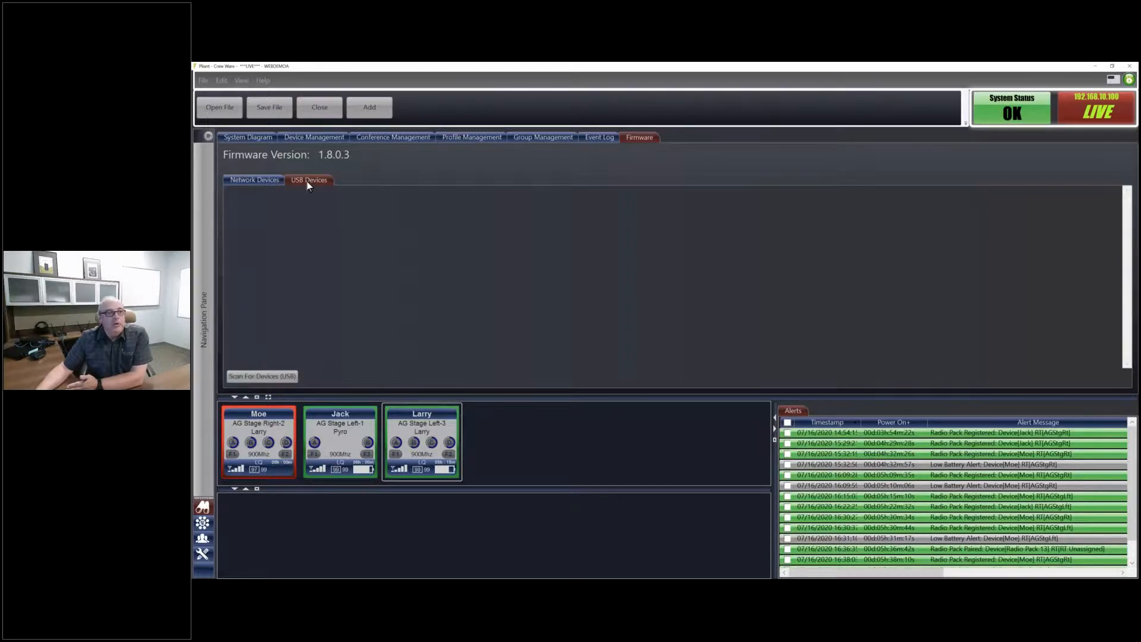
left_click(251, 180)
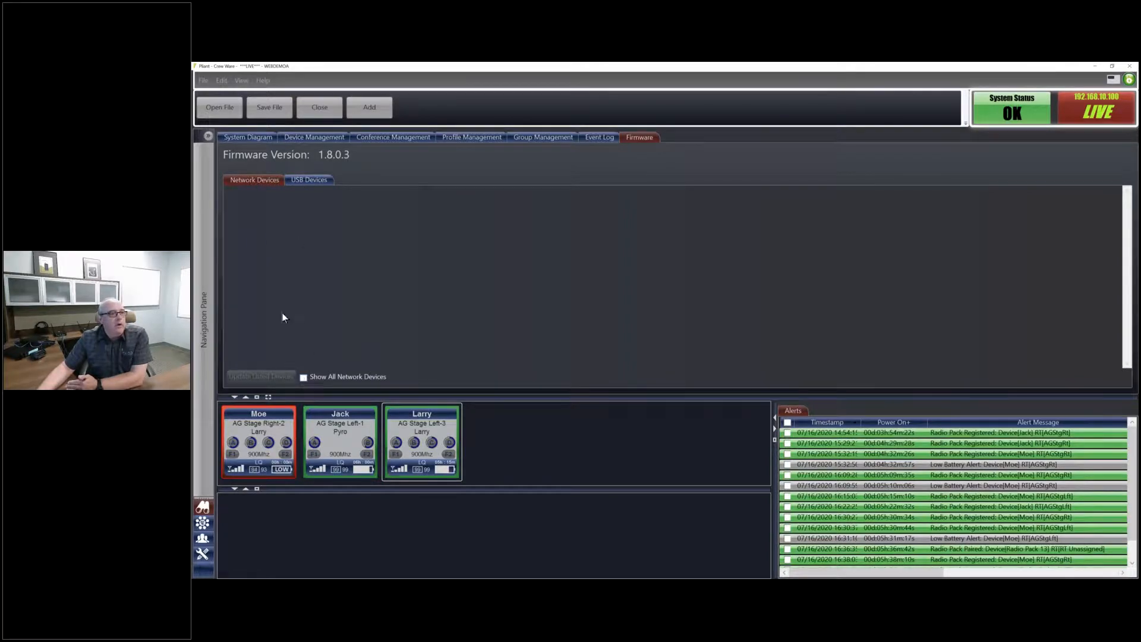
left_click(304, 376)
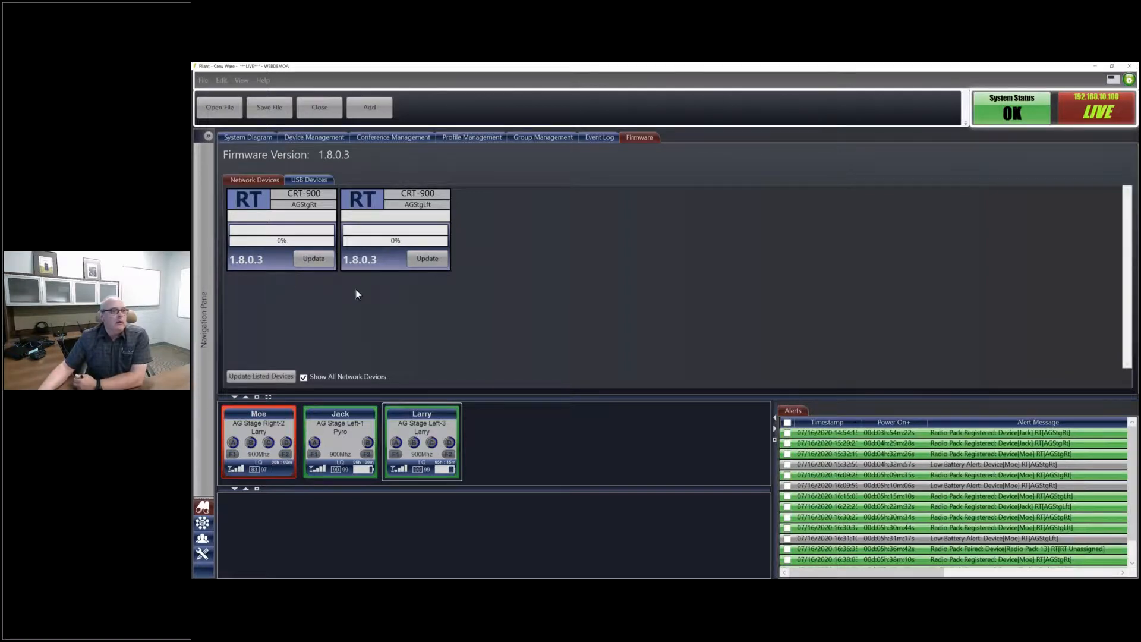
Scan for USB devices in the firmware section and clear the listed CRP-44-900 radio pack entry.
left_click(307, 184)
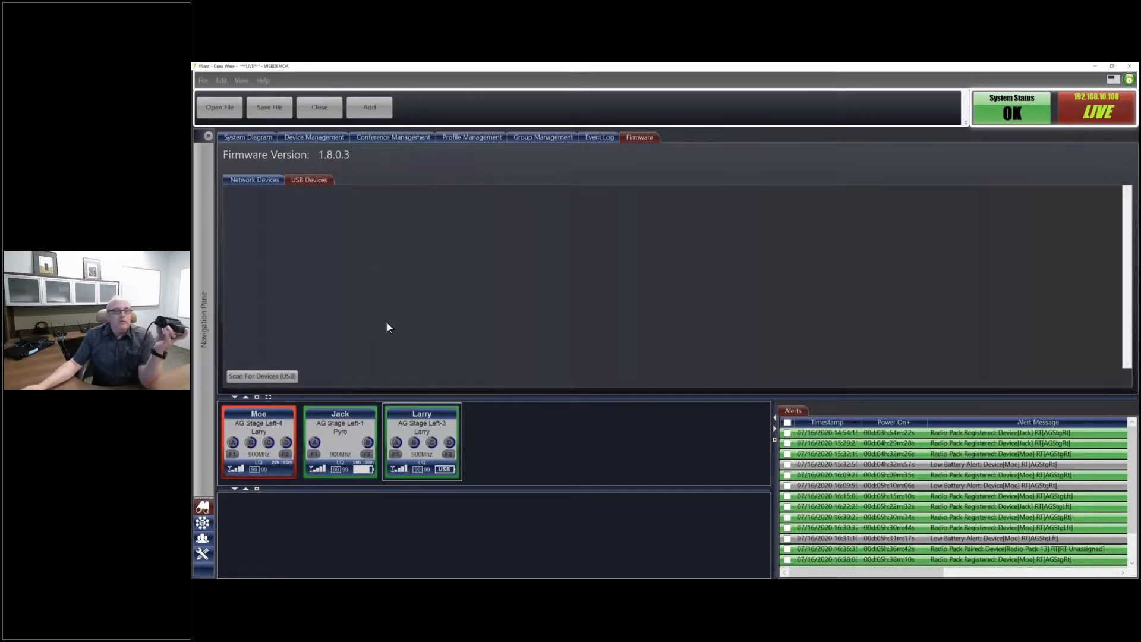
left_click(262, 376)
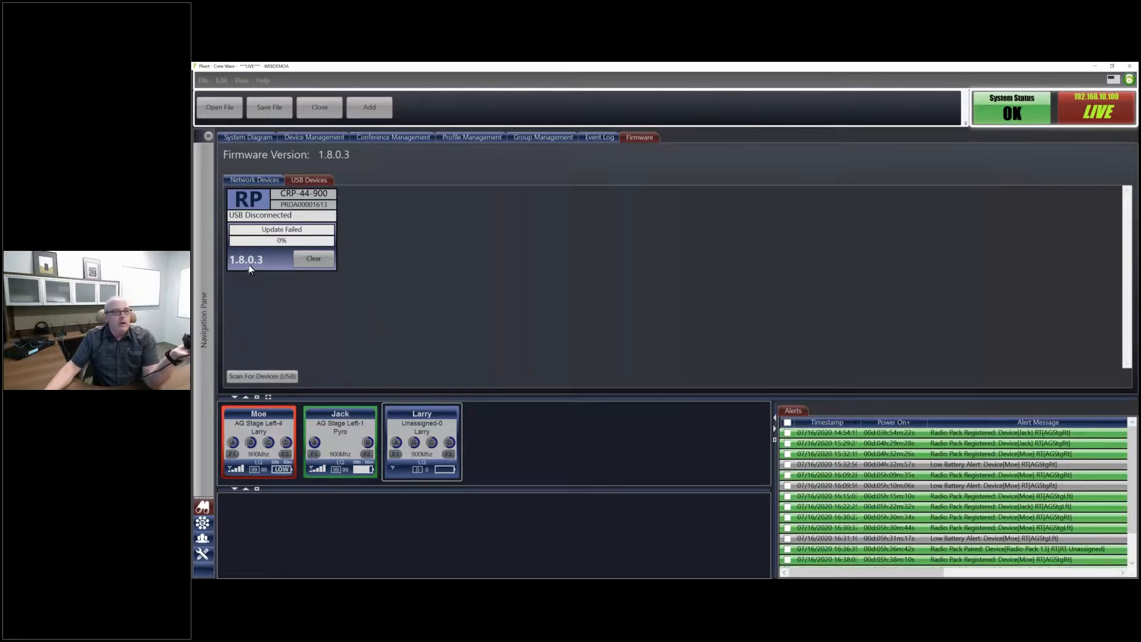
left_click(315, 260)
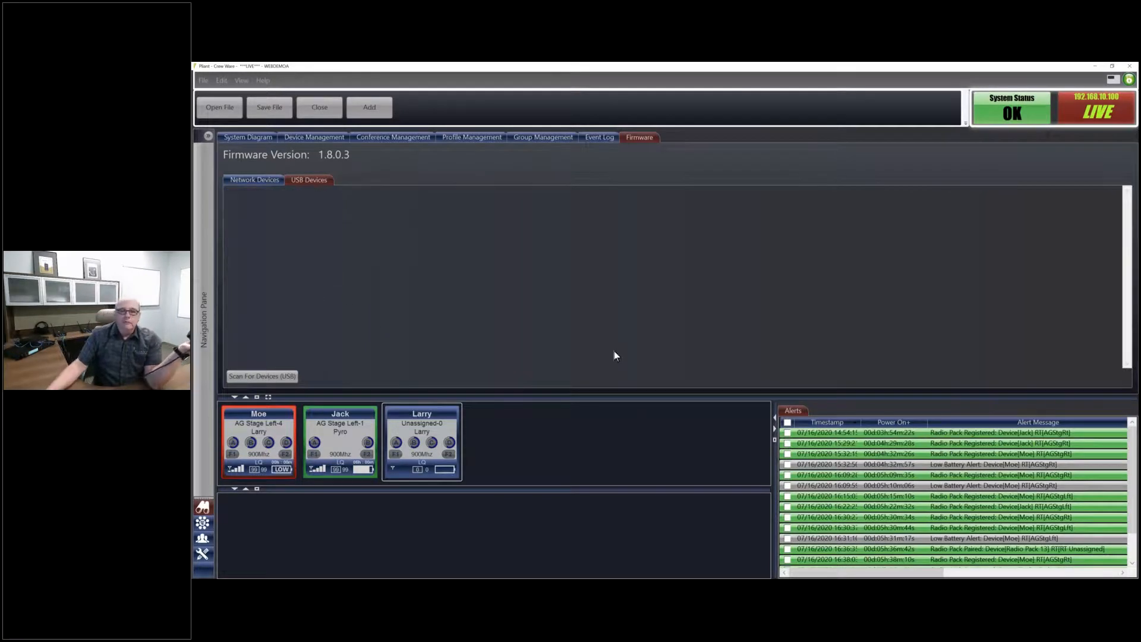